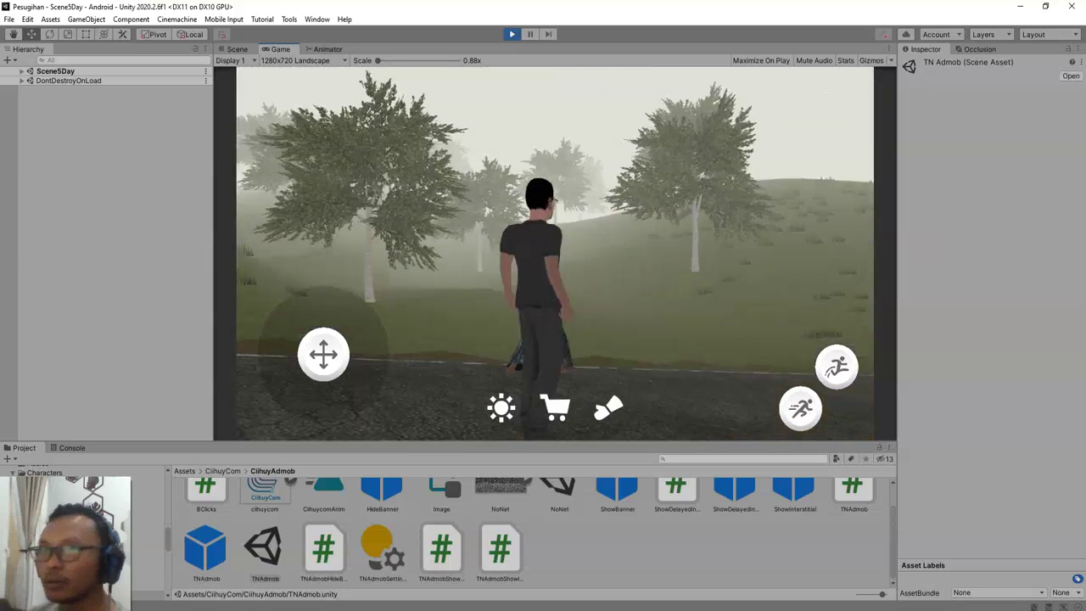
- Expand Scene5Day, show the running scene in the Scene view, and inspect the first two waypoint cubes near the house
click(22, 71)
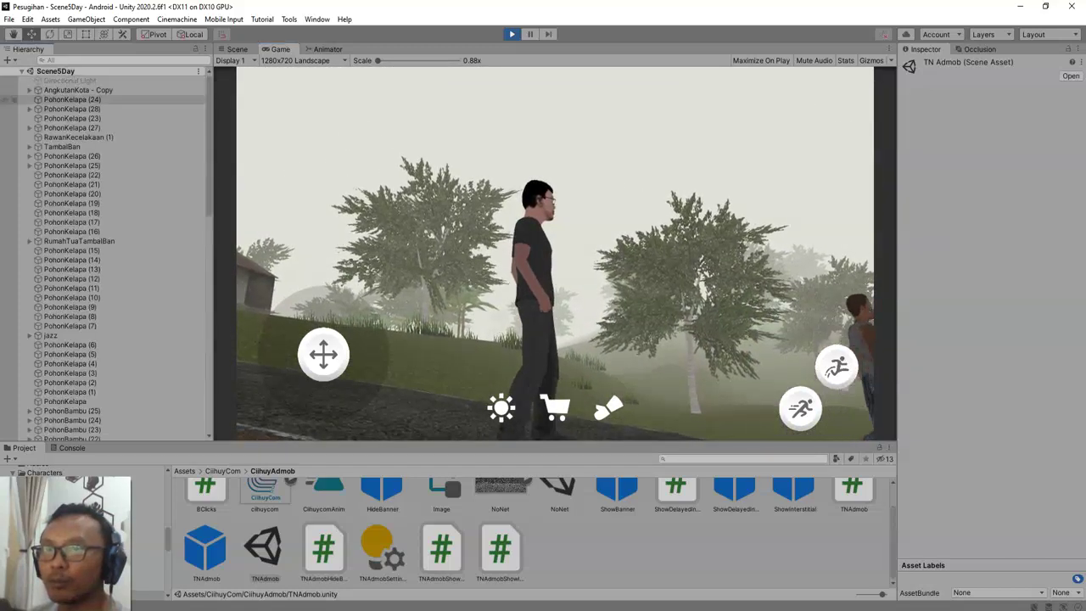
click(237, 49)
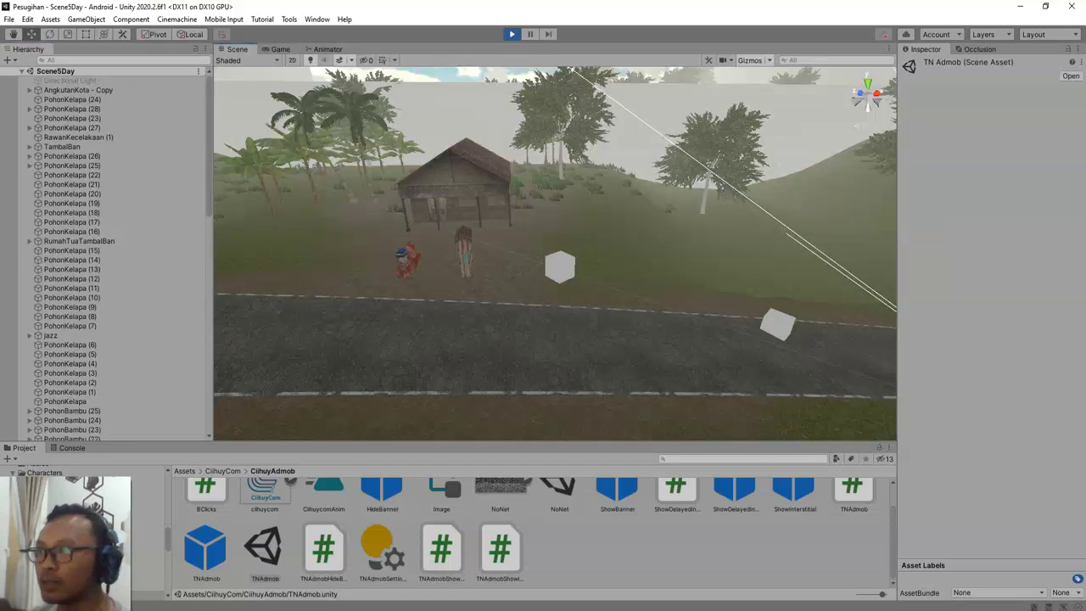
click(559, 267)
alt+drag(560, 267, 704, 271)
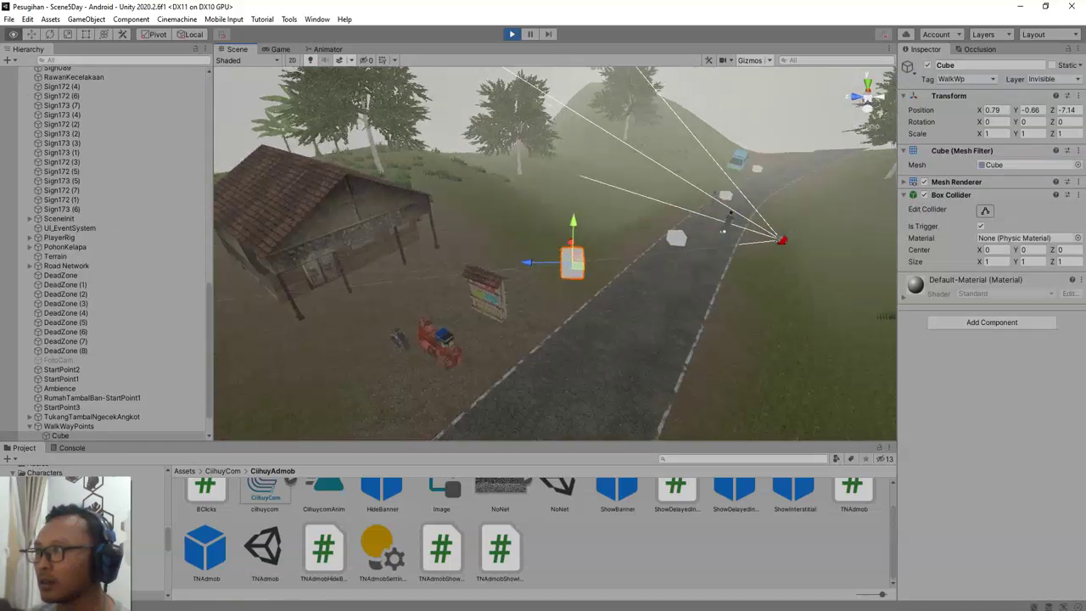
click(676, 239)
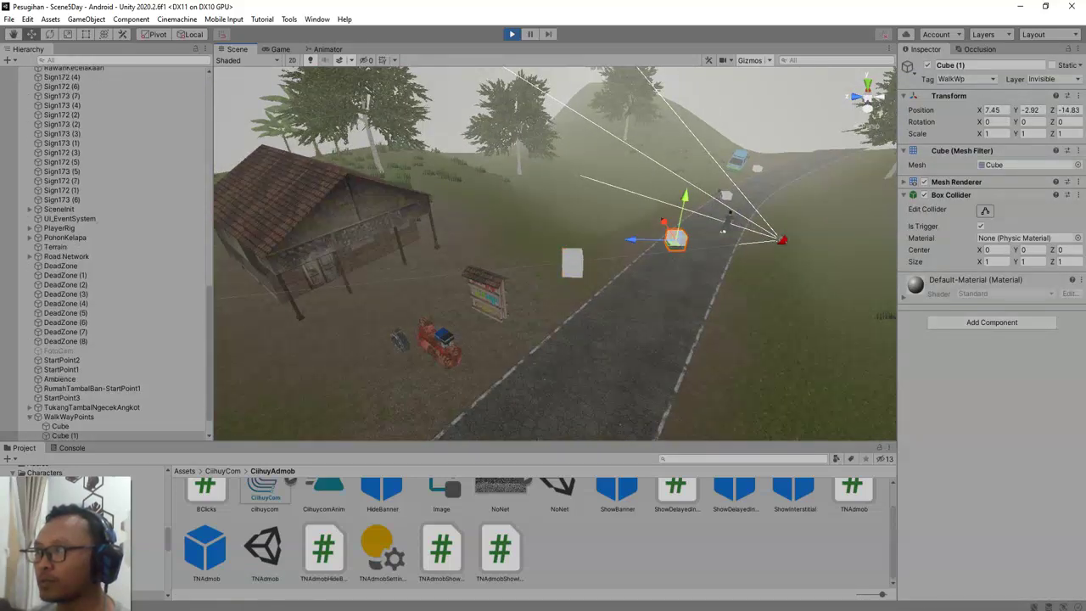
- Examine the Cube (2) and Cube (3) waypoints along the road, framing each in turn, up to the parked van
key(ctrl+d)
drag(672, 216, 721, 170)
key(f)
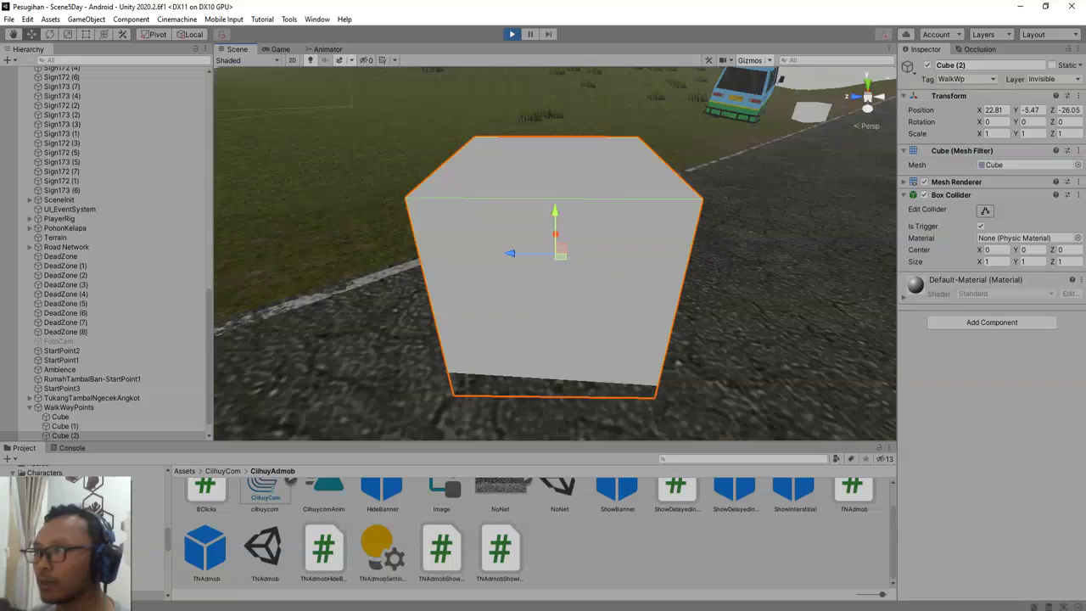
scroll(555, 252, down, 6)
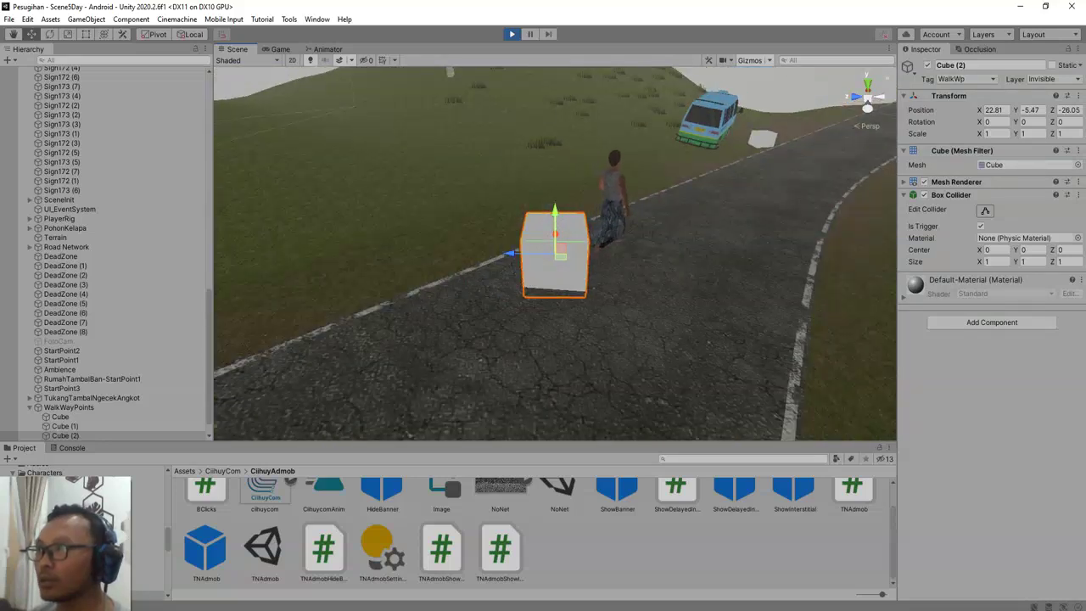
key(Down)
key(f)
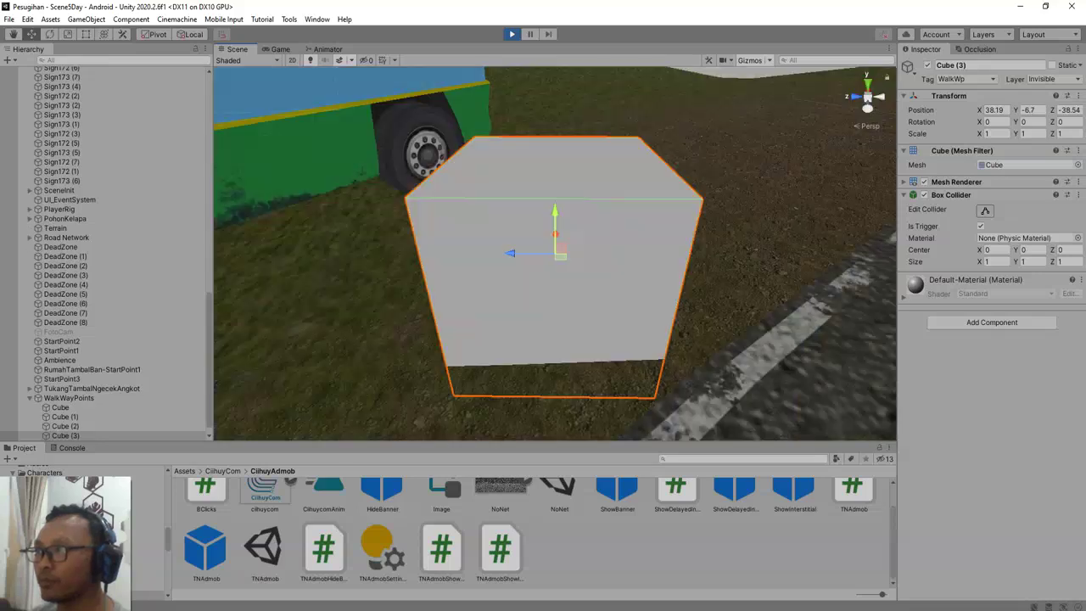
scroll(555, 253, down, 8)
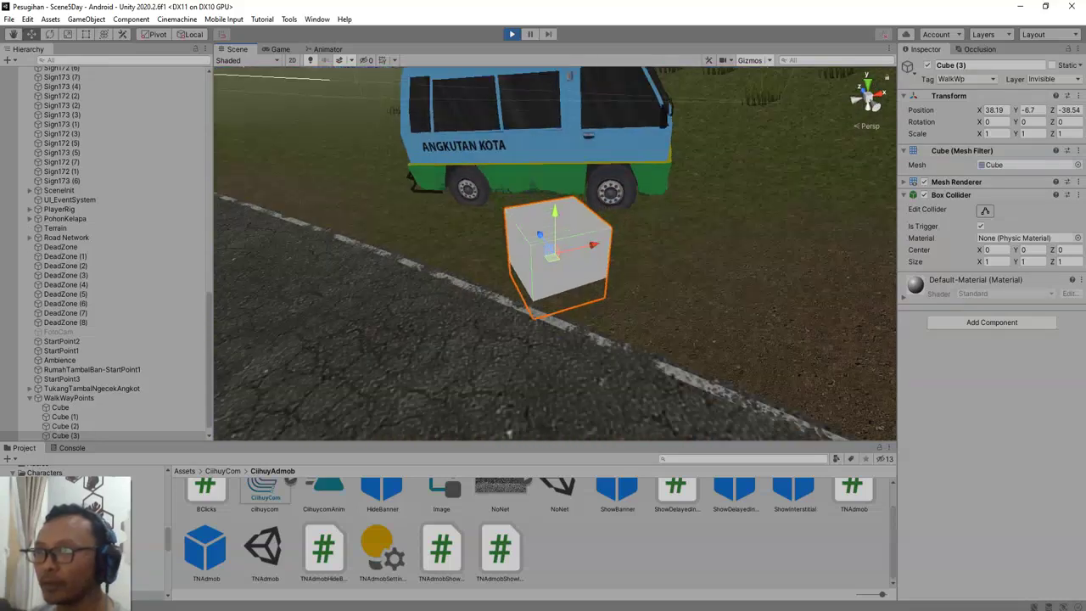
scroll(555, 252, down, 6)
alt+drag(636, 272, 475, 241)
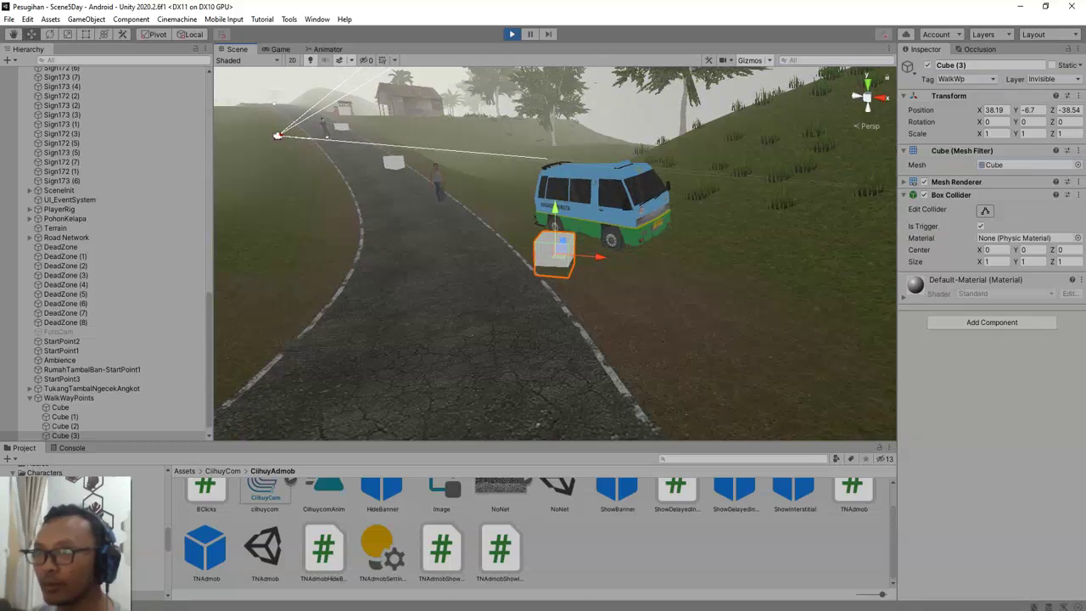
scroll(554, 253, up, 2)
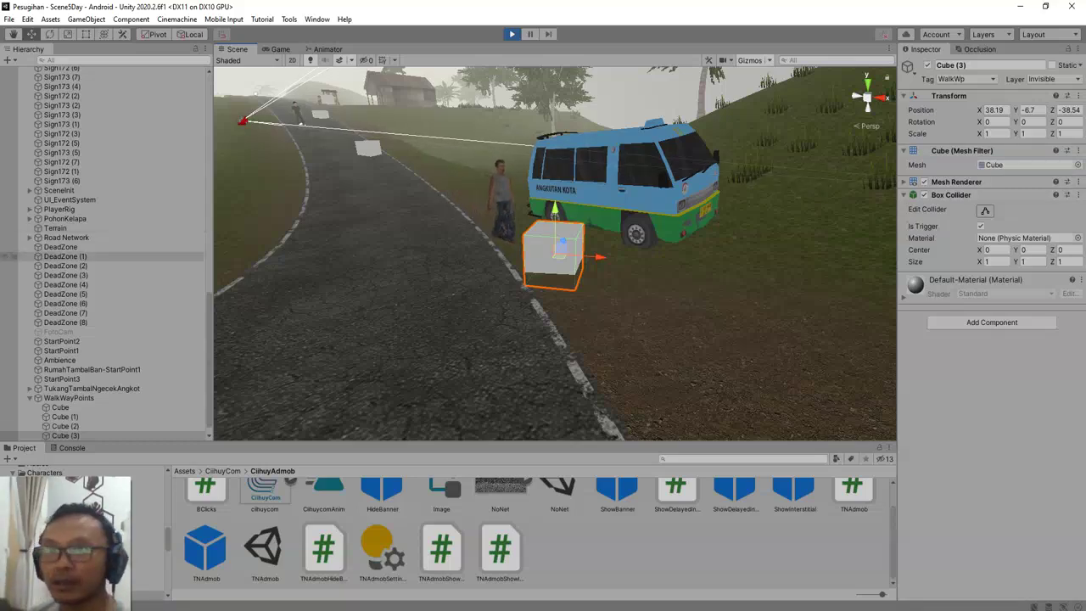
- Inspect the WalkWayPoints parent and the Walk Patrol settings of TukangTambalNgecekAngkot, locating the object assigned as Way Points Parent
click(69, 397)
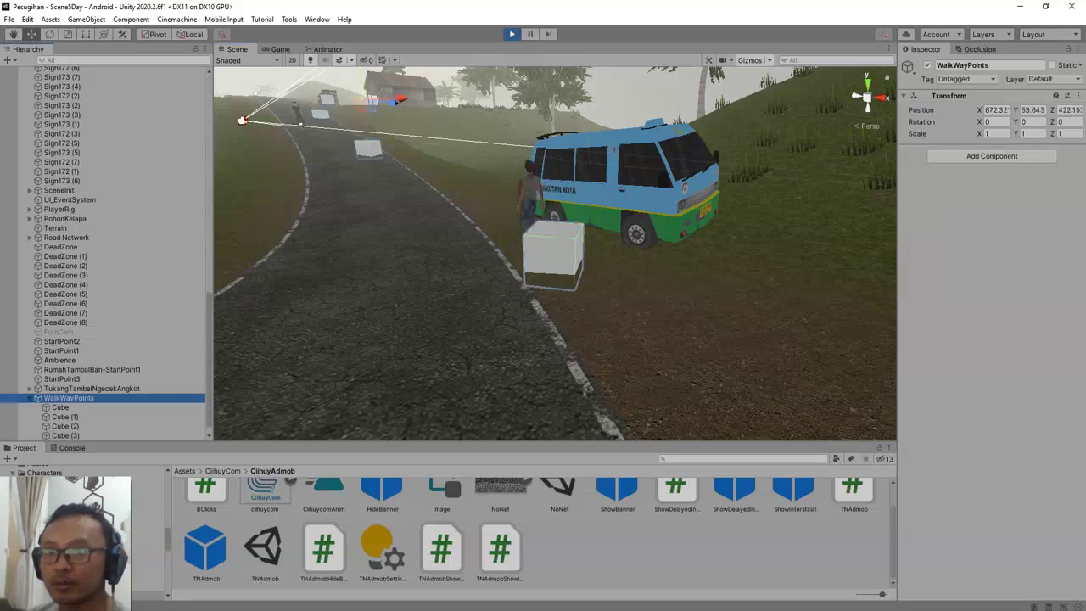
click(84, 388)
scroll(84, 397, down, 1)
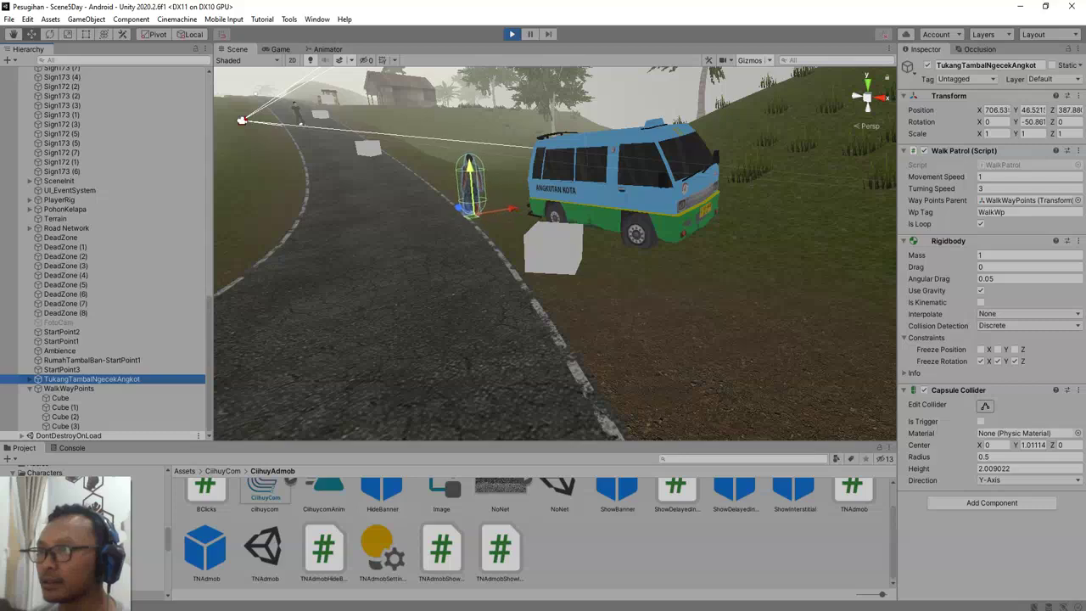
key(f)
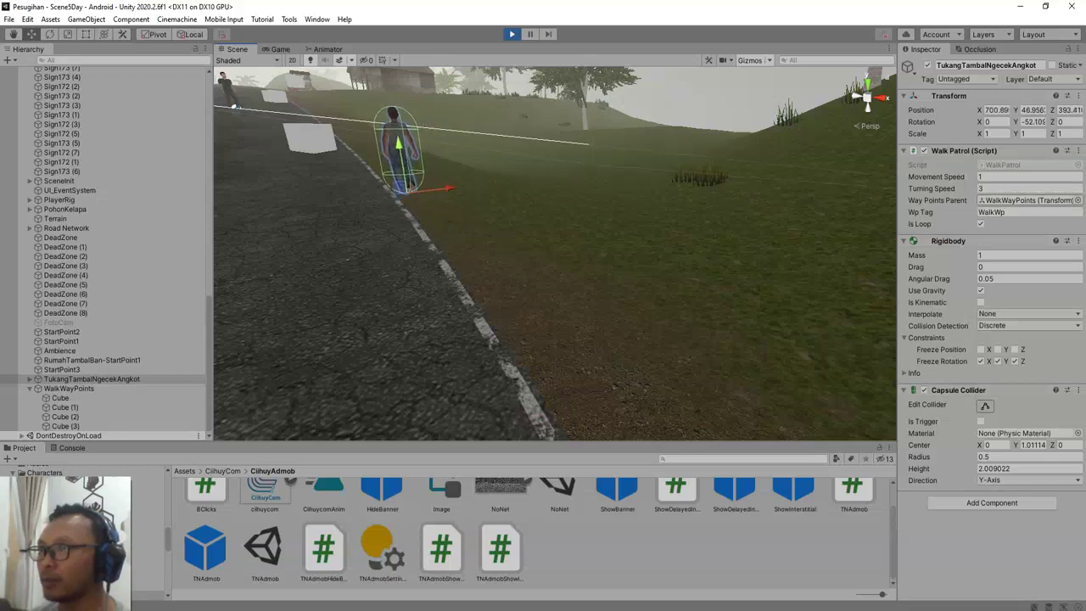
click(1026, 200)
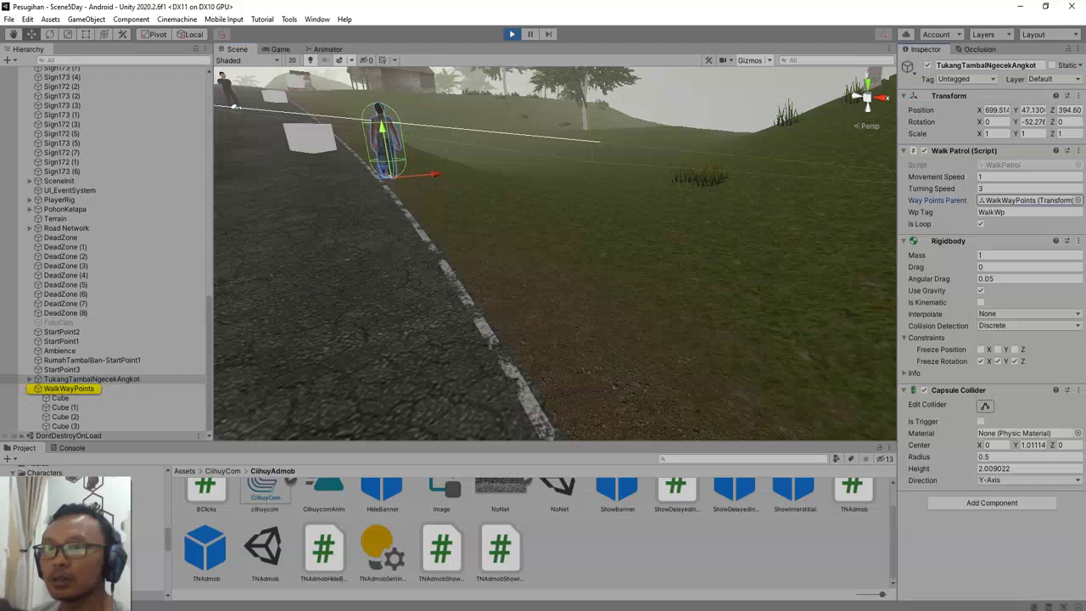
- Inspect the first Cube under WalkWayPoints, including its tag and Box Collider trigger setting, and view it from around
click(68, 389)
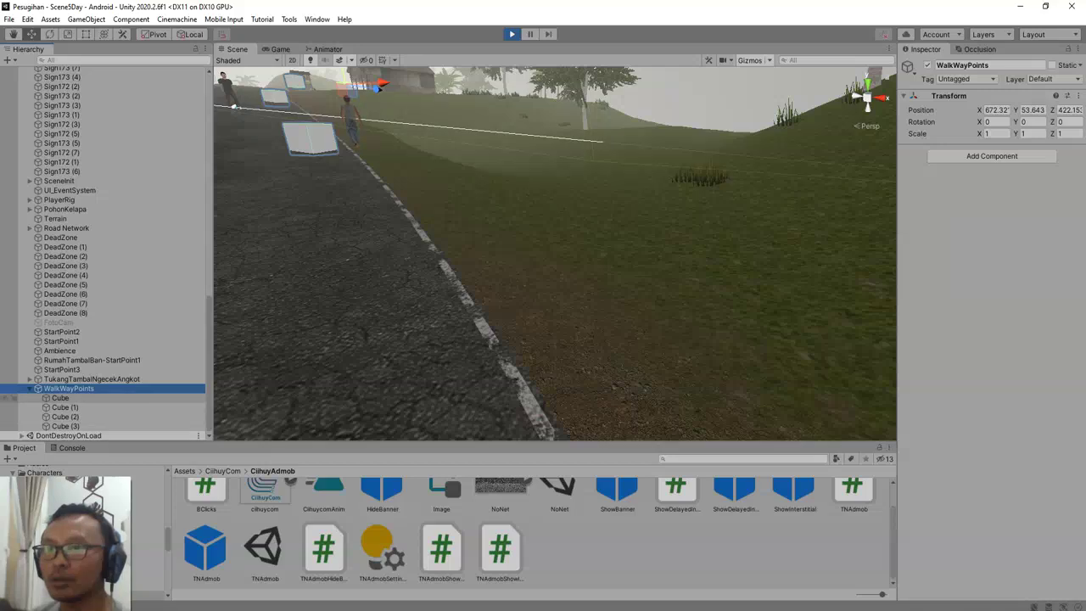
click(60, 398)
key(f)
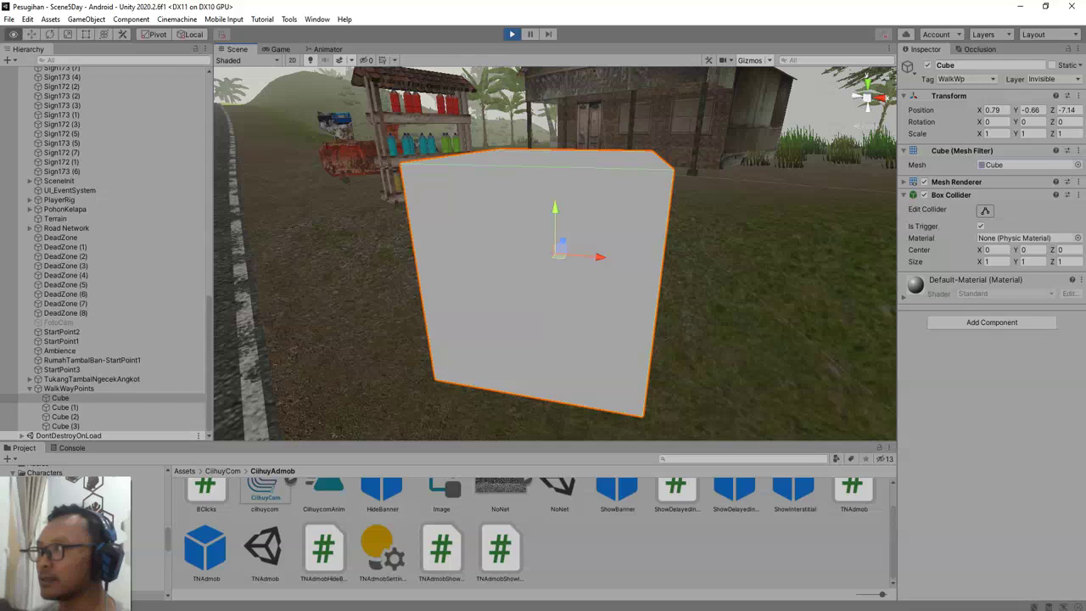
alt+drag(475, 263, 746, 293)
scroll(555, 255, down, 10)
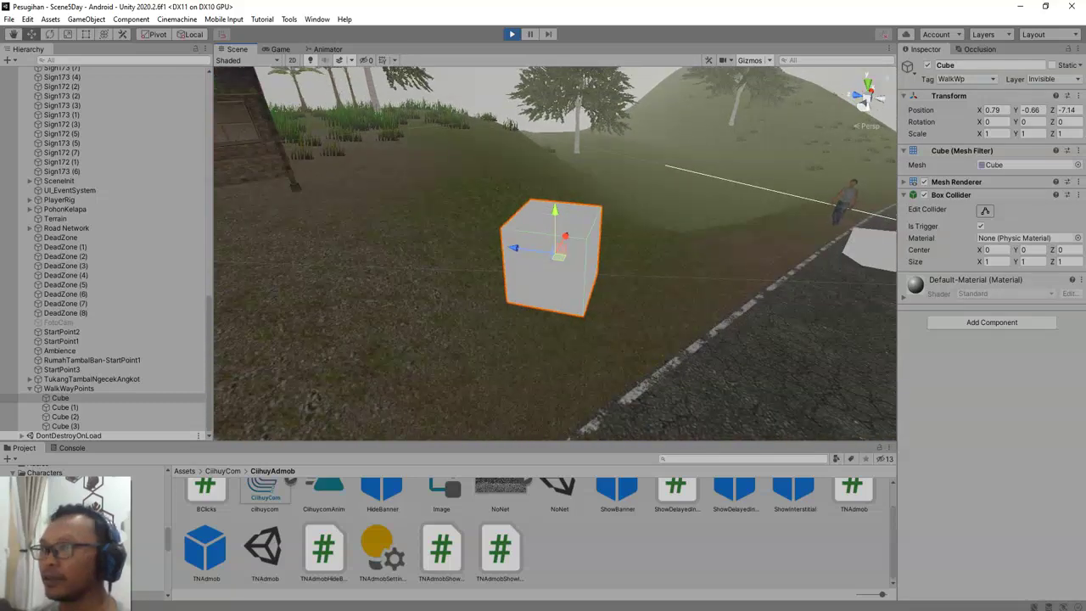
- Select the WalkWayPoints parent and examine how its waypoint cubes are laid out along the road
click(69, 388)
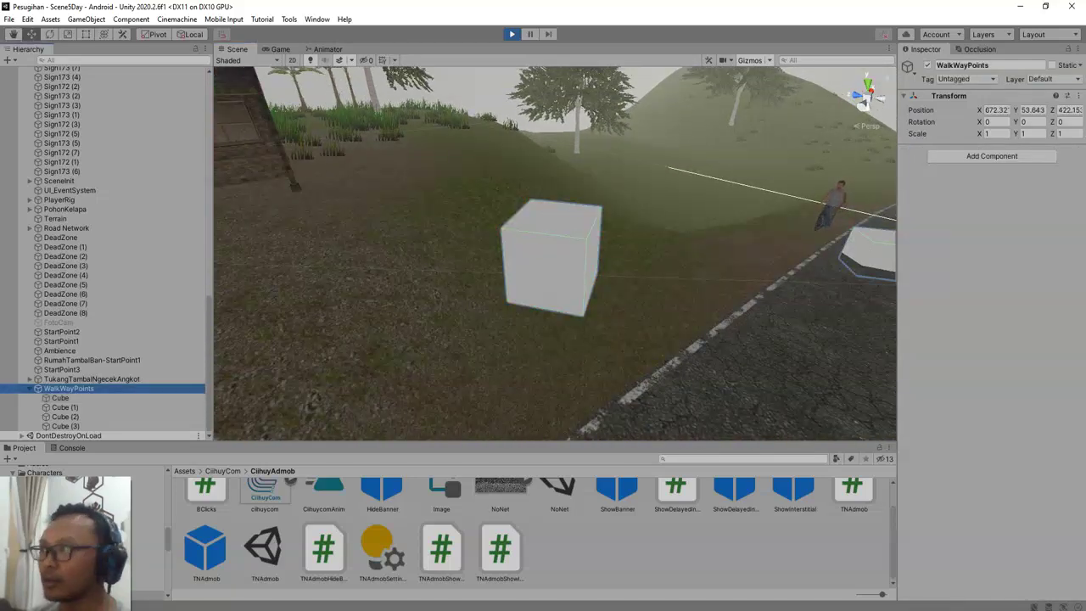
middle_drag(462, 292, 319, 297)
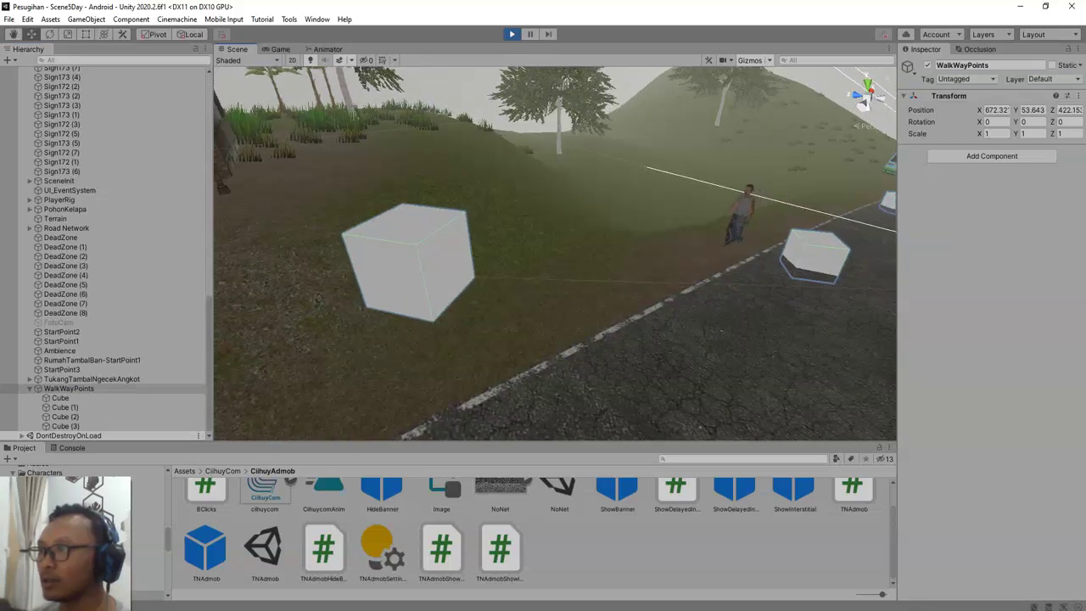
middle_drag(475, 292, 339, 297)
scroll(555, 255, down, 6)
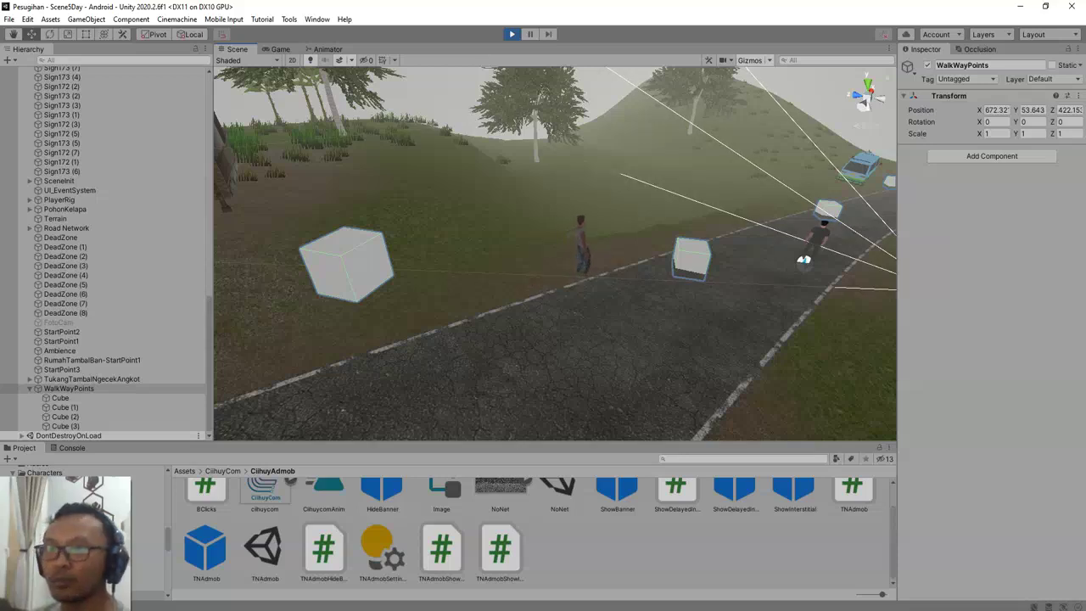
click(68, 388)
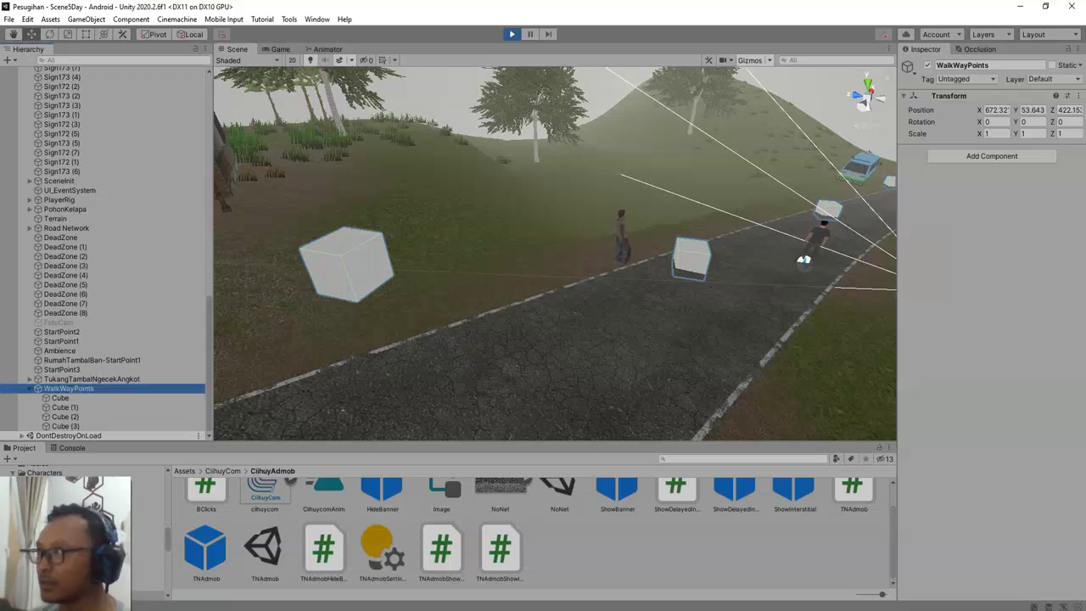
- Follow TukangTambalNgecekAngkot as it patrols the waypoints, check its Is Loop option, and exit play mode
click(91, 379)
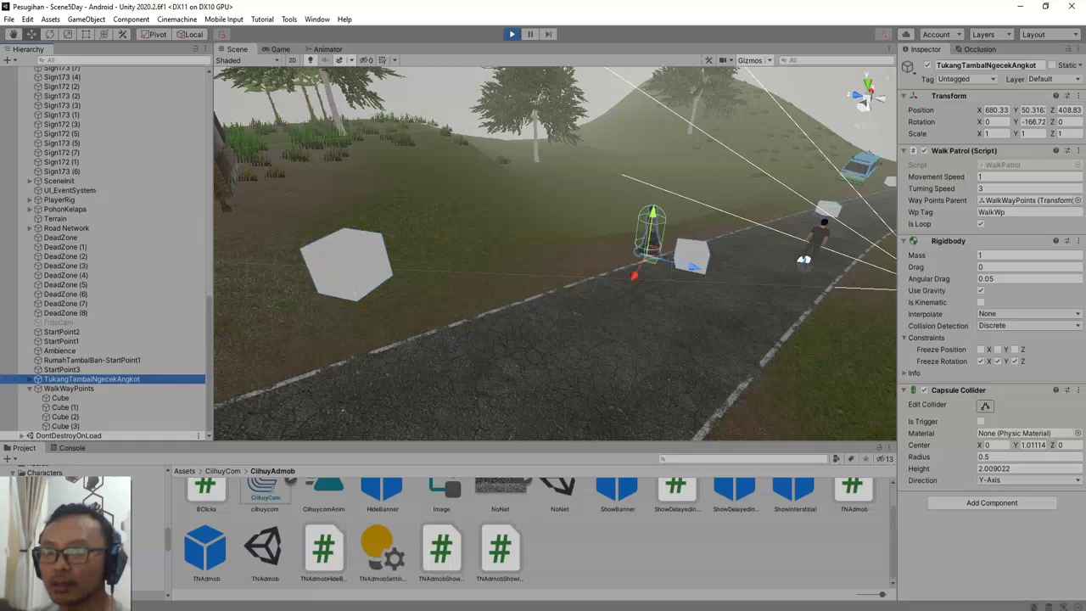
key(f)
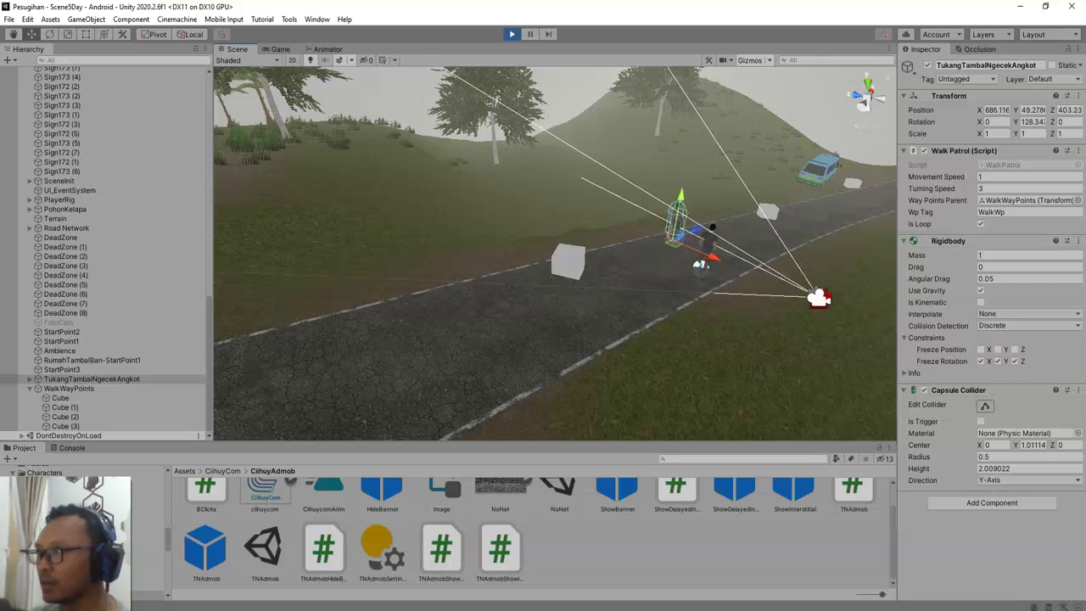
middle_drag(586, 263, 497, 299)
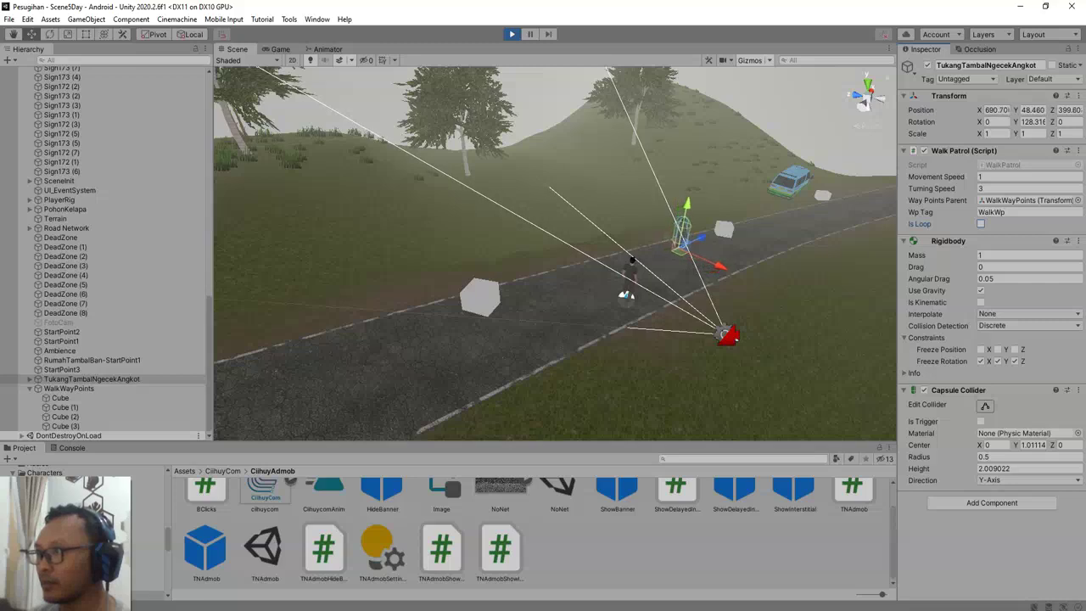
key(f)
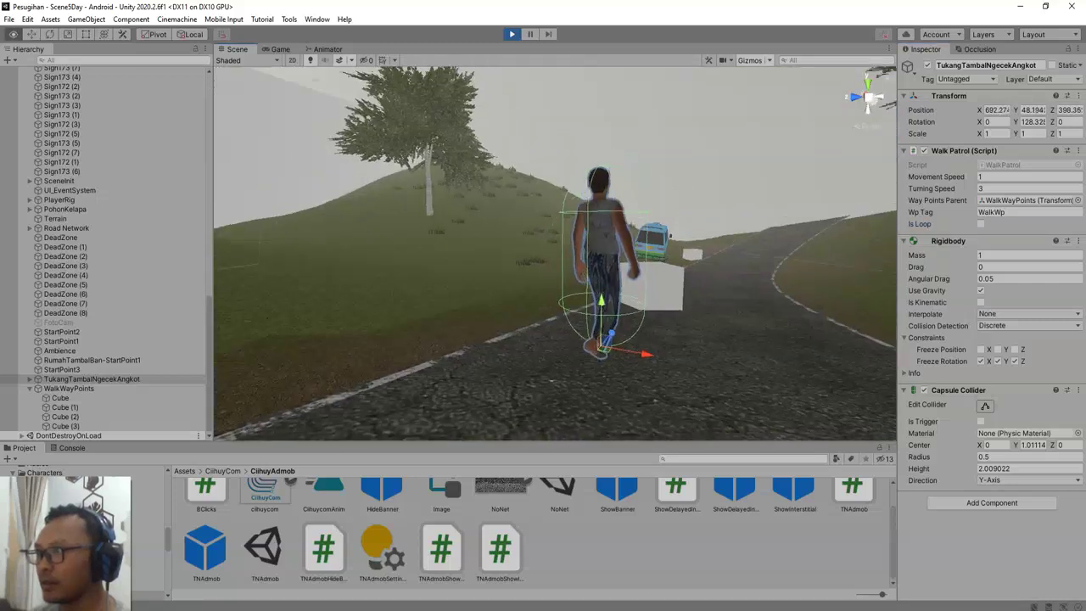
alt+drag(552, 371, 217, 194)
key(f)
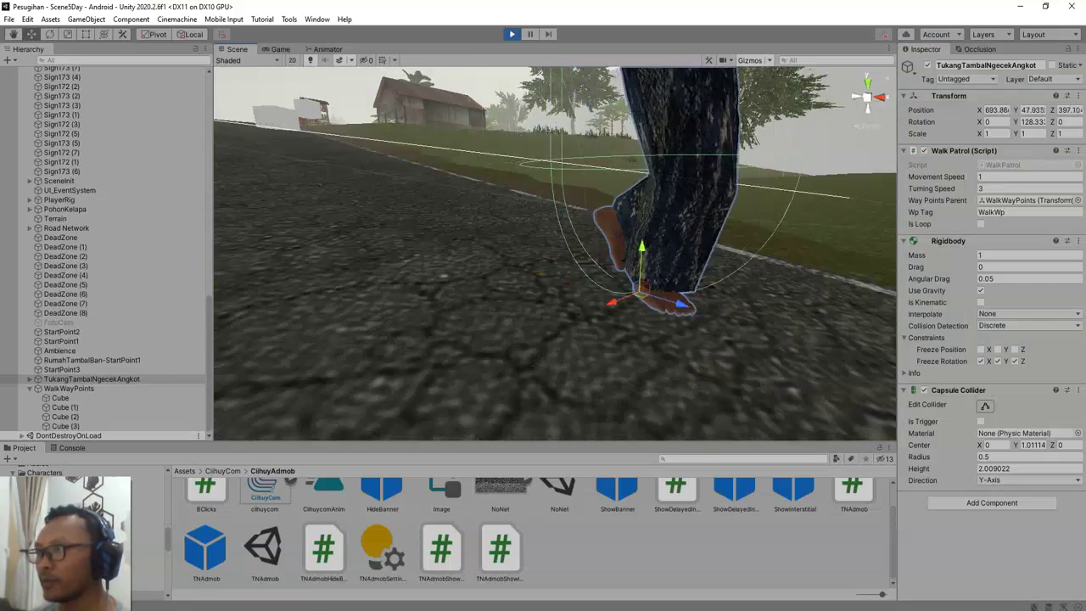
alt+drag(547, 271, 421, 196)
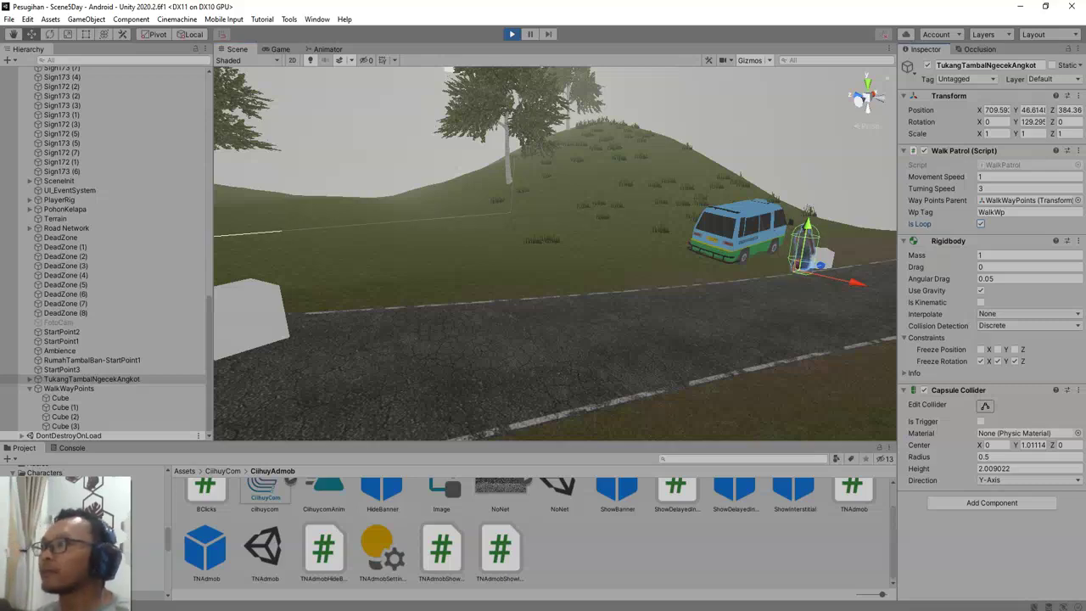
key(ctrl+p)
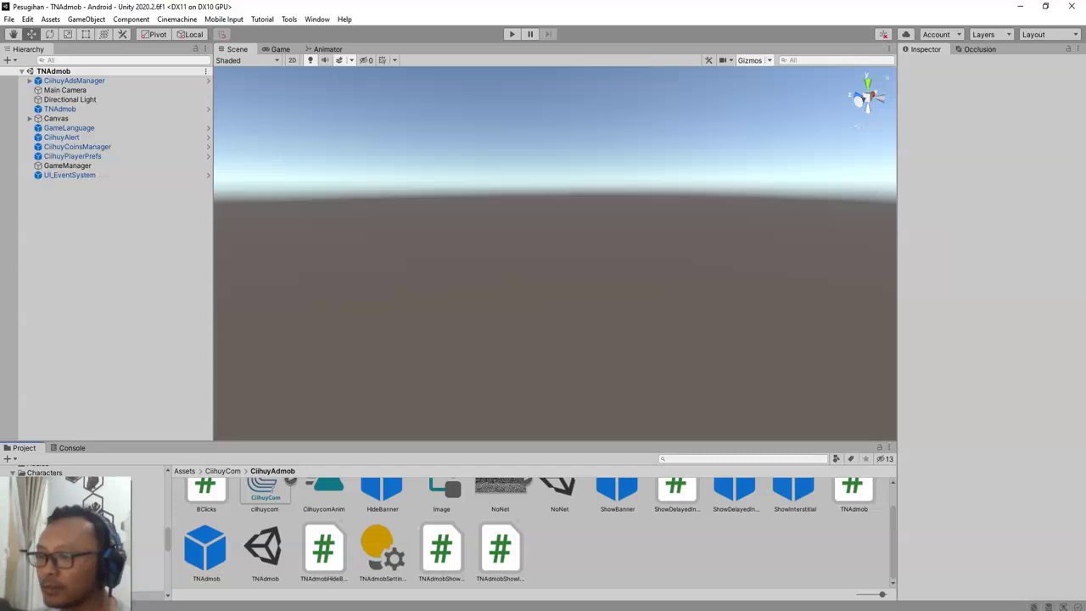
- Switch to the browser and review the WalkPatrol C# script and page address of the ThirteeNov article
key(alt+Tab)
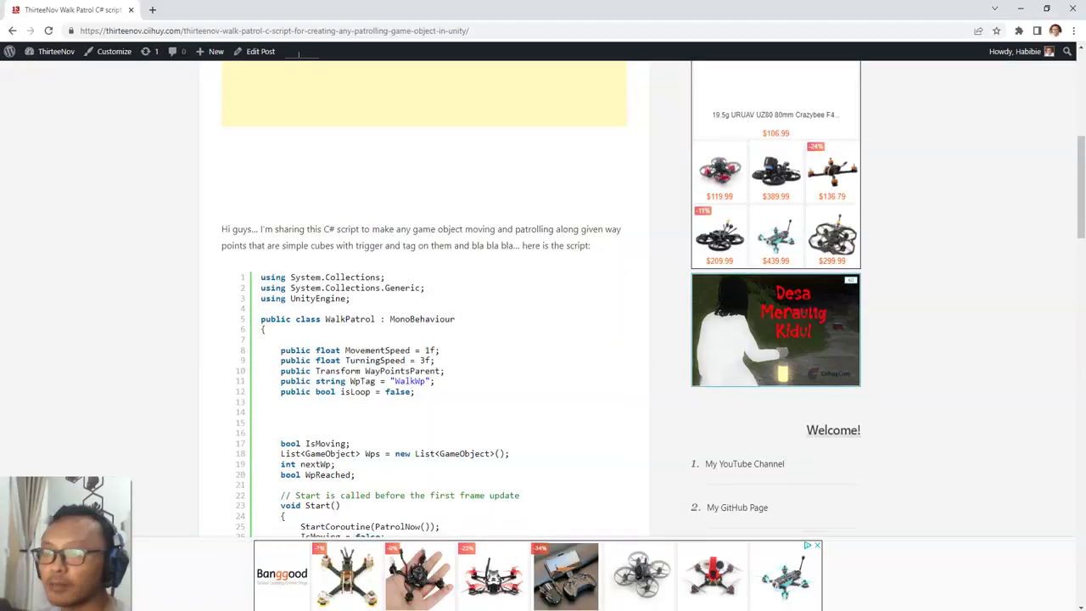
scroll(424, 297, down, 4)
key(ctrl+l)
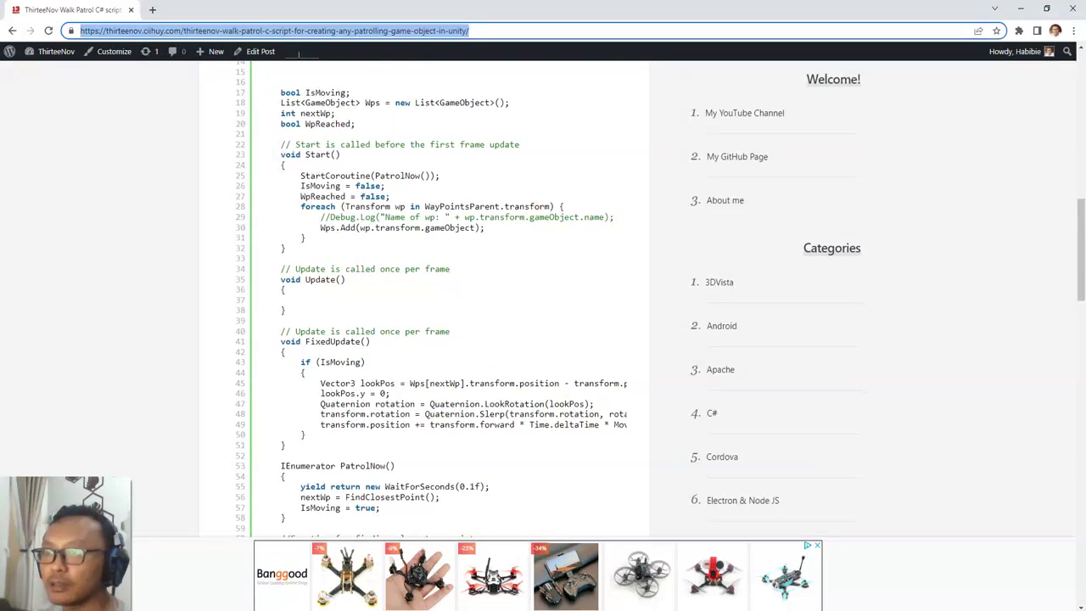
scroll(299, 53, down, 5)
scroll(299, 53, up, 5)
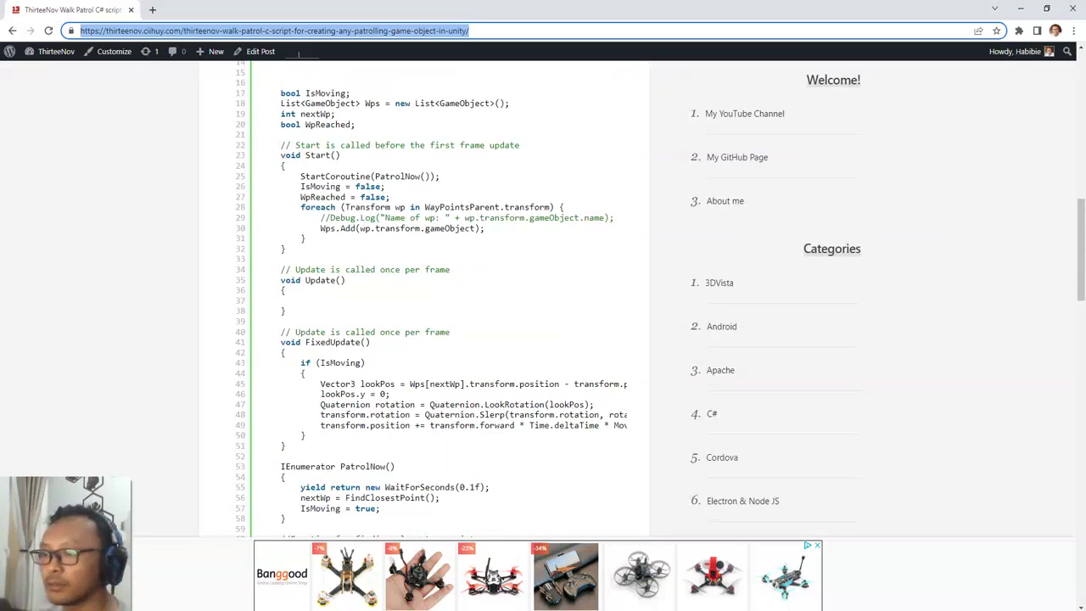
- Return to Unity, go to the root Assets folder, and show it in File Explorer
key(alt+Tab)
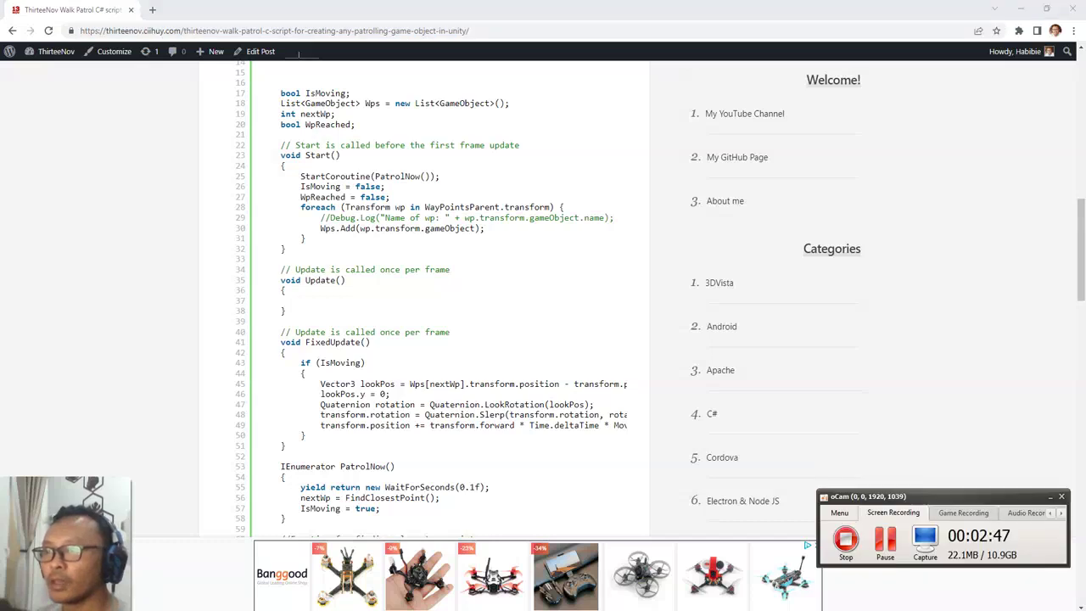
key(alt+Tab)
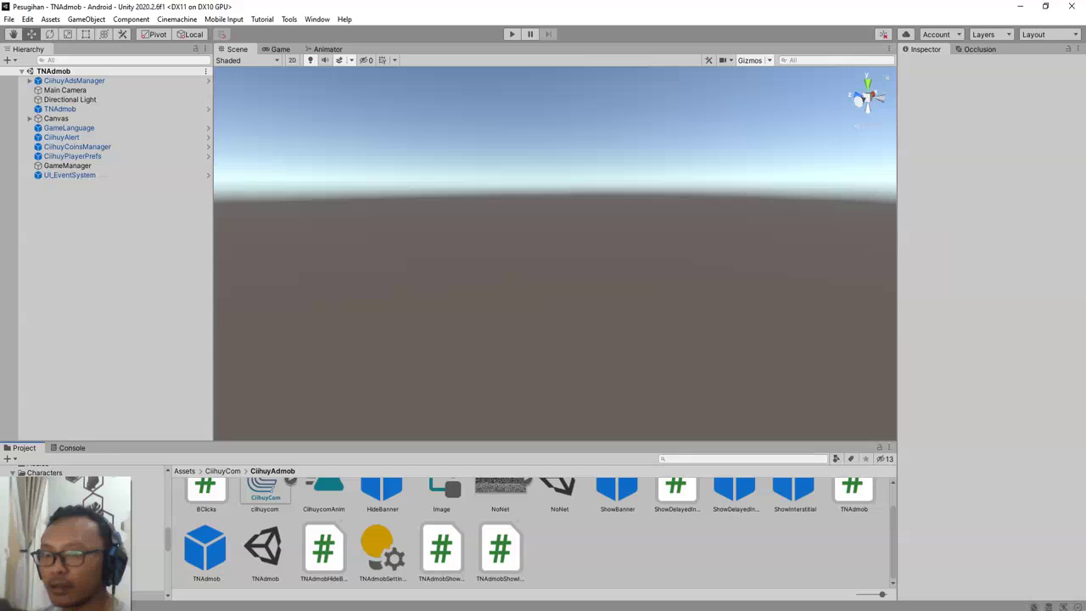
click(185, 471)
scroll(532, 535, down, 7)
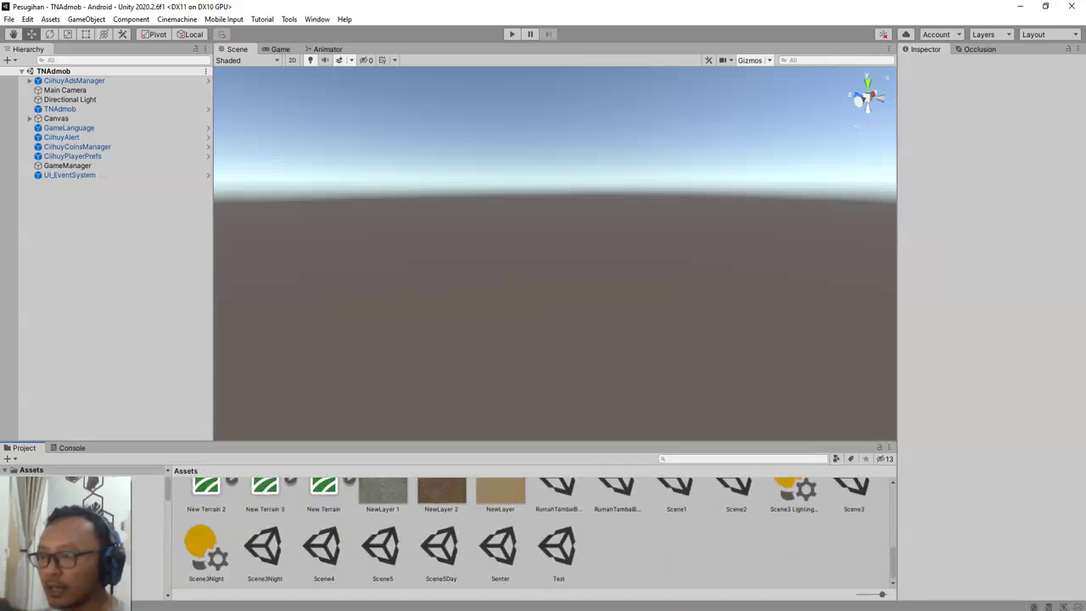
right_click(632, 553)
click(670, 219)
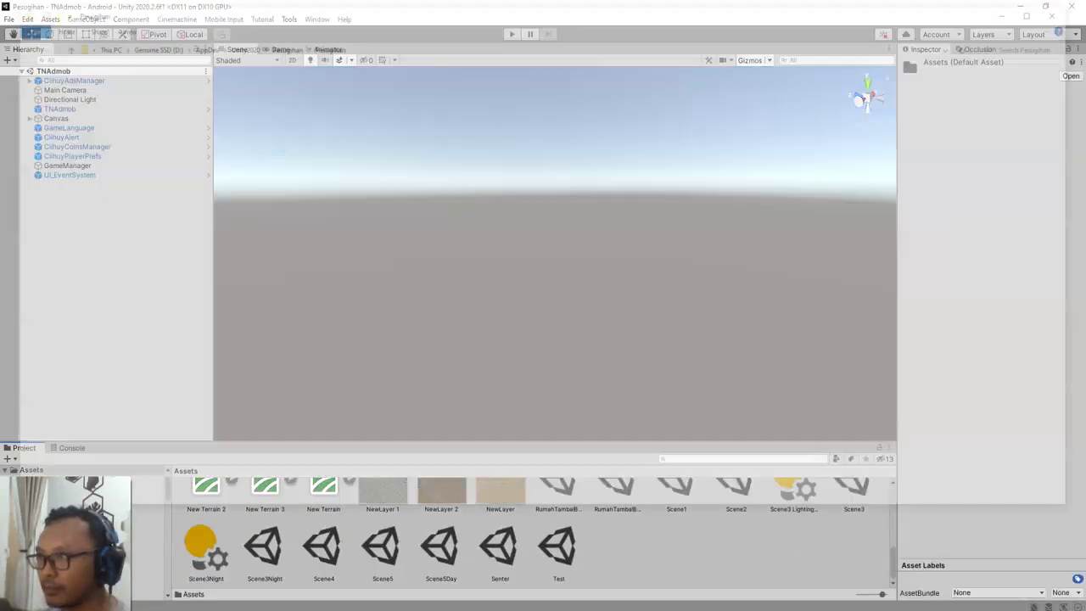
- Dismiss the File Explorer window and open the Test scene from the Assets folder
click(1068, 8)
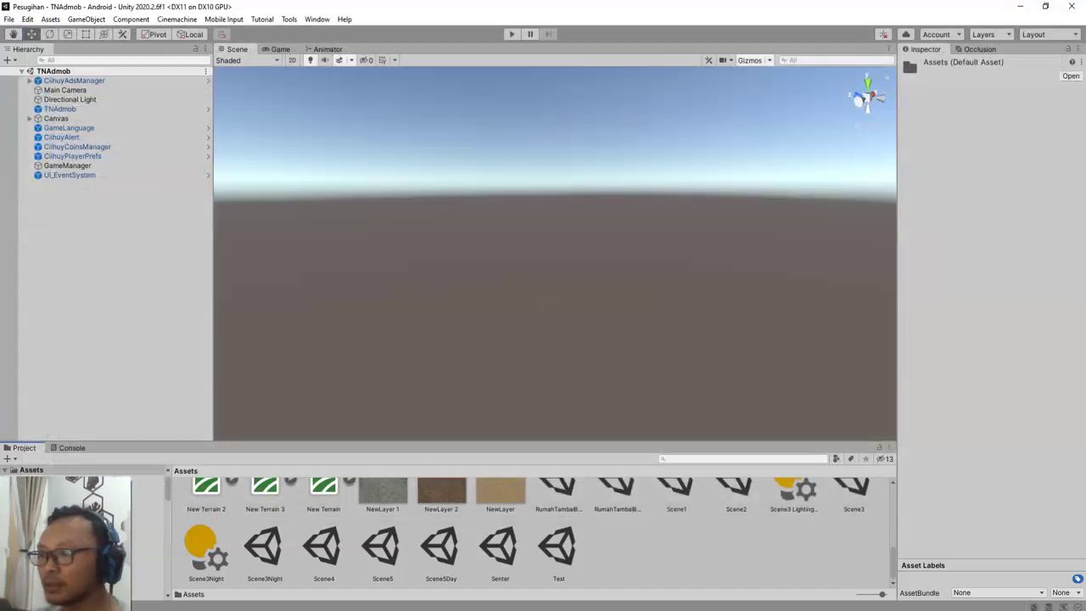
right_click(604, 548)
click(604, 551)
double_click(556, 547)
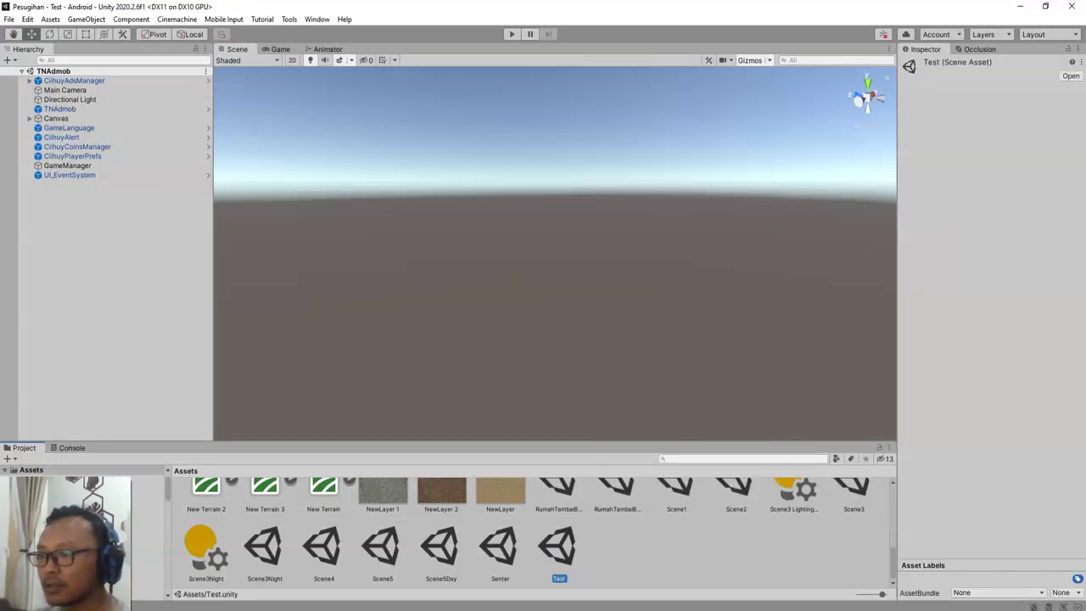
click(109, 195)
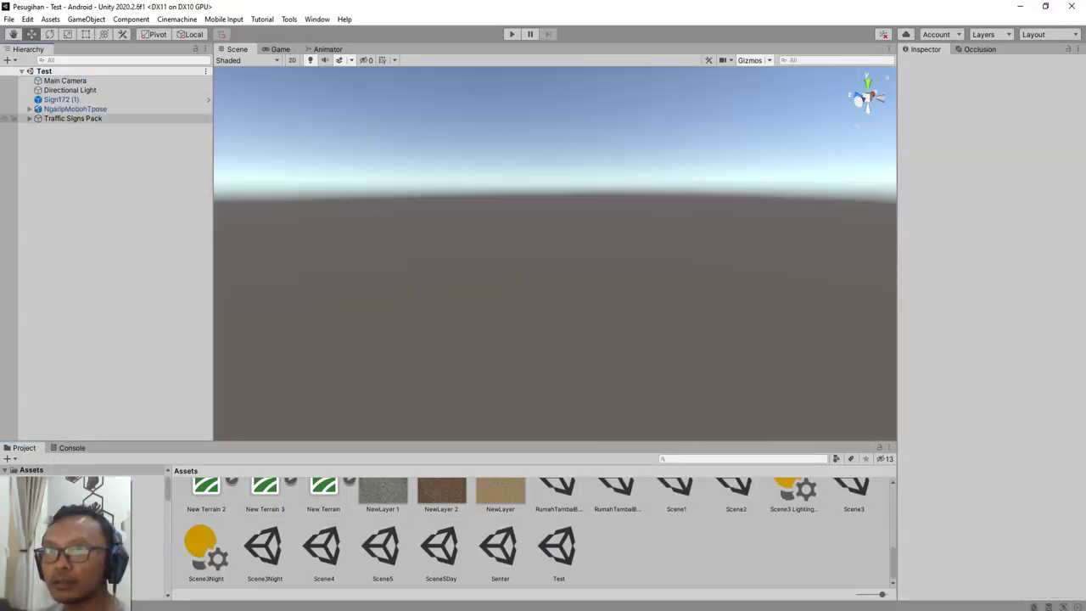
- Locate the Traffic Signs Pack in the scene and add a 3D Plane object beside it
click(73, 118)
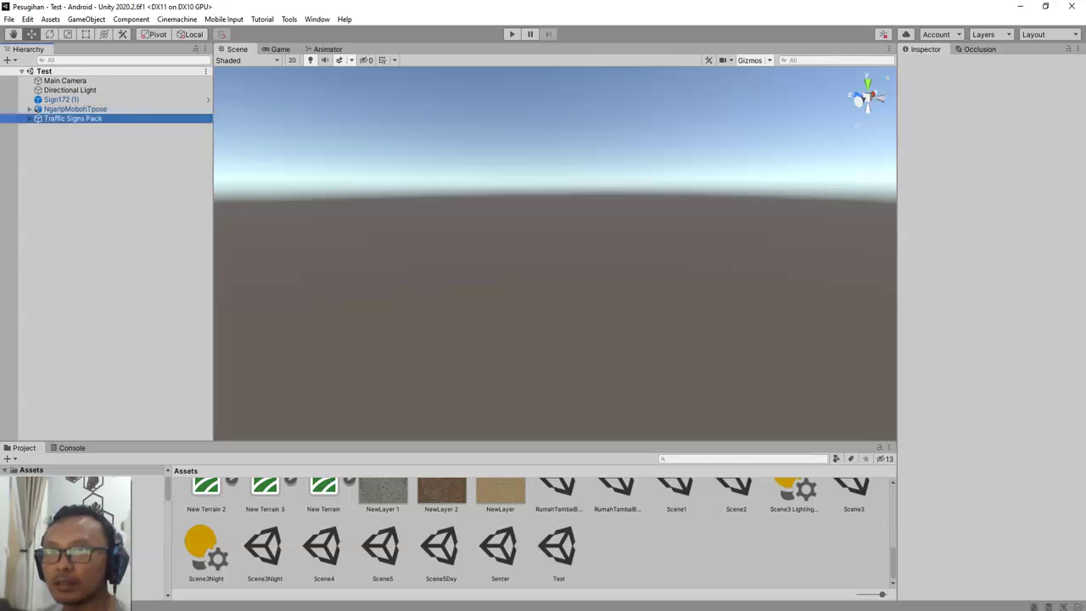
key(f)
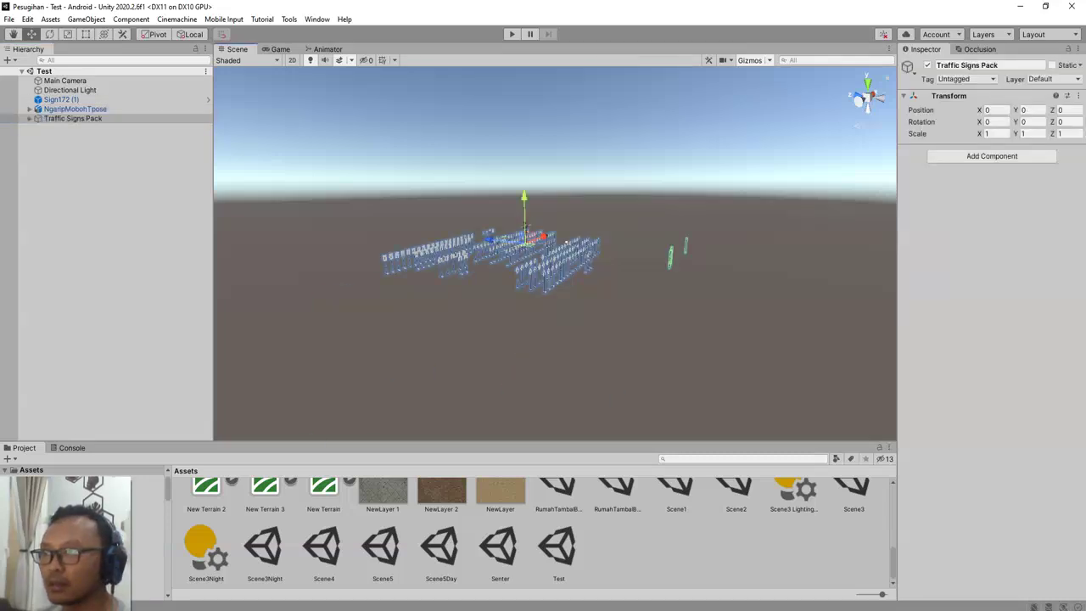
alt+drag(534, 293, 712, 356)
middle_drag(712, 357, 556, 322)
click(555, 322)
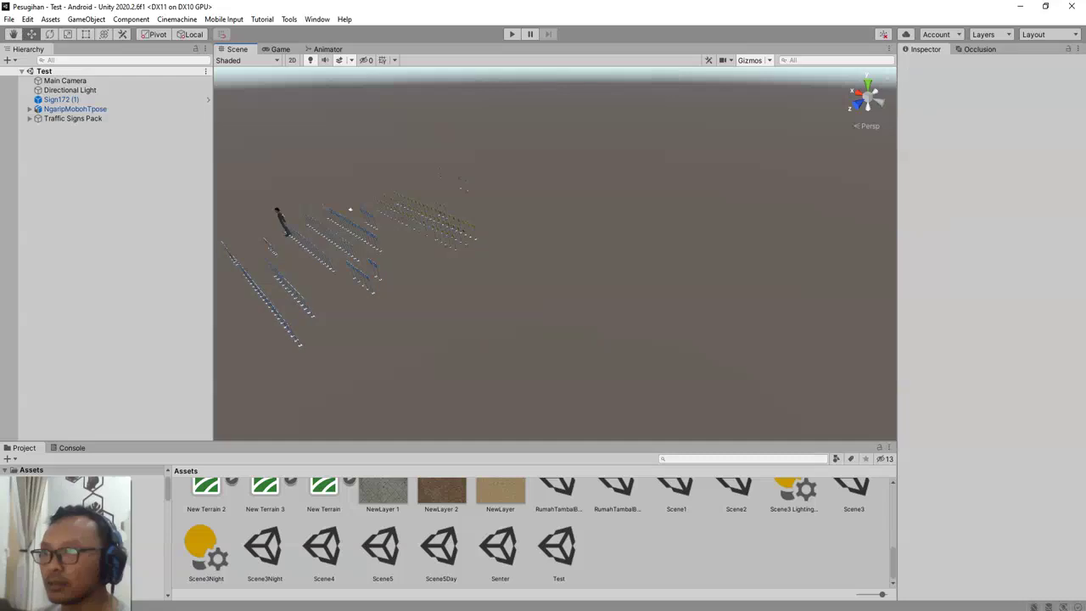
right_click(111, 260)
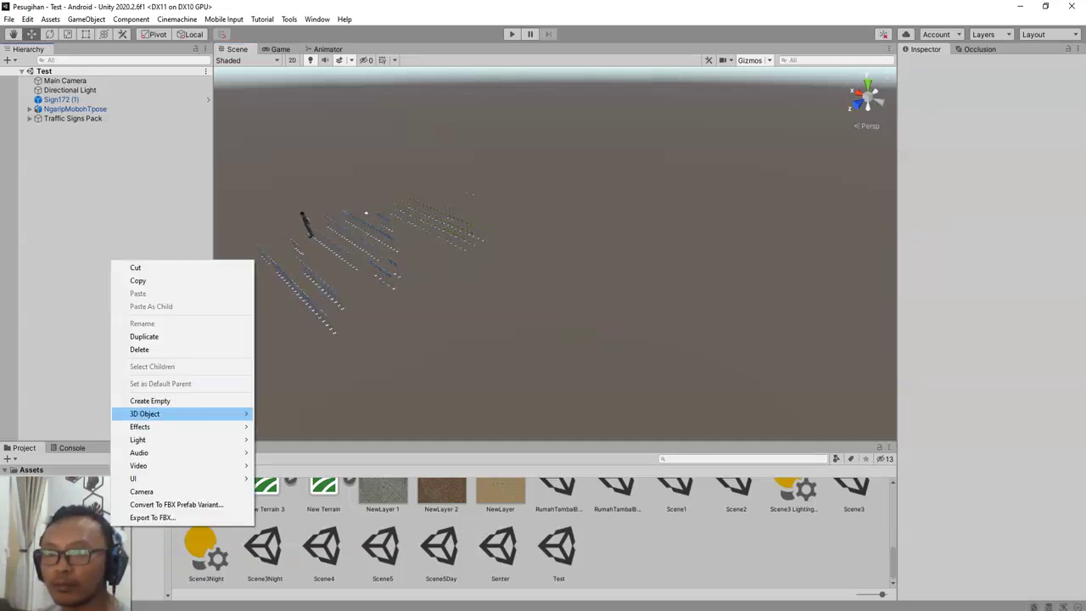
mouse_move(144, 413)
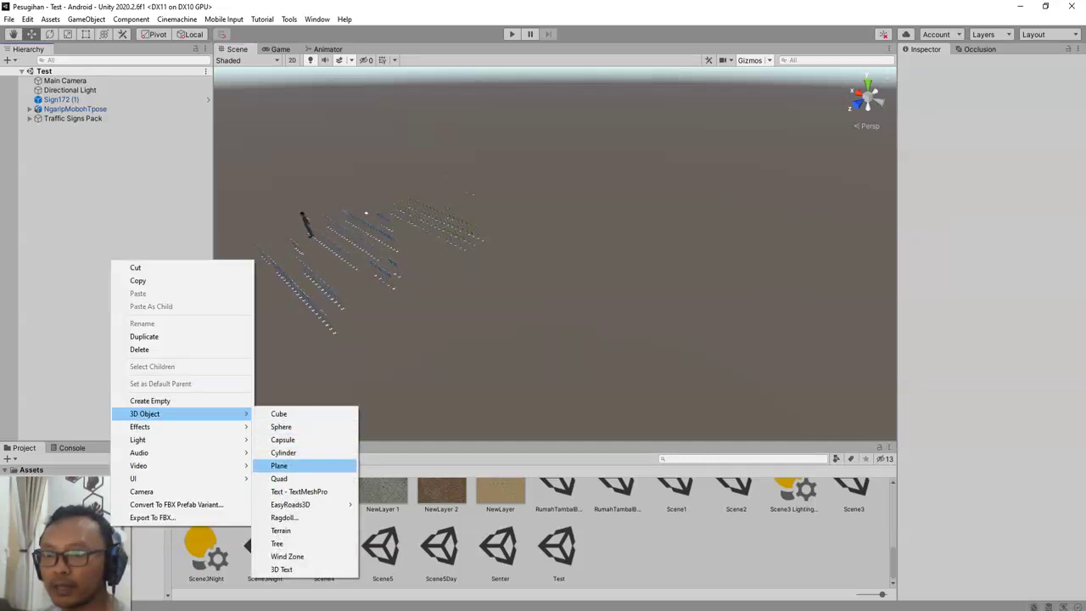
click(279, 464)
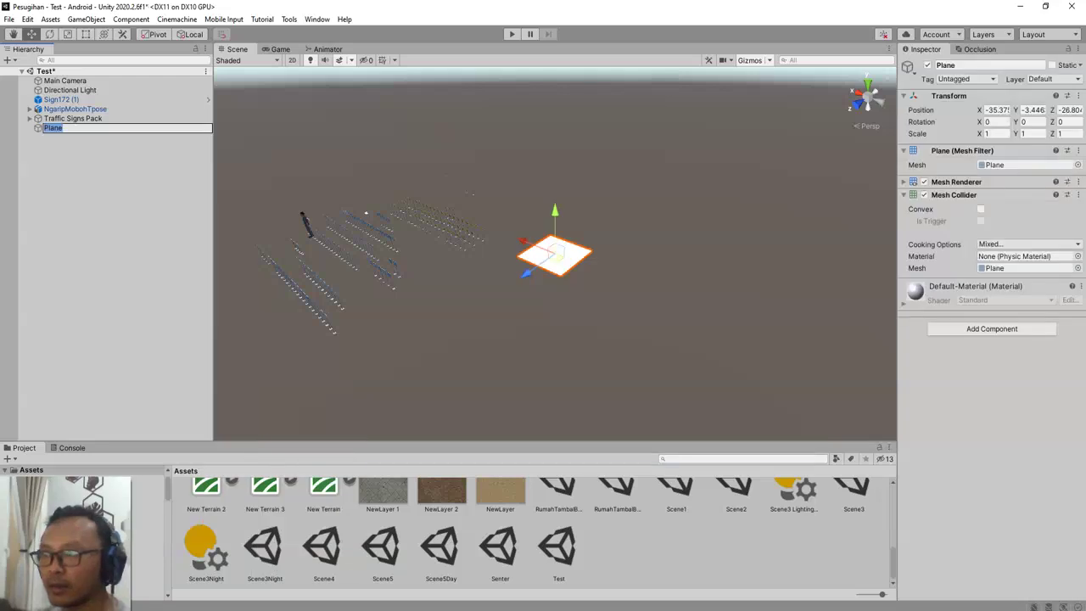
- Move the plane away from the signs to about X -70.74, Z -39.49 and scale it uniformly to about 8.23
drag(557, 255, 1076, 255)
click(67, 34)
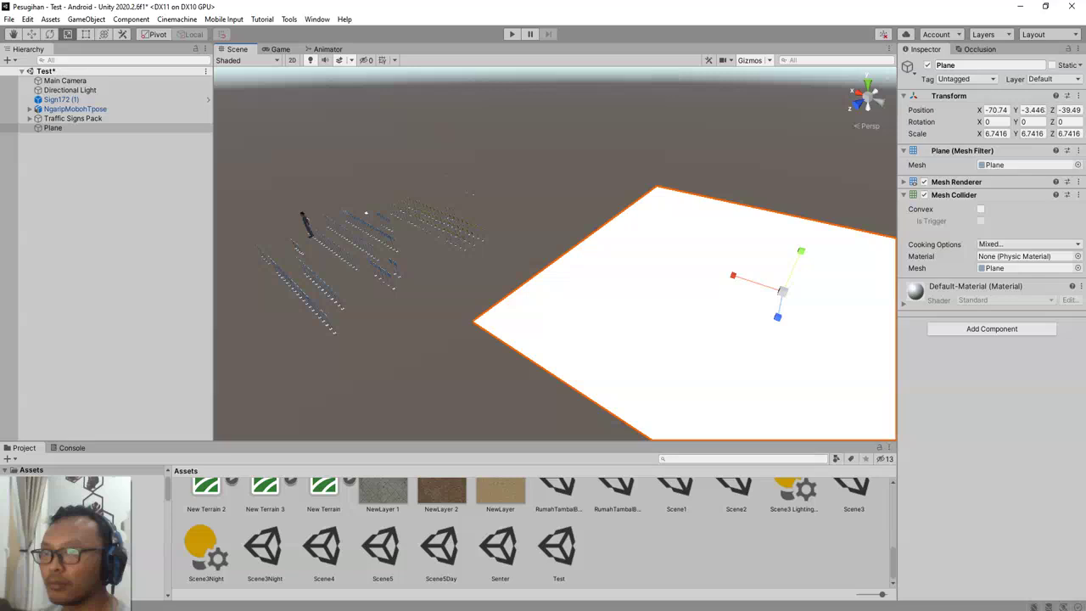
alt+drag(518, 254, 551, 255)
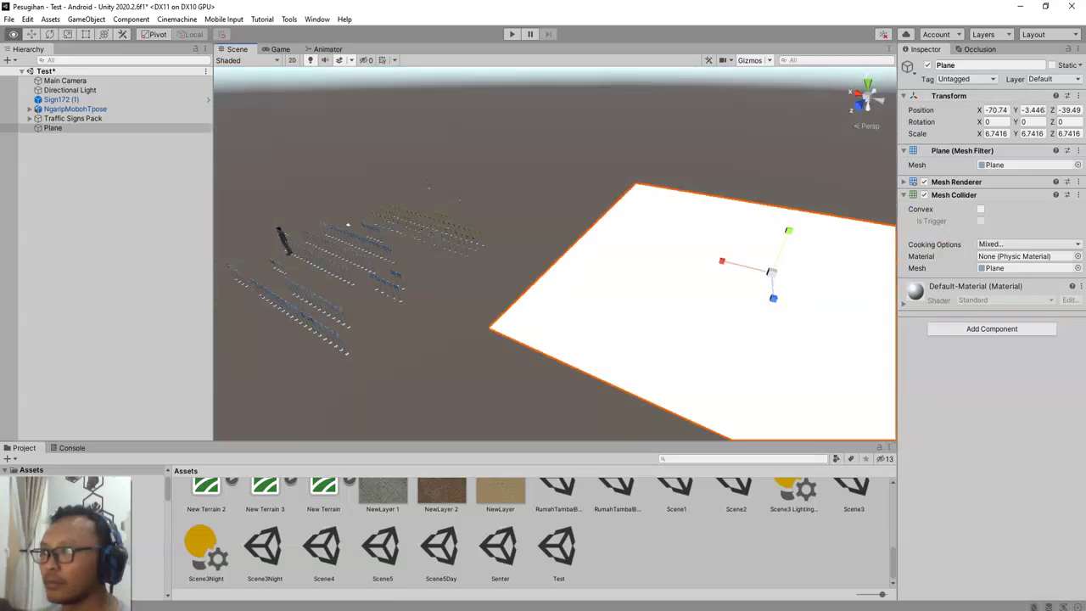
drag(771, 272, 783, 271)
- Find the TerrainTextures folder in Assets and apply its QS-Grass 2-Pack-5.1 texture to the plane
scroll(535, 534, up, 1)
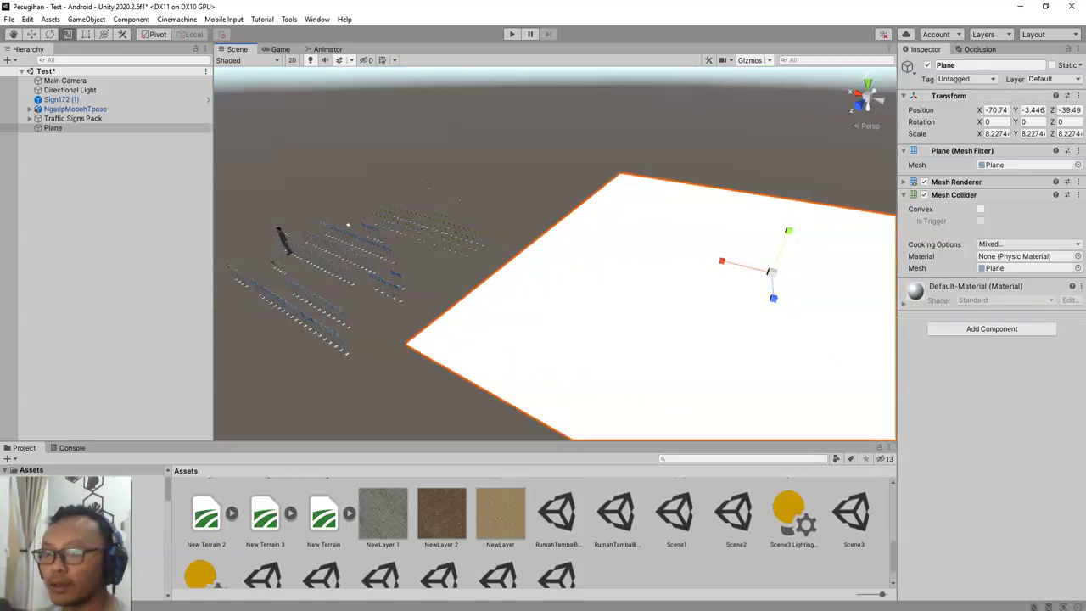
scroll(535, 534, up, 5)
click(743, 459)
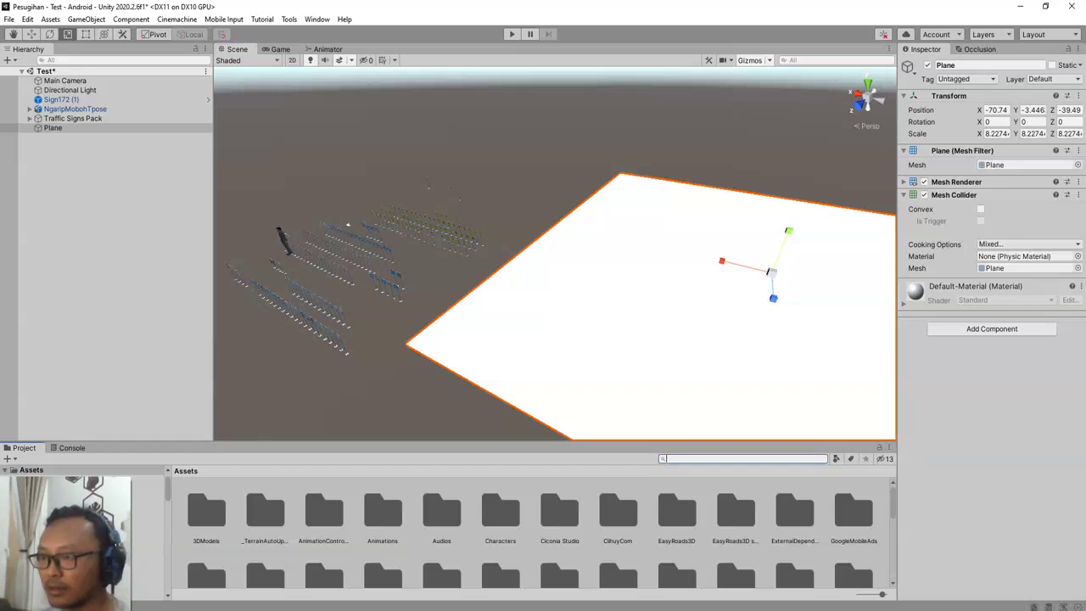
scroll(534, 534, down, 6)
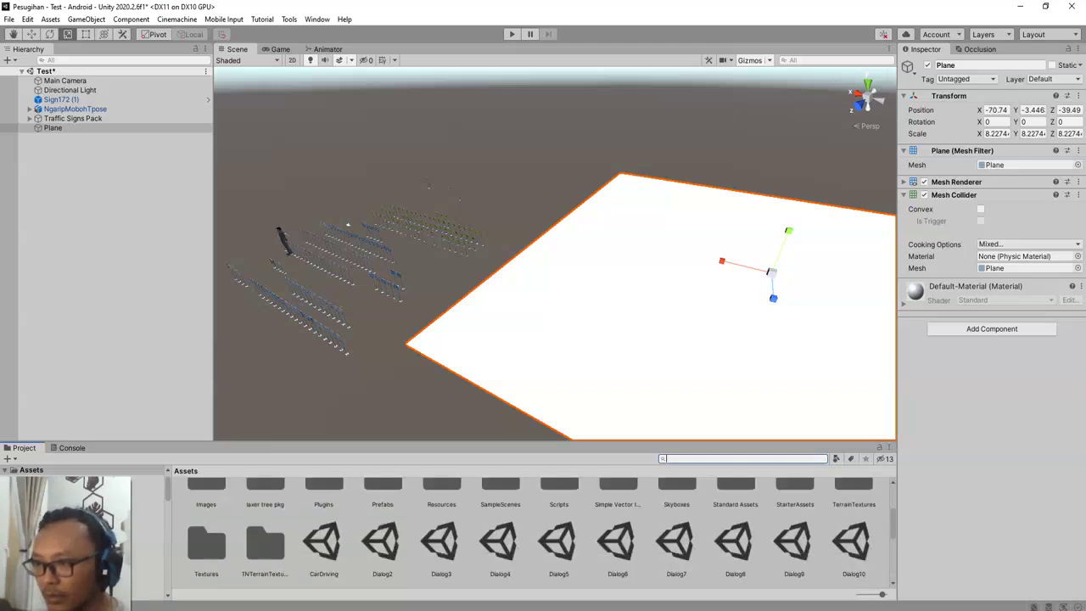
scroll(534, 534, up, 5)
scroll(534, 534, down, 1)
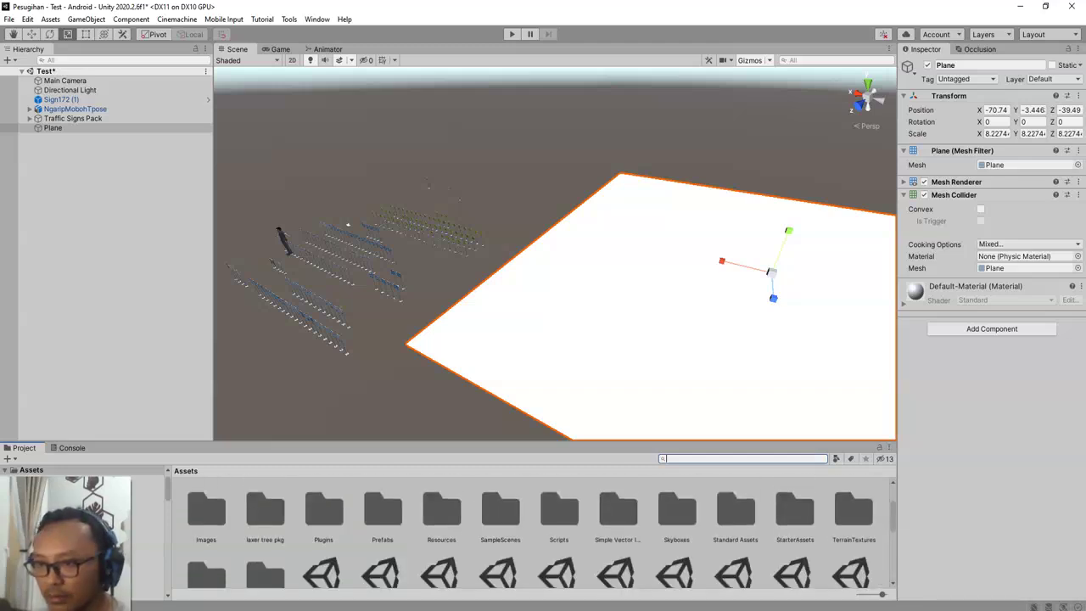
scroll(541, 533, down, 1)
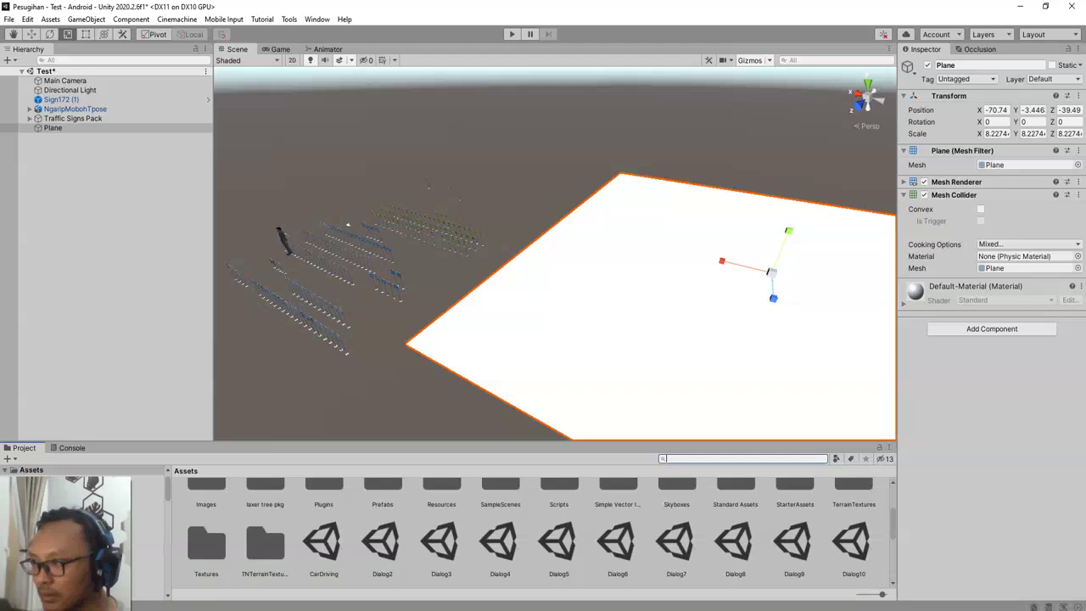
scroll(541, 532, down, 1)
scroll(541, 532, up, 2)
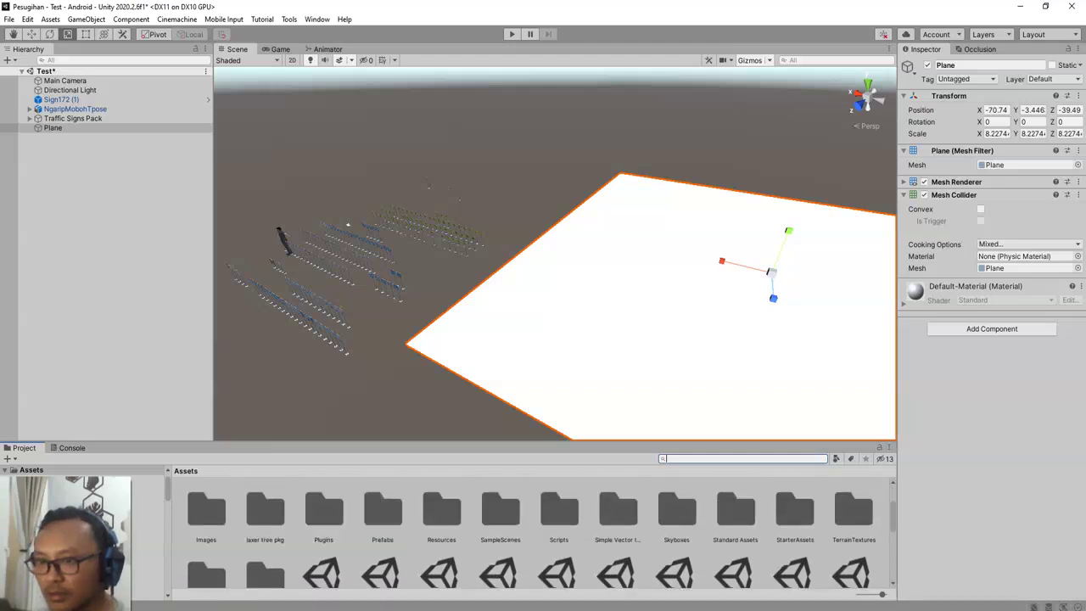
scroll(541, 532, up, 1)
double_click(853, 547)
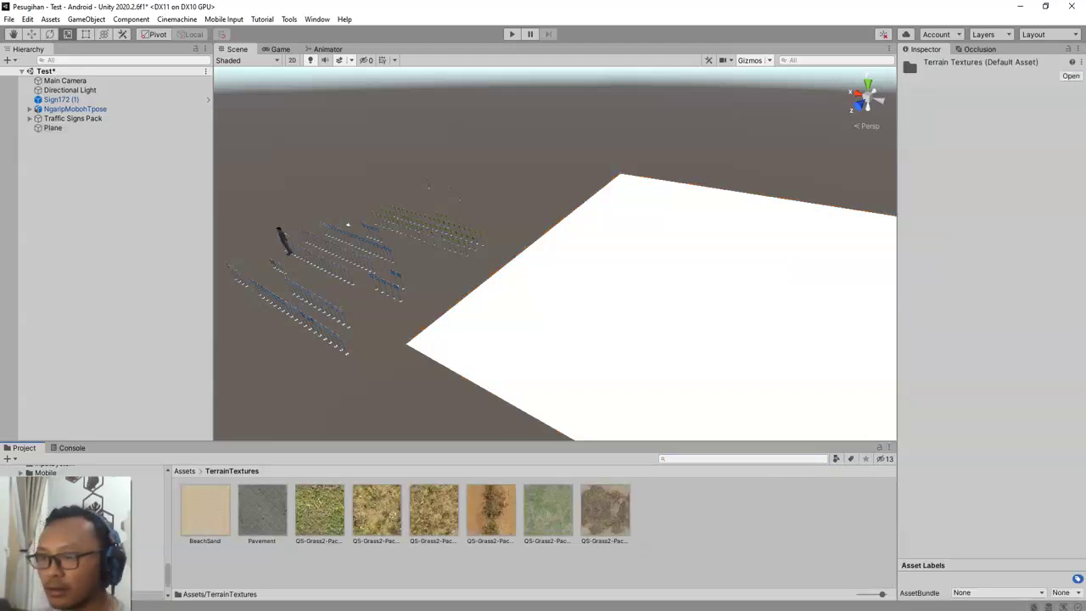
drag(433, 511, 763, 301)
drag(604, 511, 641, 297)
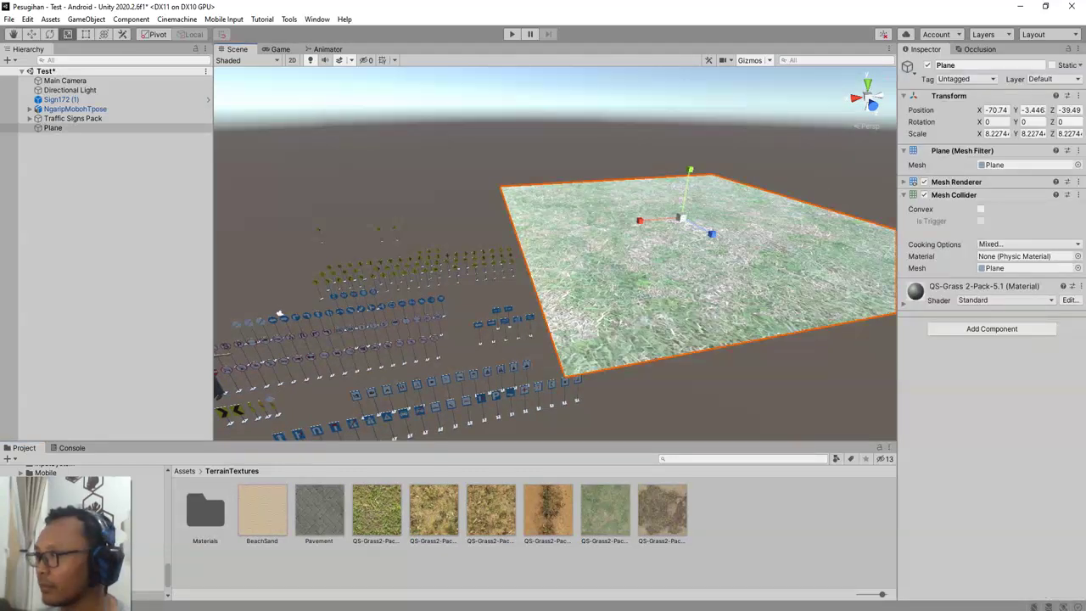
- Set the grass material's smoothness to 0, disable its specular highlights and reflections, and save the scene
drag(1010, 368, 978, 368)
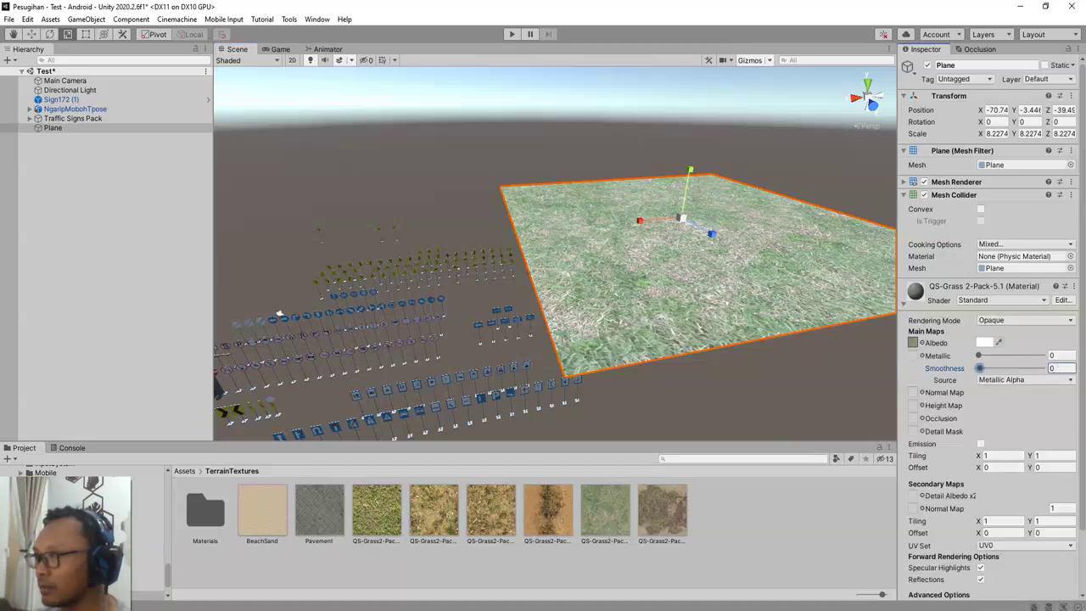
click(980, 579)
click(980, 568)
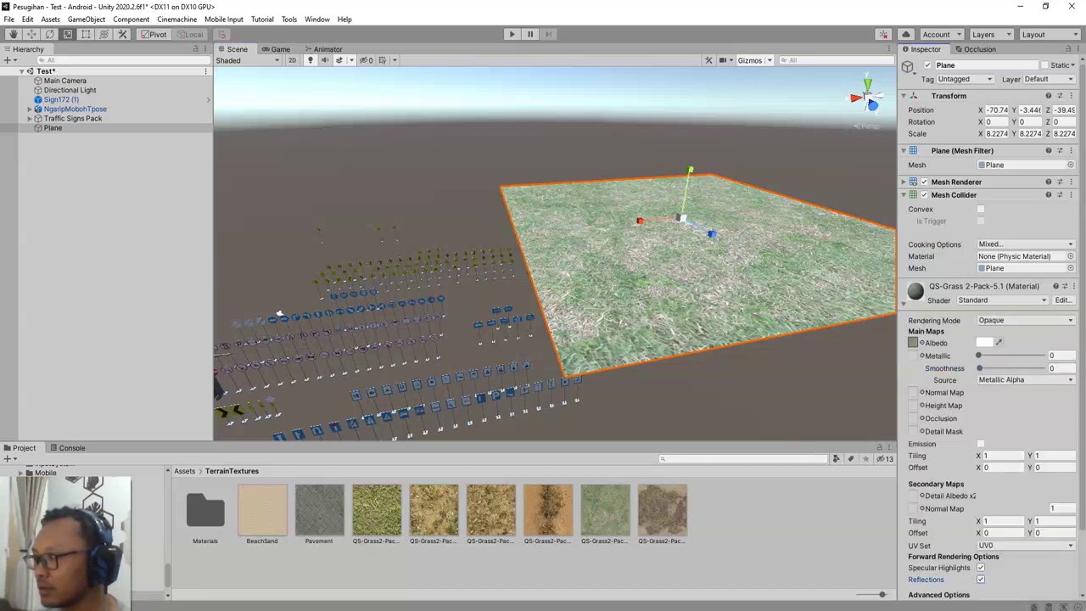
click(981, 580)
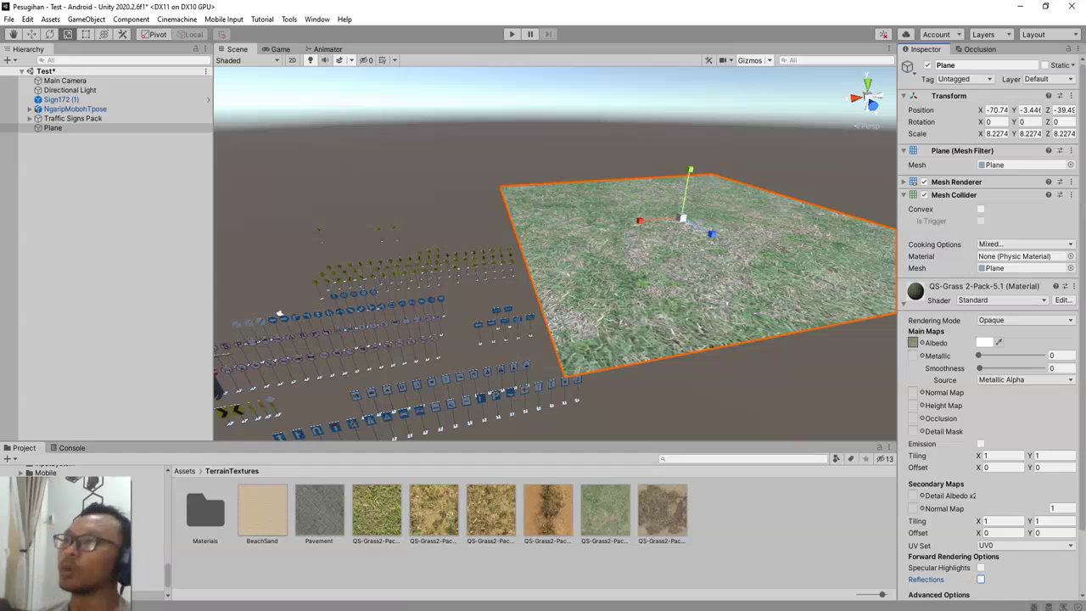
key(ctrl+s)
- Select the NgaripMobohTpose character and inspect the leg bones under its mixamorig:Hips
scroll(556, 254, down, 3)
middle_drag(357, 357, 585, 280)
click(585, 280)
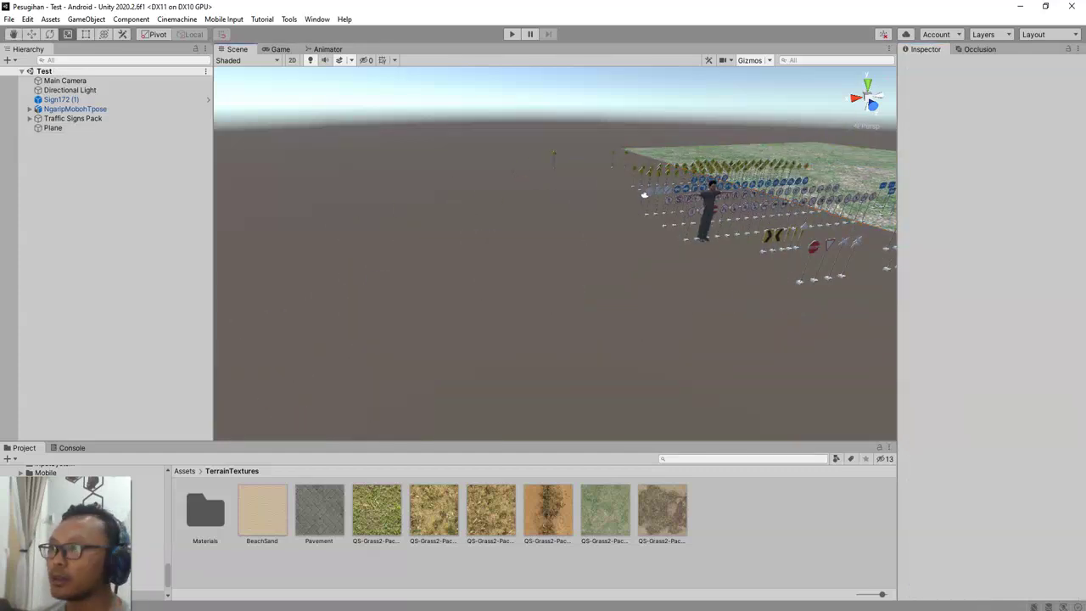
click(708, 210)
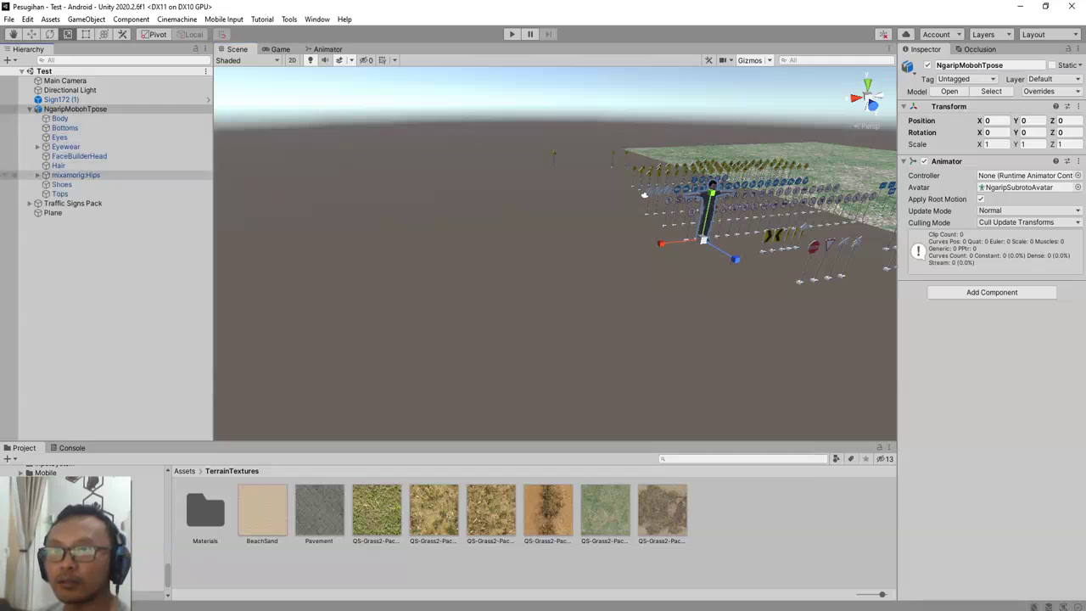
click(89, 175)
click(94, 184)
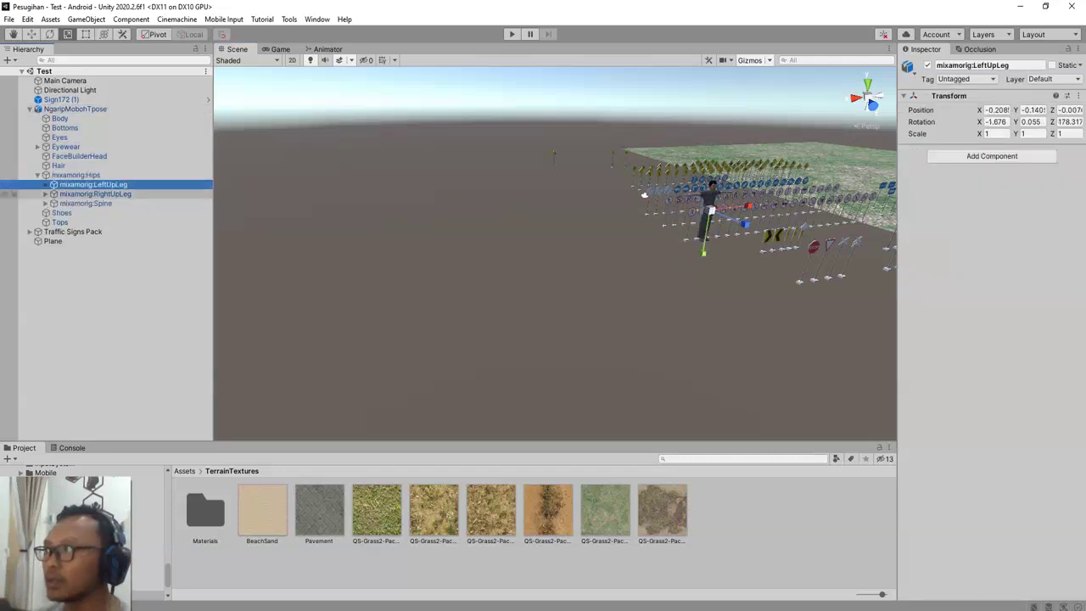
click(95, 194)
key(Left)
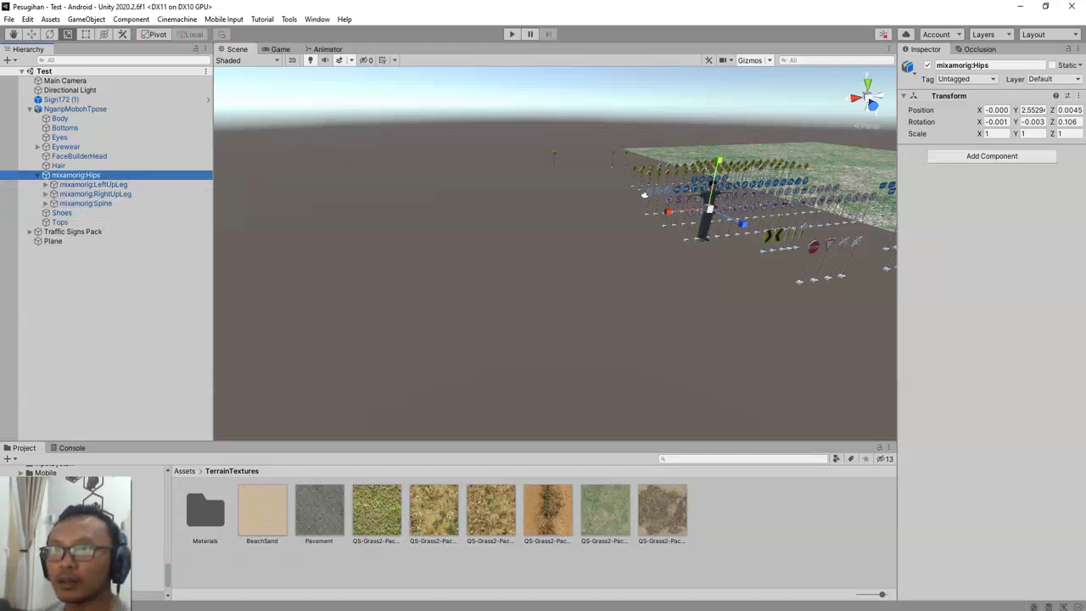
- Try to place the character on the grass plane by moving its mixamorig:Hips bone to about X -46.48, Y -0.79, Z -2.85
middle_drag(662, 221, 323, 219)
alt+drag(458, 212, 271, 309)
click(32, 35)
middle_drag(224, 156, 329, 164)
drag(276, 193, 609, 247)
key(f)
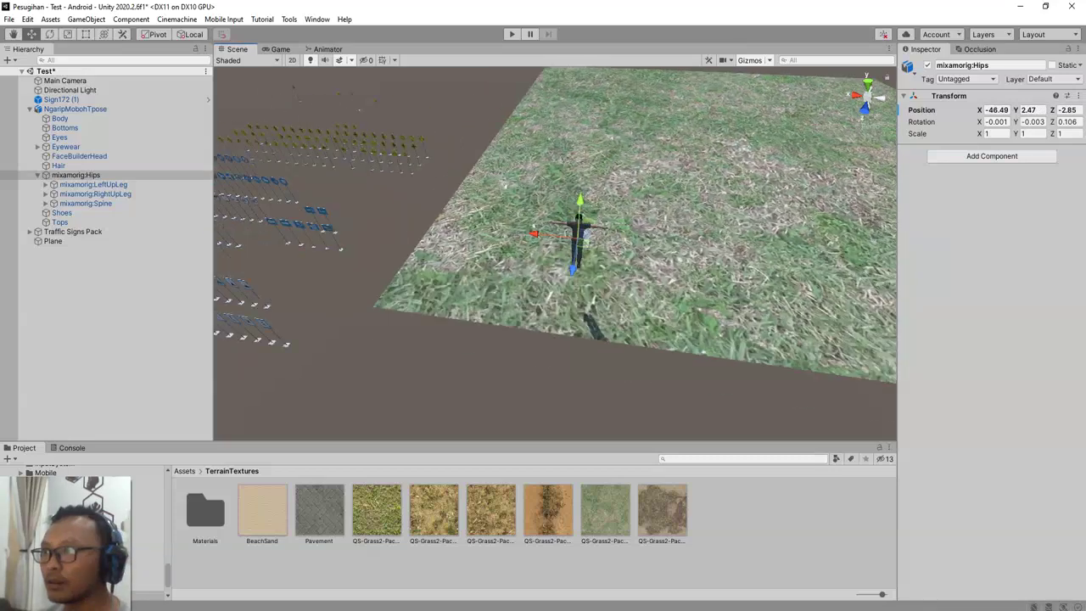
drag(553, 222, 554, 267)
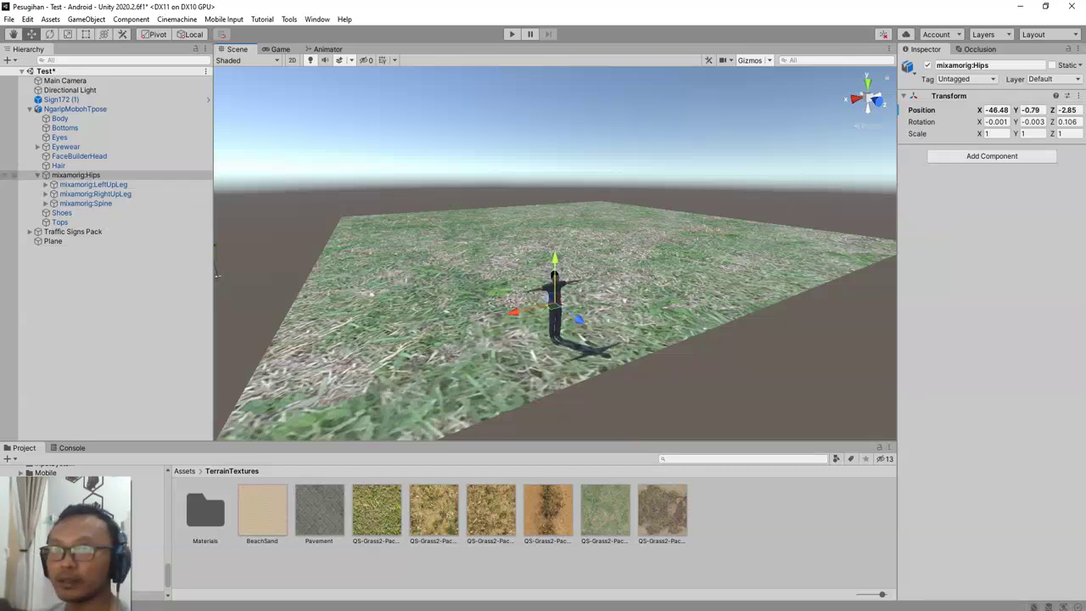
- Compare the root object with mixamorig:Hips and undo the moves of the hips bone
click(76, 109)
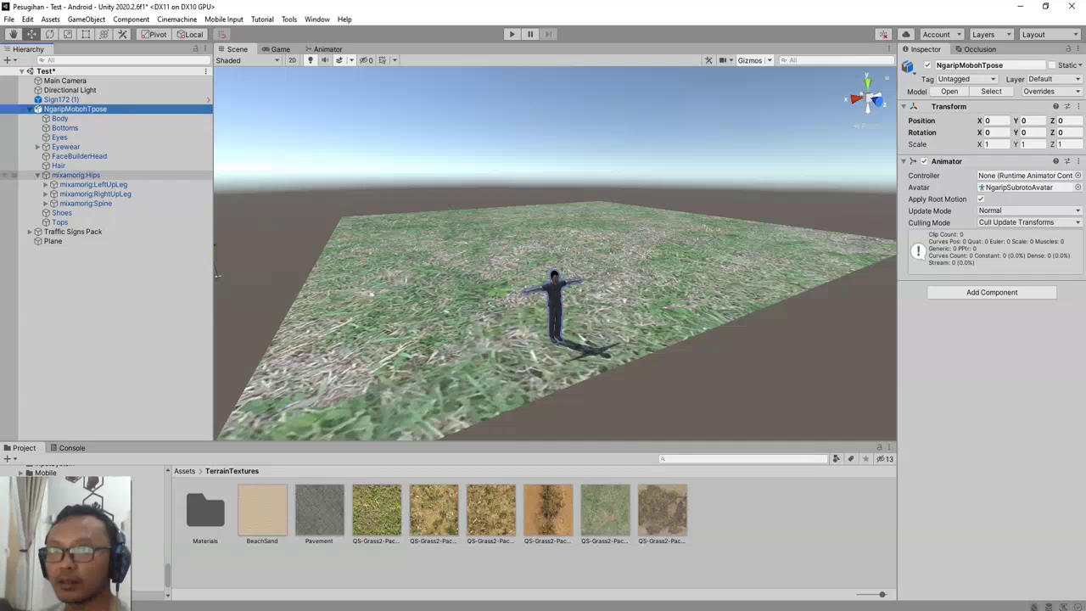
click(76, 175)
key(ctrl+z)
key(ctrl+z)
key(ctrl+z)
scroll(555, 254, down, 1)
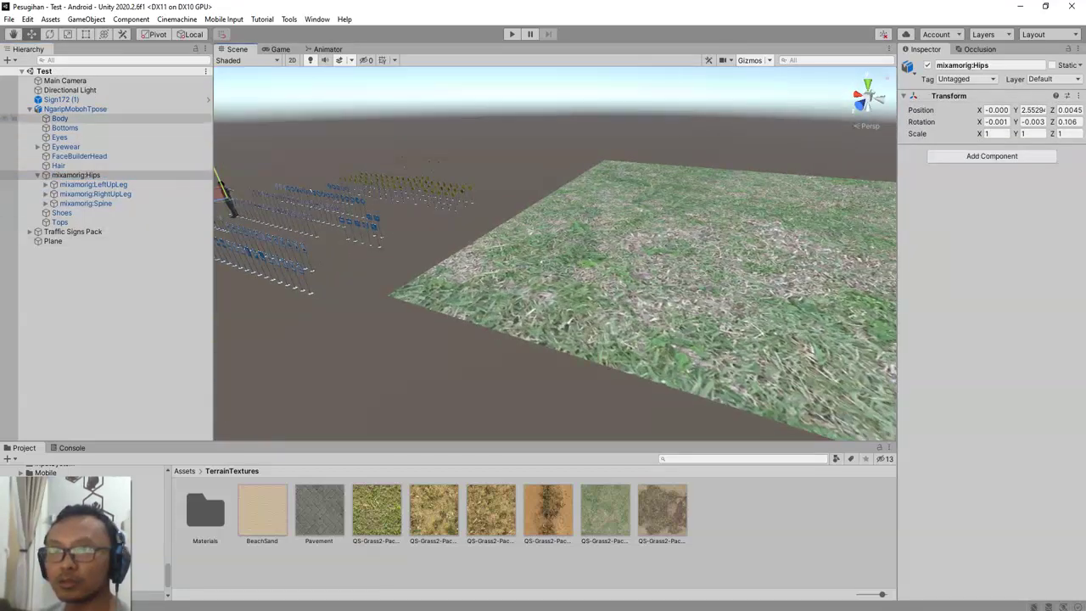
- Move the NgaripMobohTpose root object onto the grass plane at about X -47.41, Y -3.34, Z -4.35
click(76, 109)
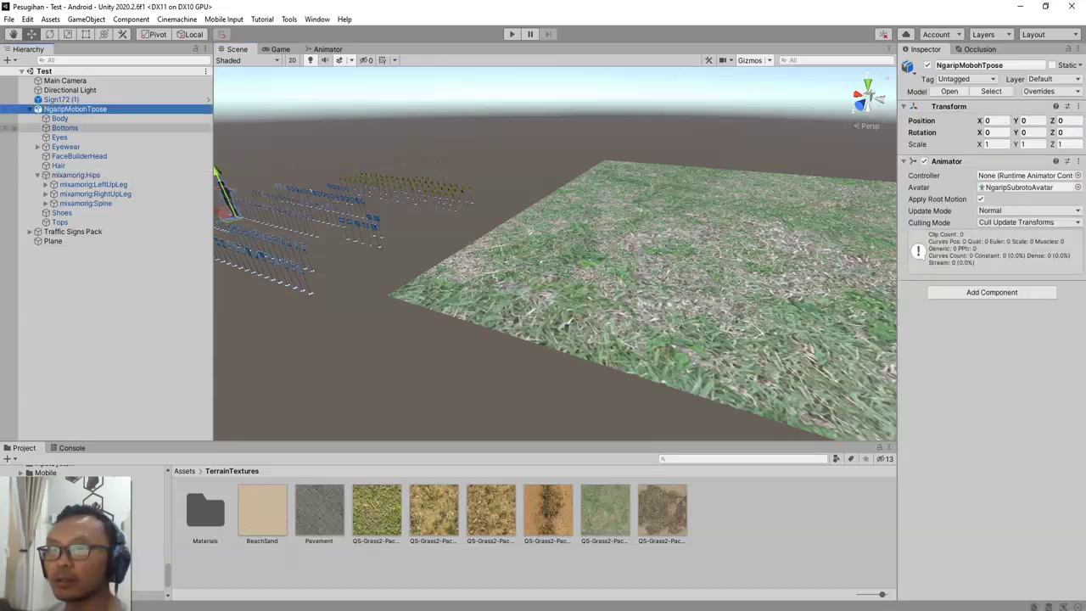
drag(234, 221, 573, 281)
drag(571, 237, 556, 274)
key(f)
click(76, 108)
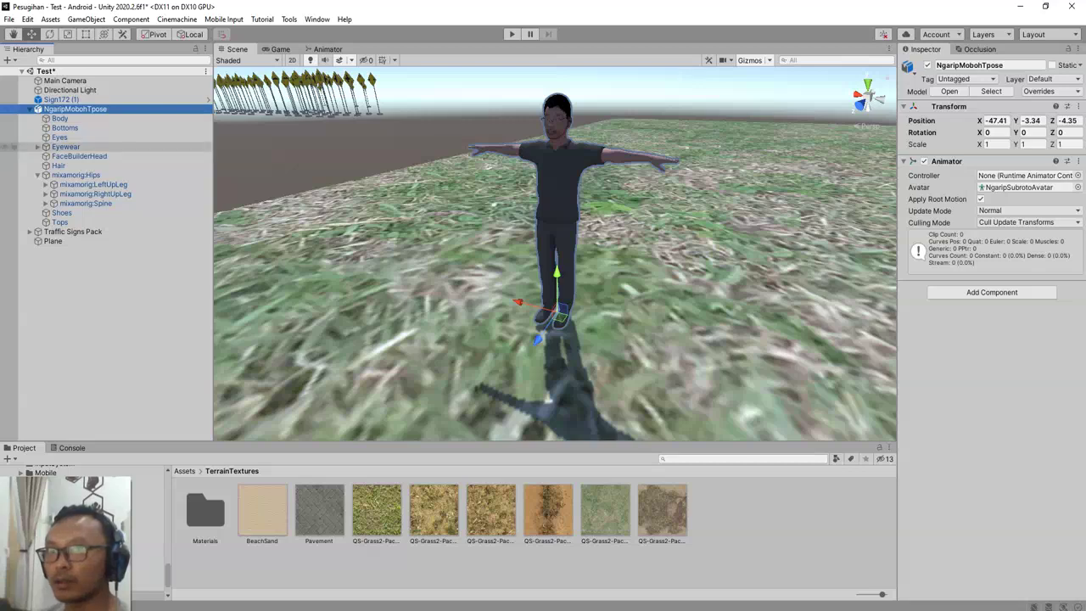
- Enter play mode and view the character standing on the plane in the Scene view
alt+drag(508, 238, 632, 240)
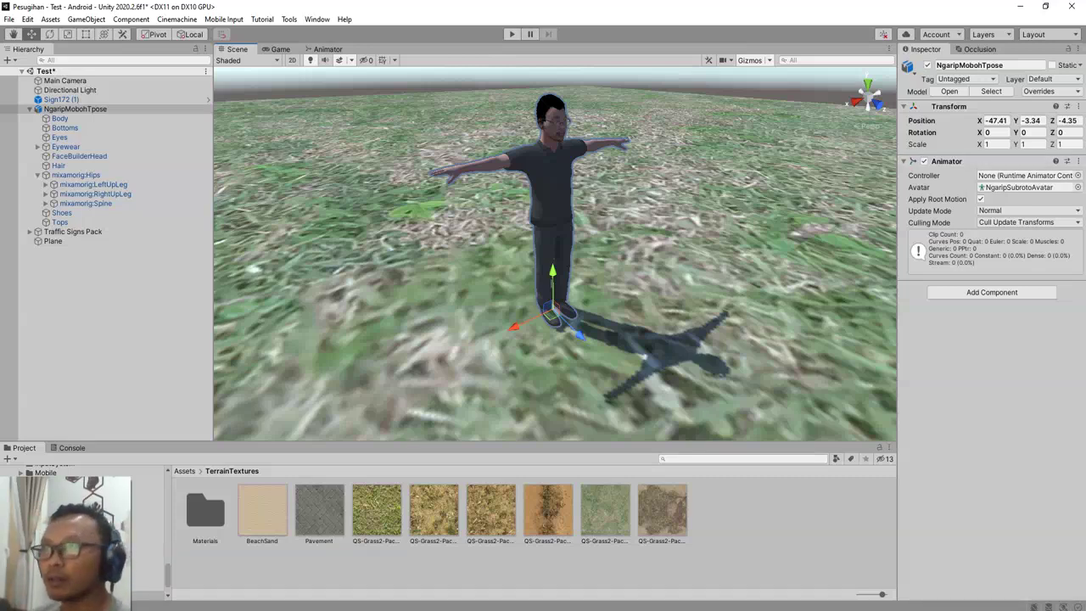
click(511, 34)
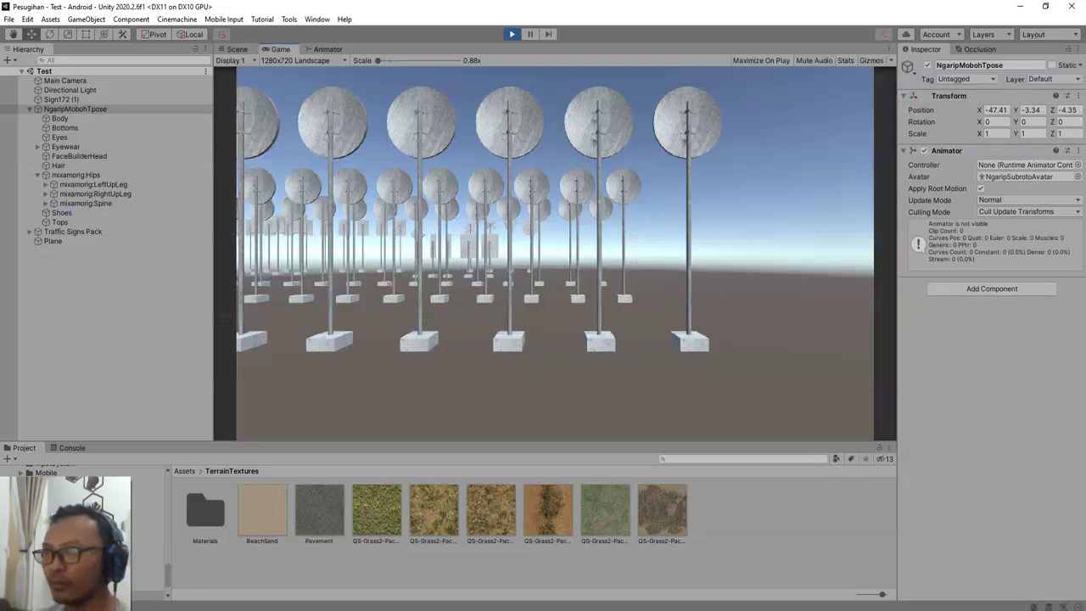
click(237, 50)
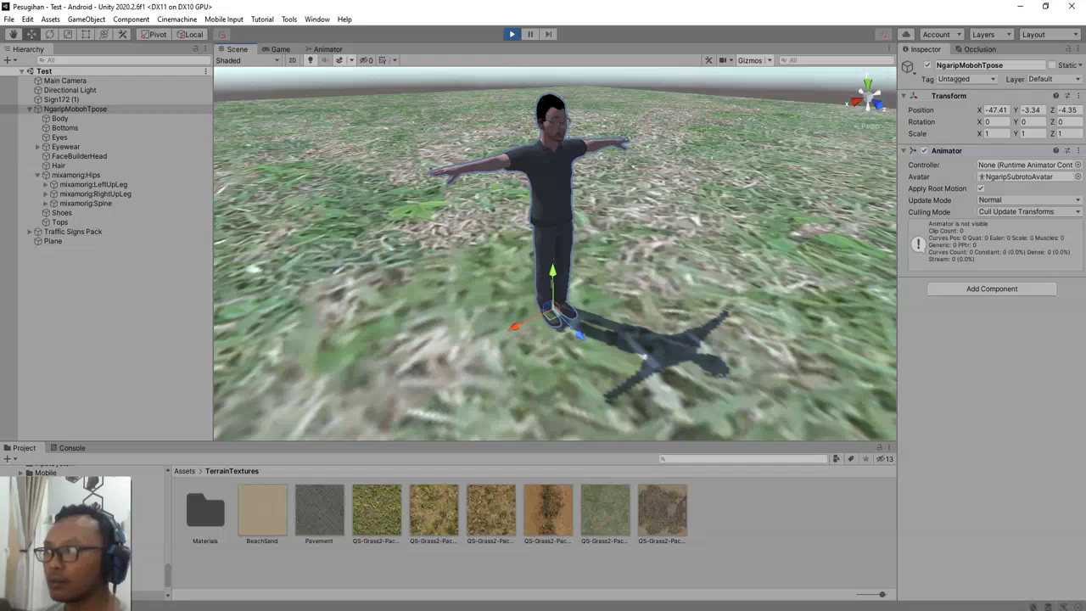
- Exit play mode and remove the Animator component from the NgaripMobohTpose root object
click(511, 34)
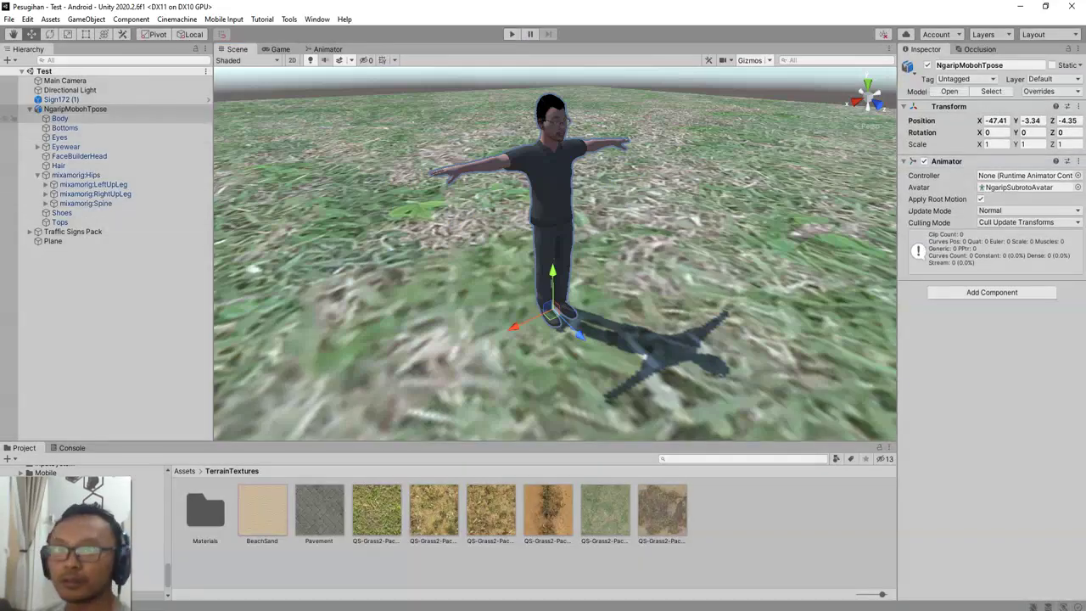
click(75, 108)
click(1077, 161)
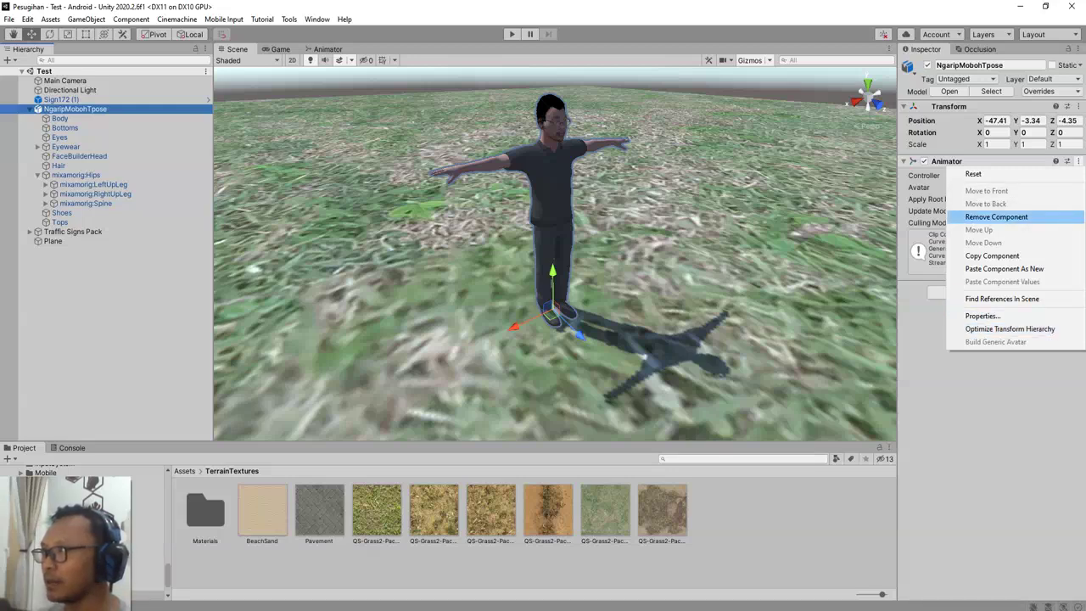
click(995, 217)
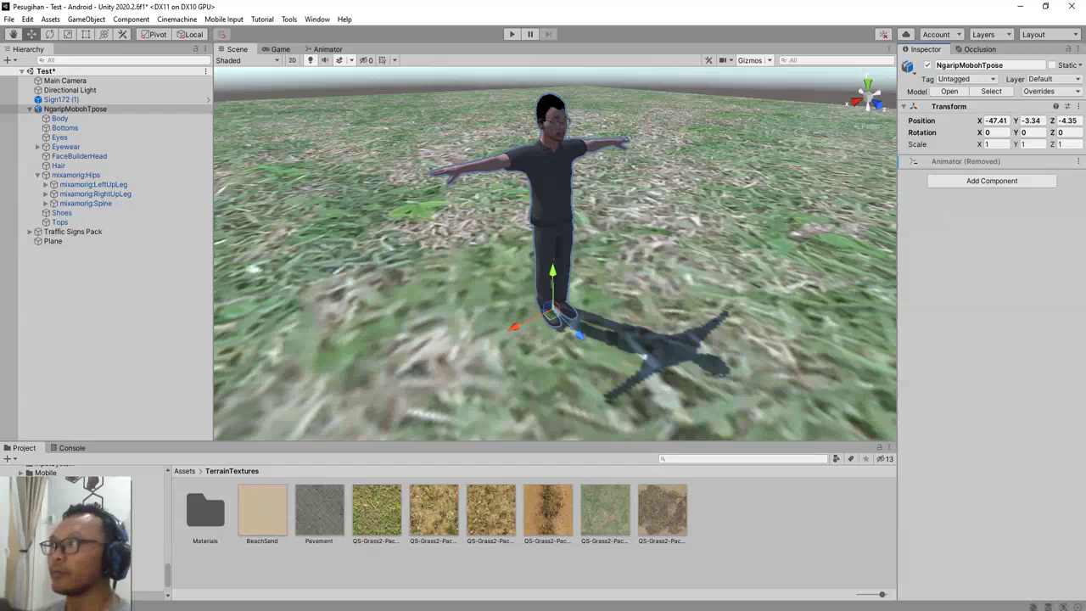
- Unpack the NgaripMobohTpose prefab instance completely
click(77, 108)
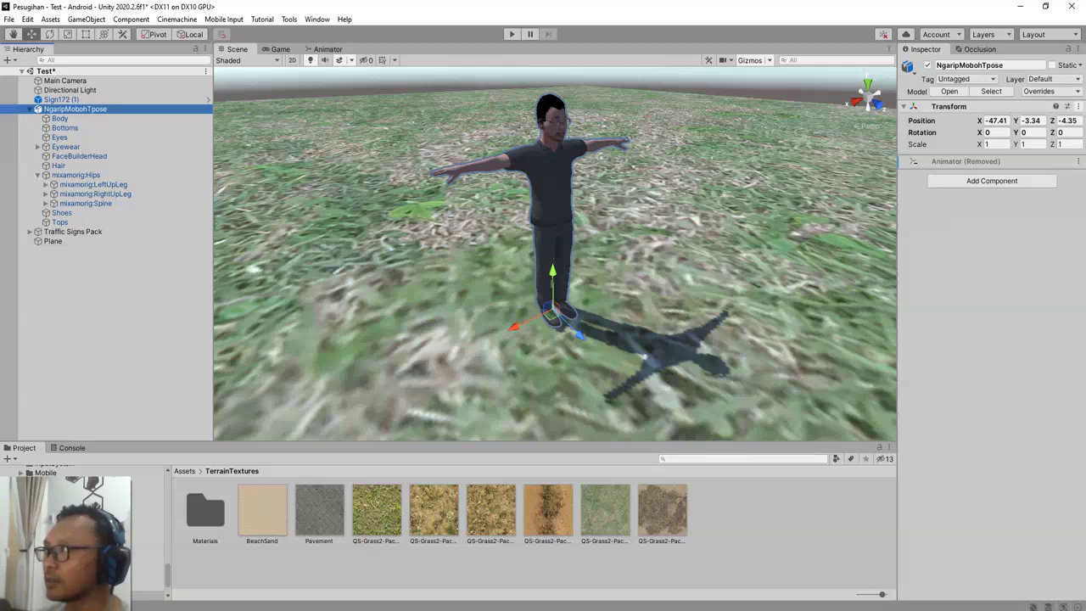
right_click(113, 111)
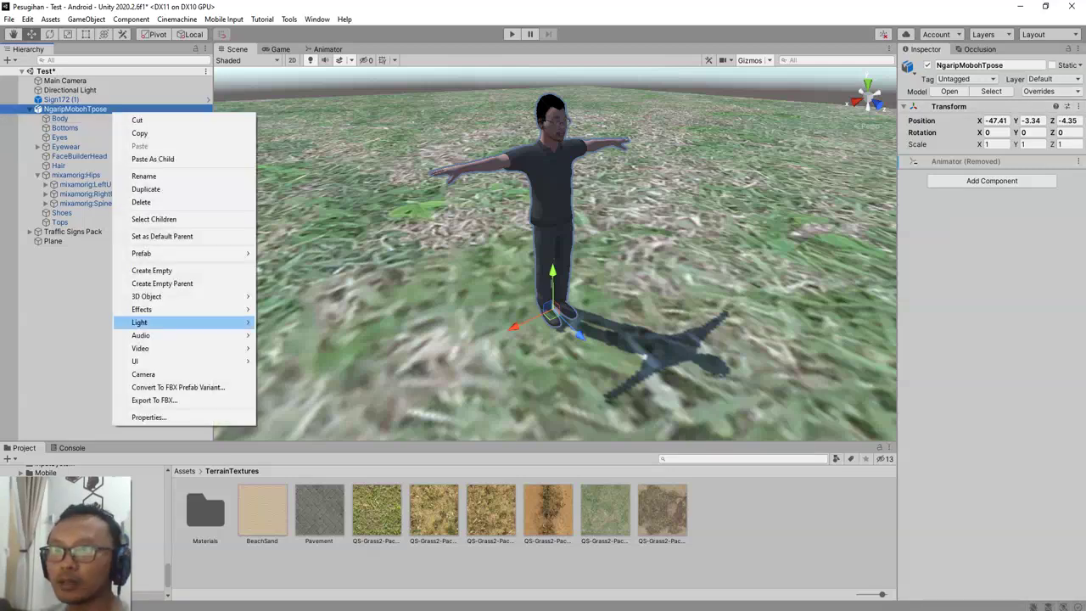
mouse_move(187, 253)
click(302, 305)
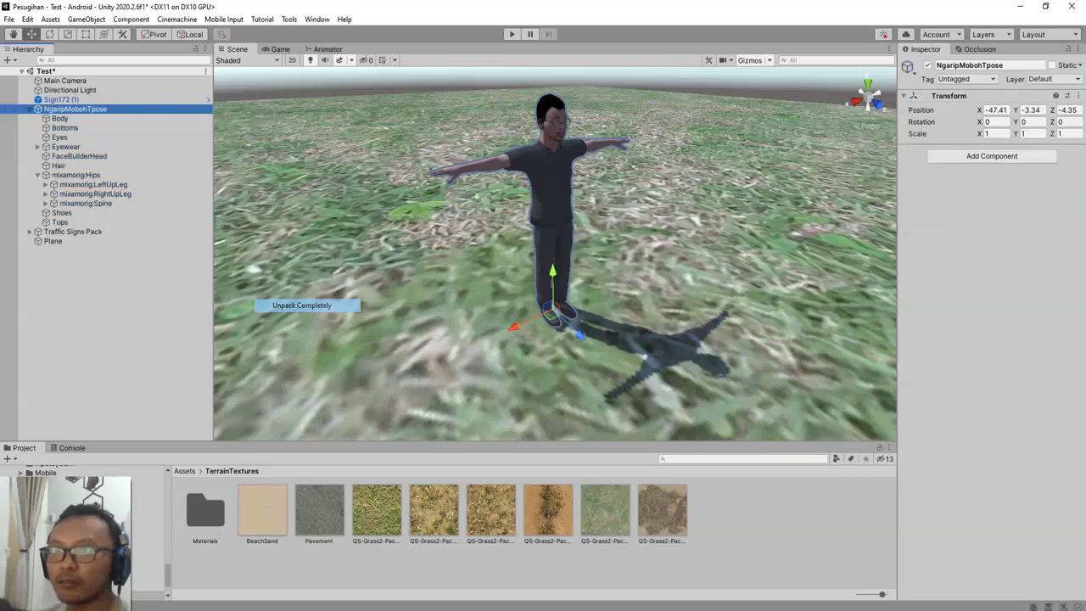
scroll(552, 255, down, 2)
scroll(551, 254, down, 1)
alt+drag(611, 246, 454, 286)
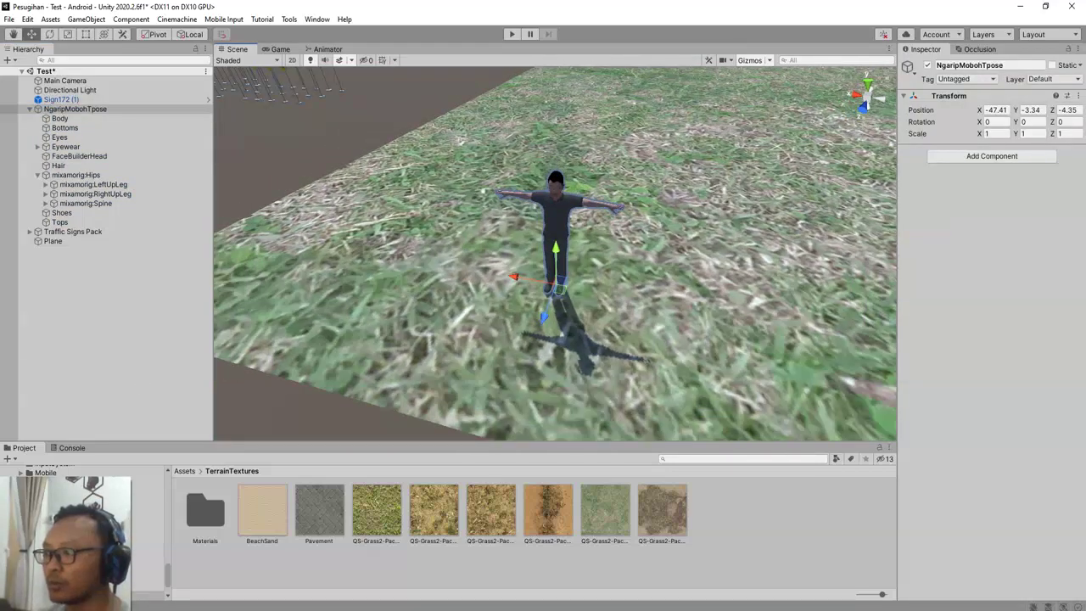
- Switch to Visual Studio and the browser to review the WalkPatrol code in WalkPatrol.cs and in the published article
mouse_move(948, 608)
click(948, 578)
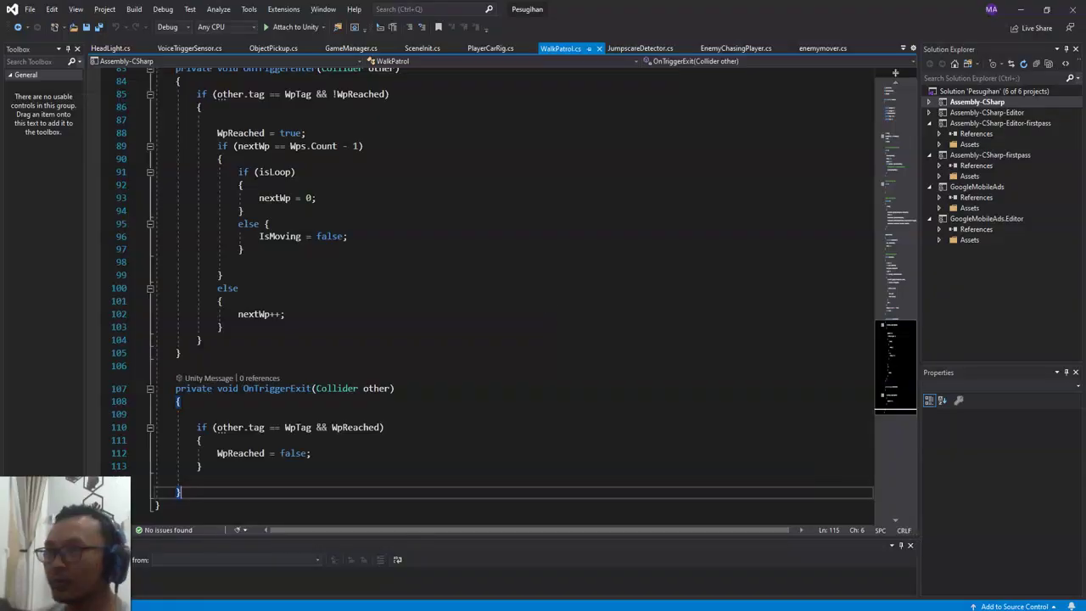
scroll(509, 280, up, 10)
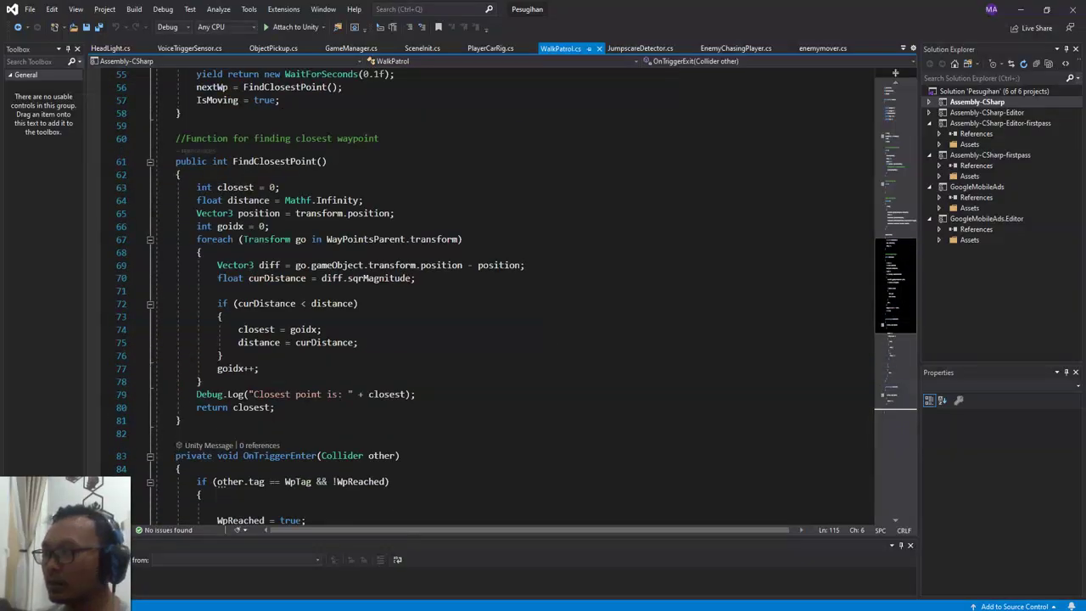
key(alt+Tab)
key(alt+Tab)
scroll(424, 297, up, 10)
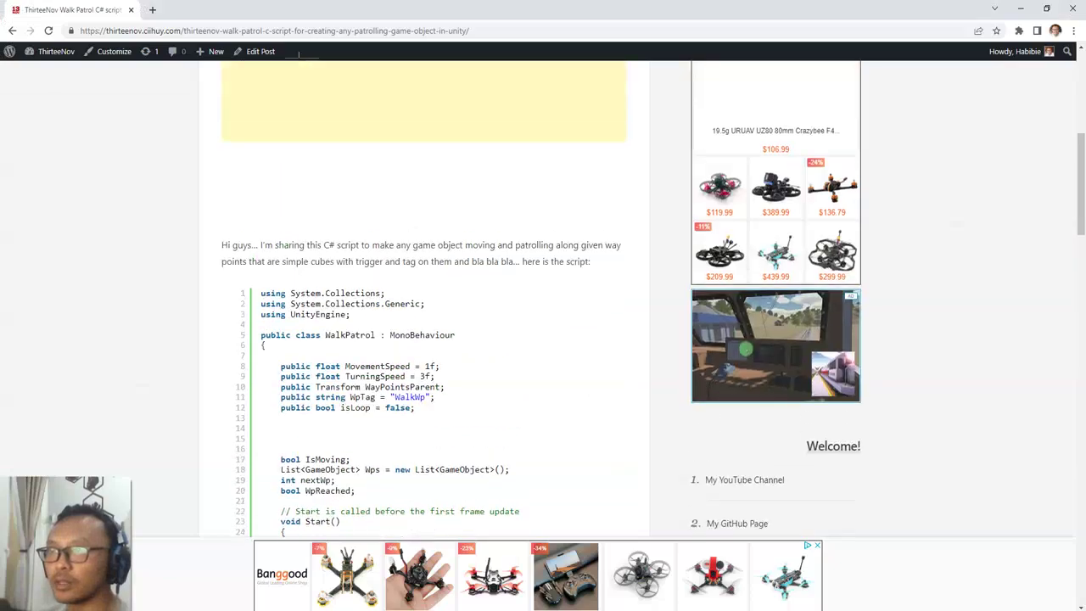
scroll(425, 297, down, 1)
scroll(424, 296, down, 5)
key(alt+Tab)
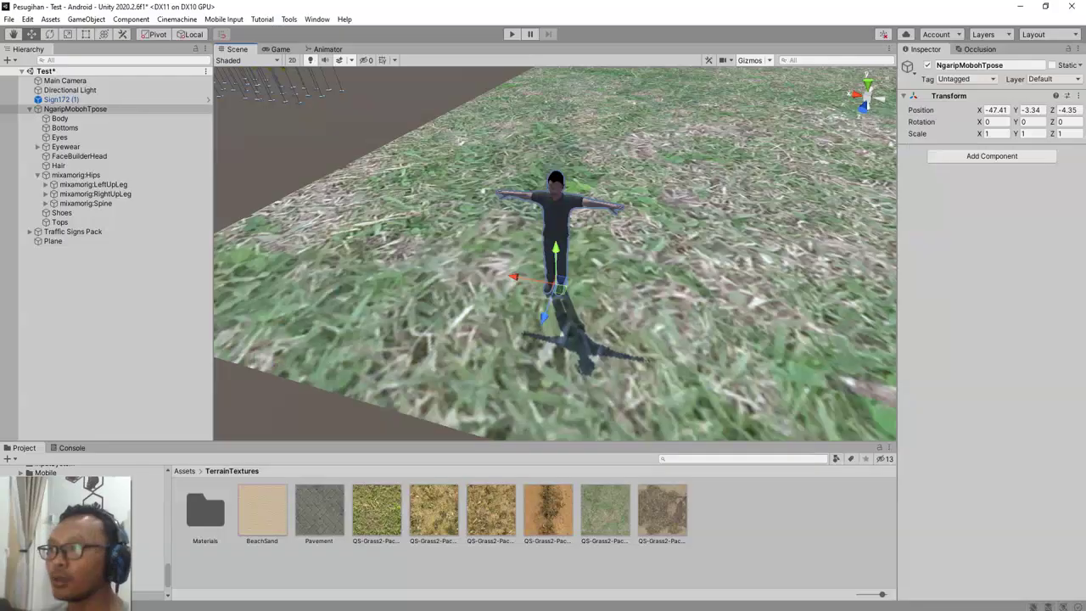
key(alt+Tab)
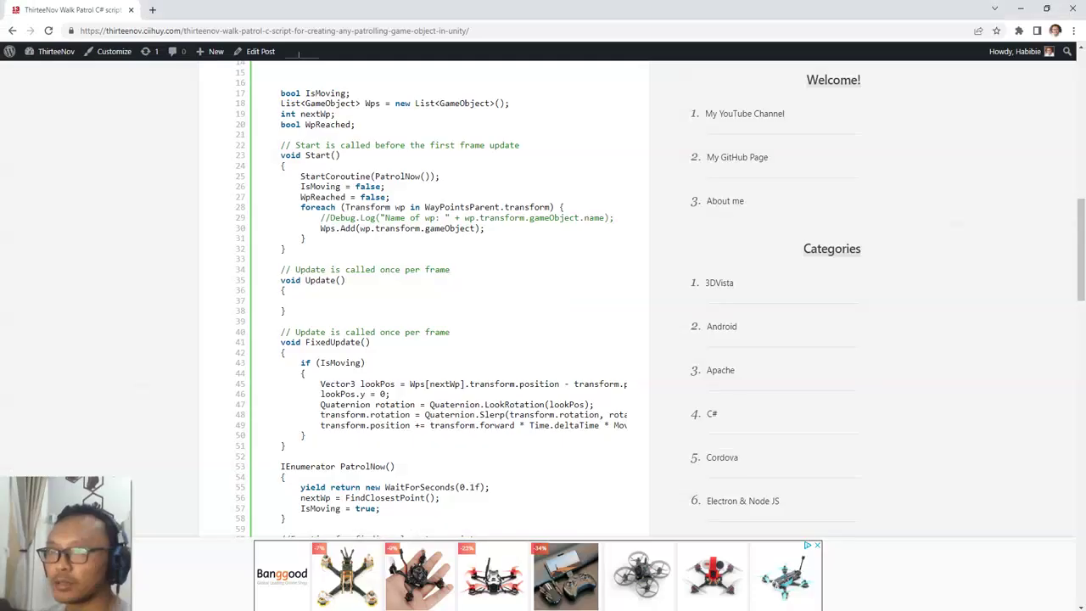
- Select the entire WalkPatrol script in the article, from the first using line through the closing brace on line 116
scroll(298, 53, up, 8)
drag(260, 398, 267, 451)
scroll(267, 451, down, 17)
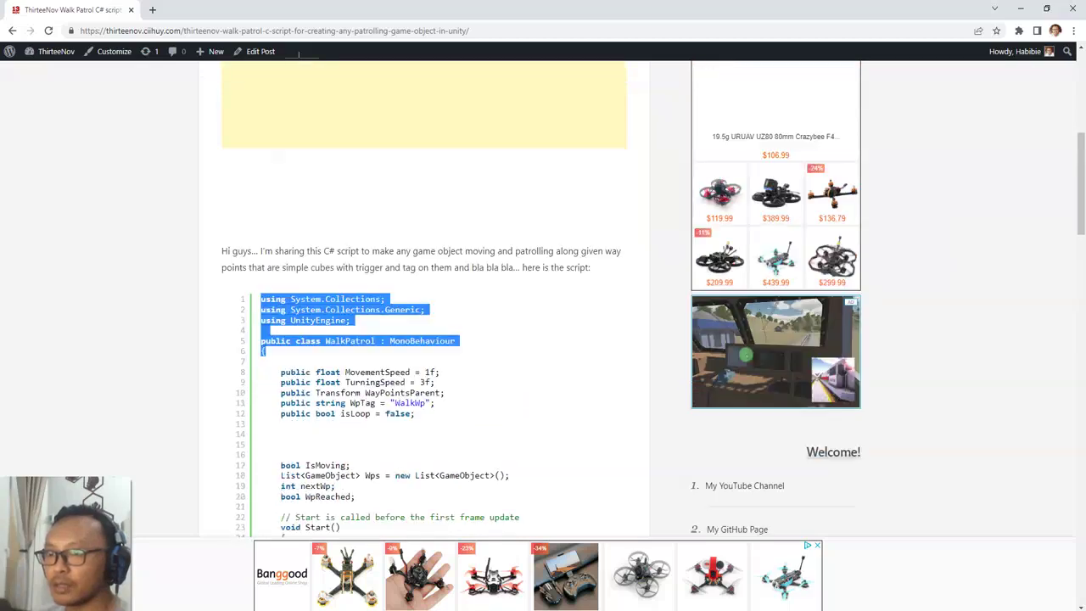
scroll(268, 356, down, 3)
shift+click(268, 354)
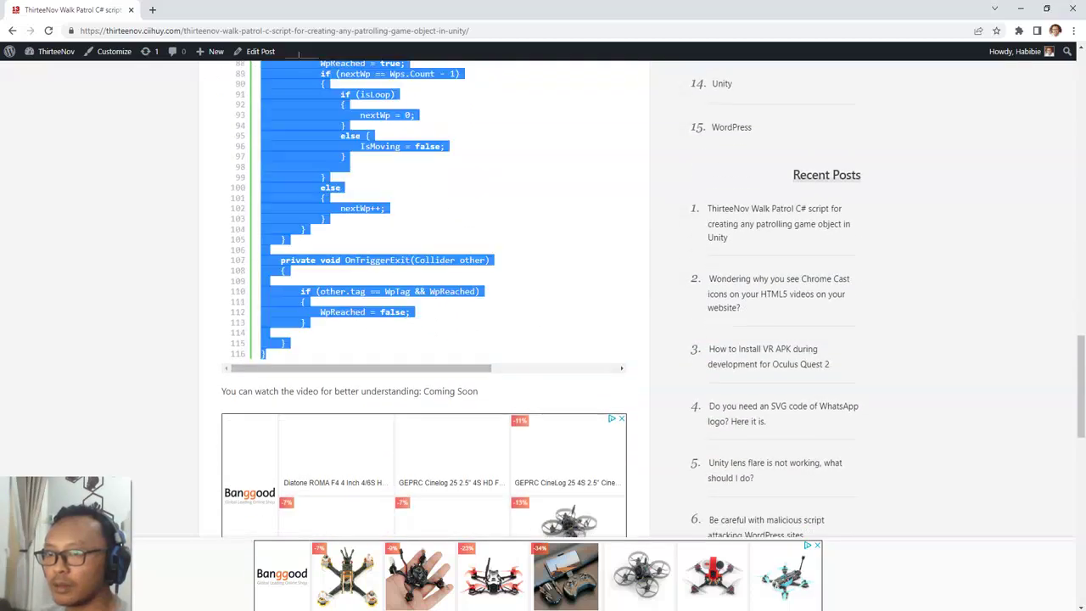
scroll(268, 354, up, 9)
scroll(298, 53, up, 4)
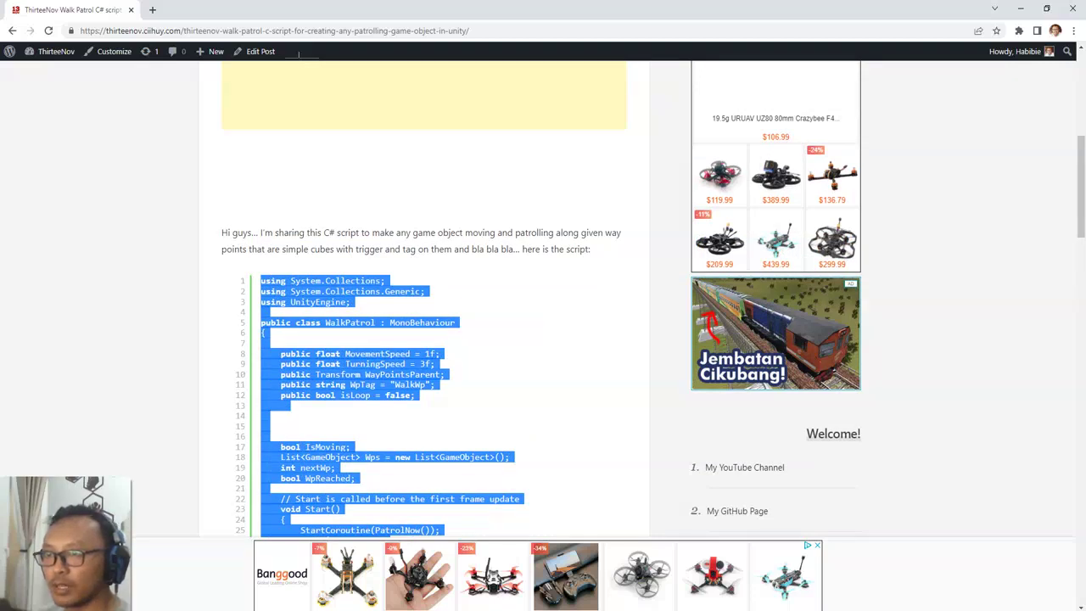
- Switch to Unity, open the Assets/Scripts folder and select the WalkPatrol script to inspect it
key(alt+Tab)
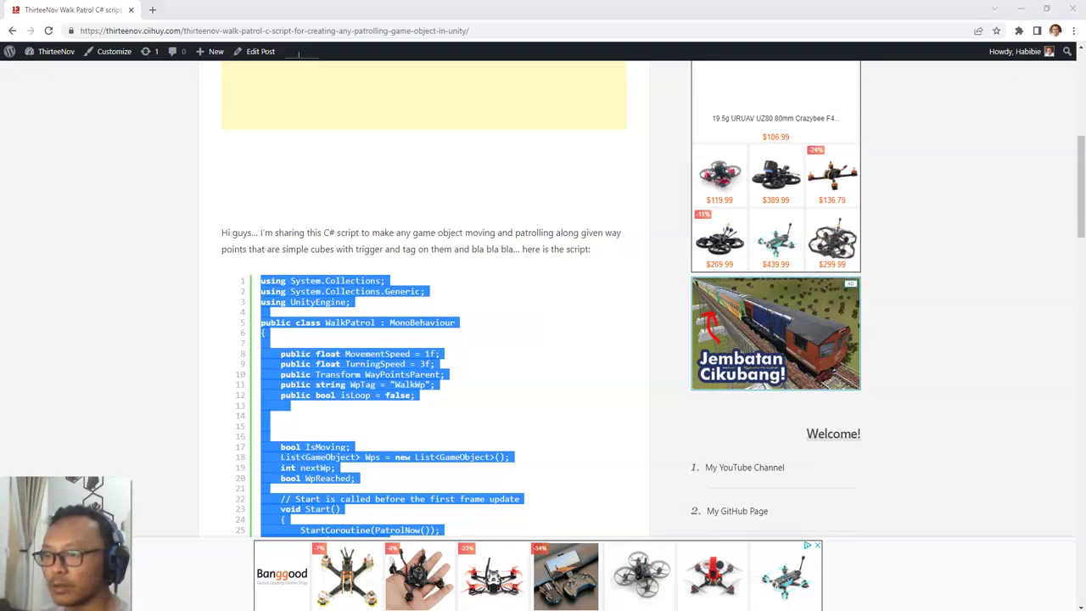
click(184, 470)
scroll(533, 533, down, 5)
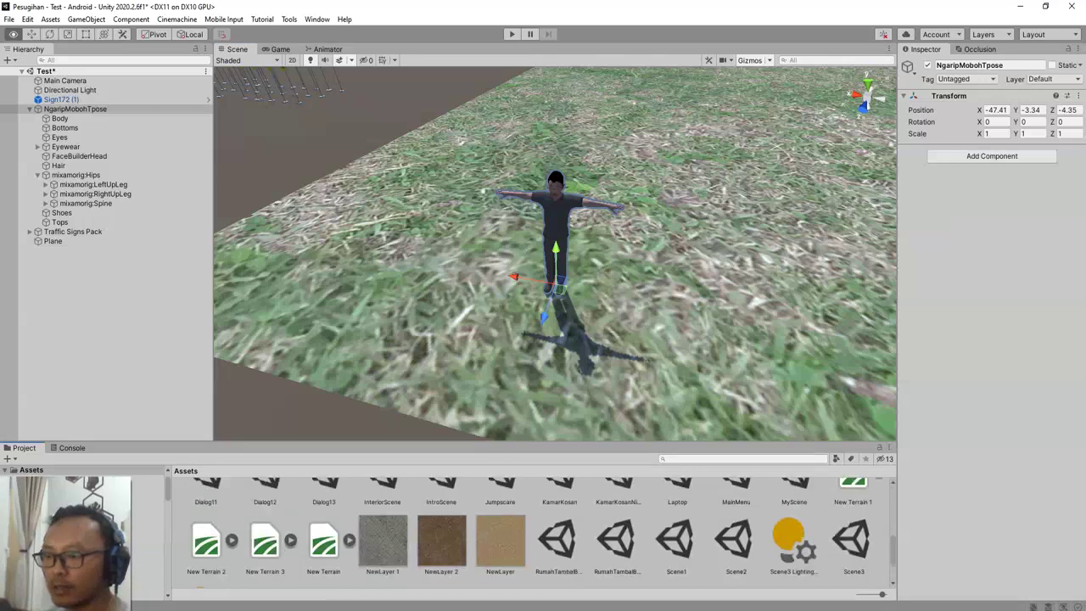
scroll(535, 526, up, 5)
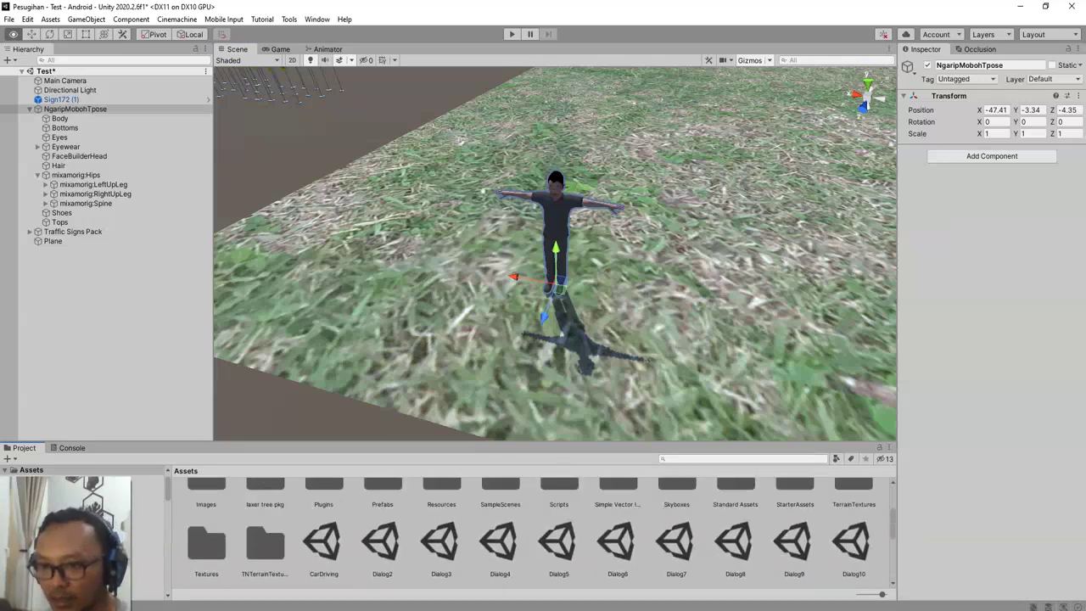
scroll(534, 526, up, 1)
double_click(559, 509)
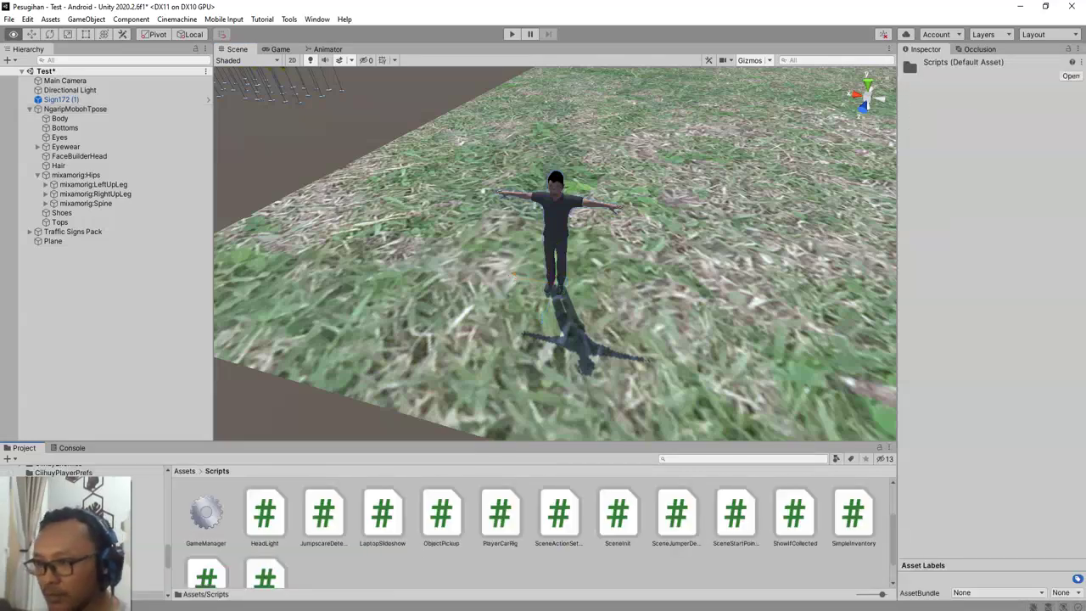
scroll(540, 533, down, 1)
click(265, 550)
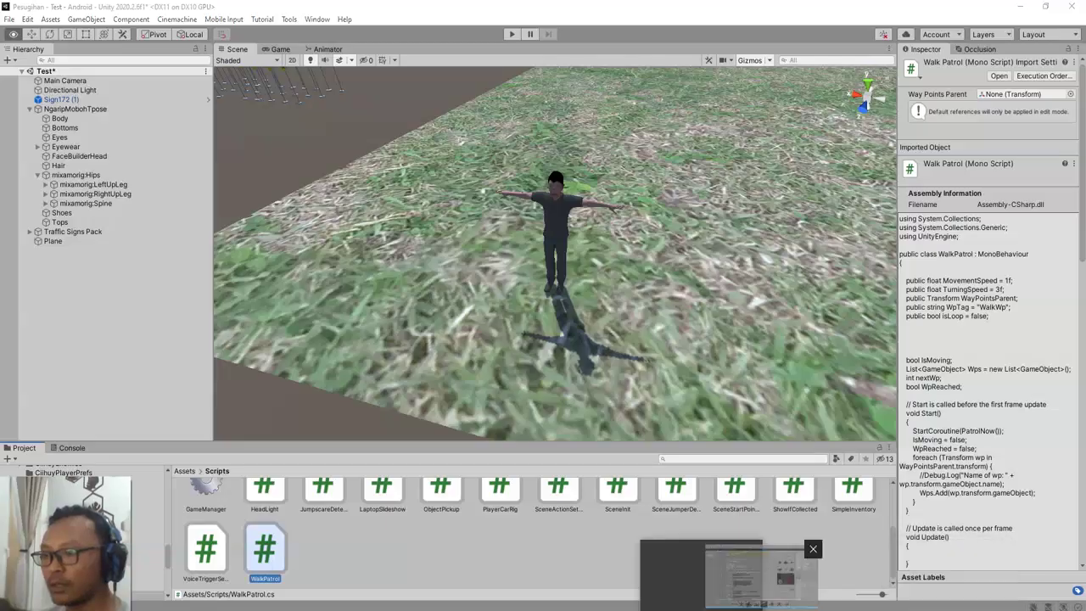
- Compare the WalkPatrol code in the browser article with WalkPatrol.cs in Visual Studio
click(731, 585)
key(alt+Tab)
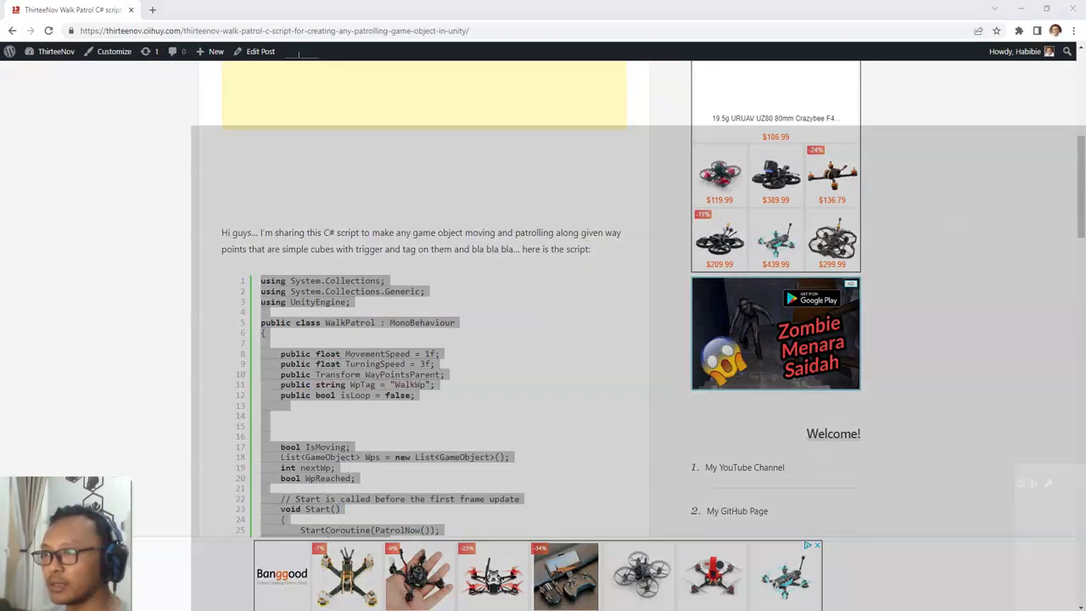
key(alt+Tab)
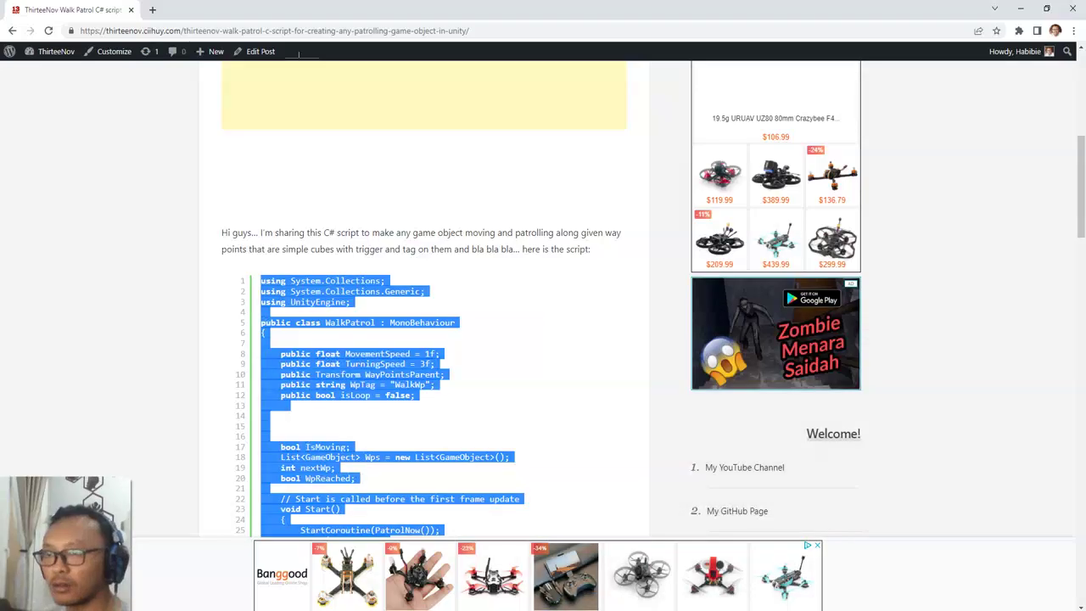
key(alt+Tab)
key(alt+Tab)
key(alt+Tab)
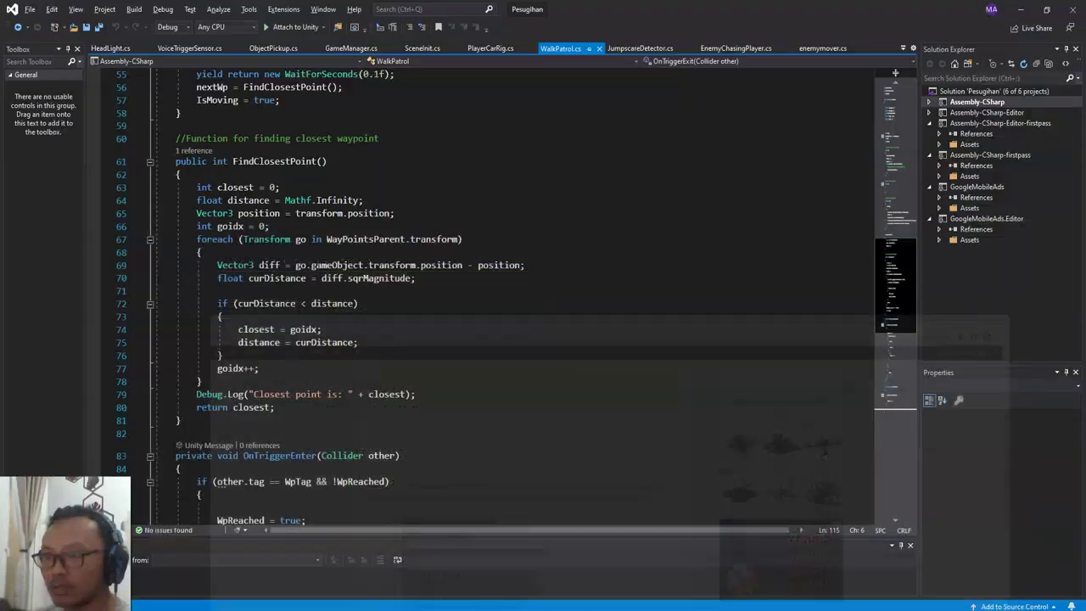
key(alt+Tab)
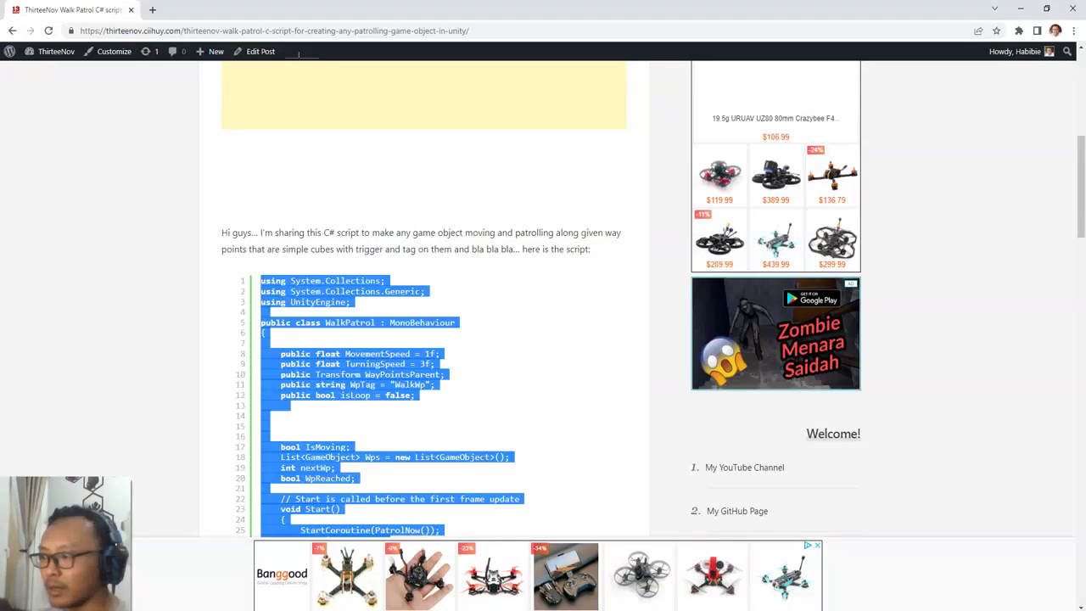
- Return to Unity and attach the WalkPatrol script to the NgaripMobohTpose root object
key(alt+Tab)
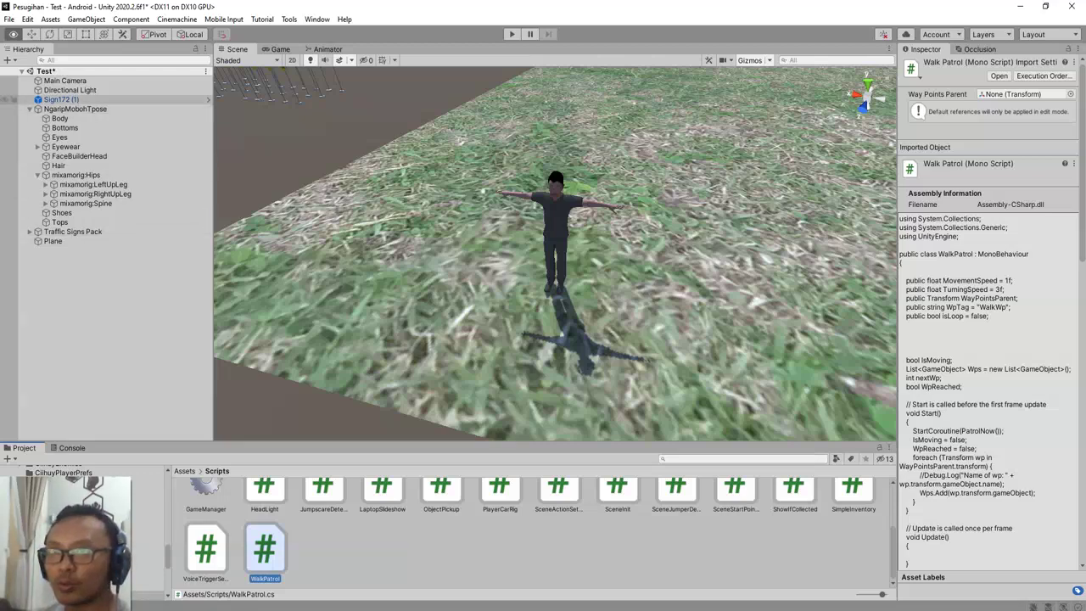
click(62, 100)
click(75, 110)
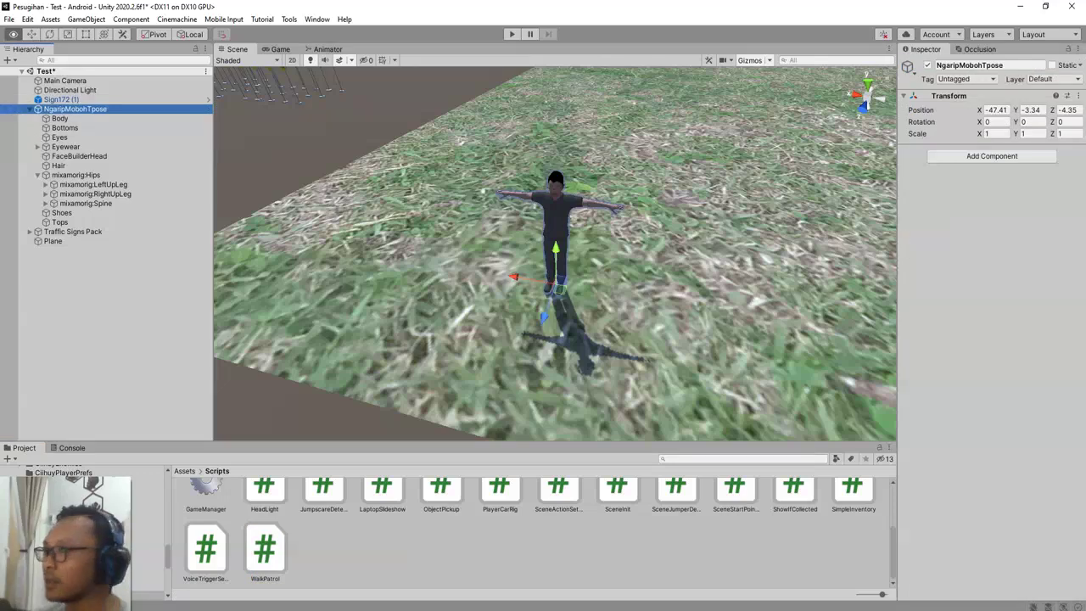
alt+drag(475, 254, 604, 238)
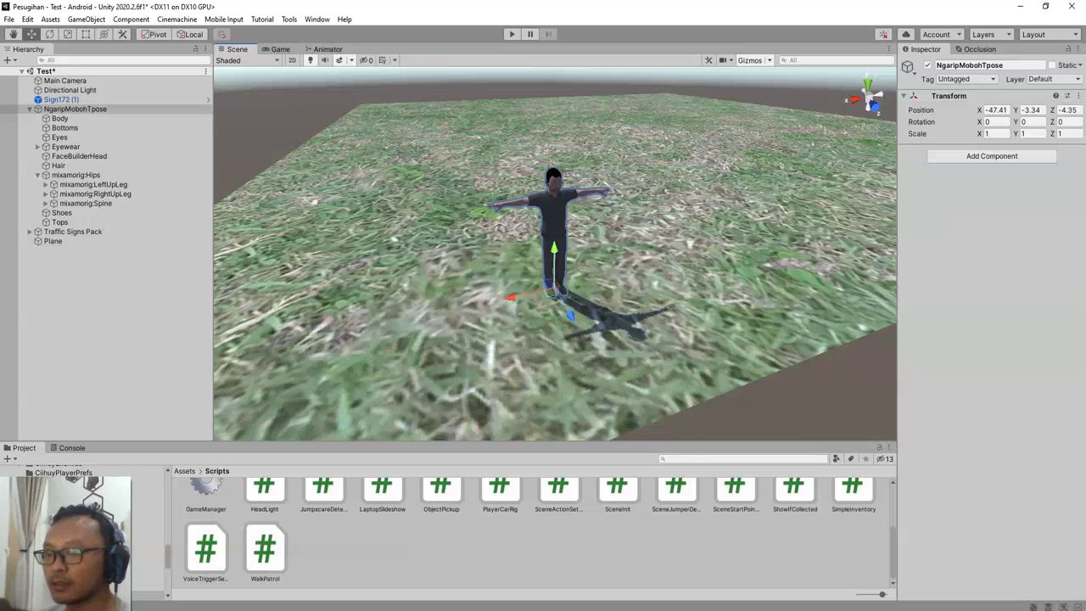
drag(265, 549, 988, 170)
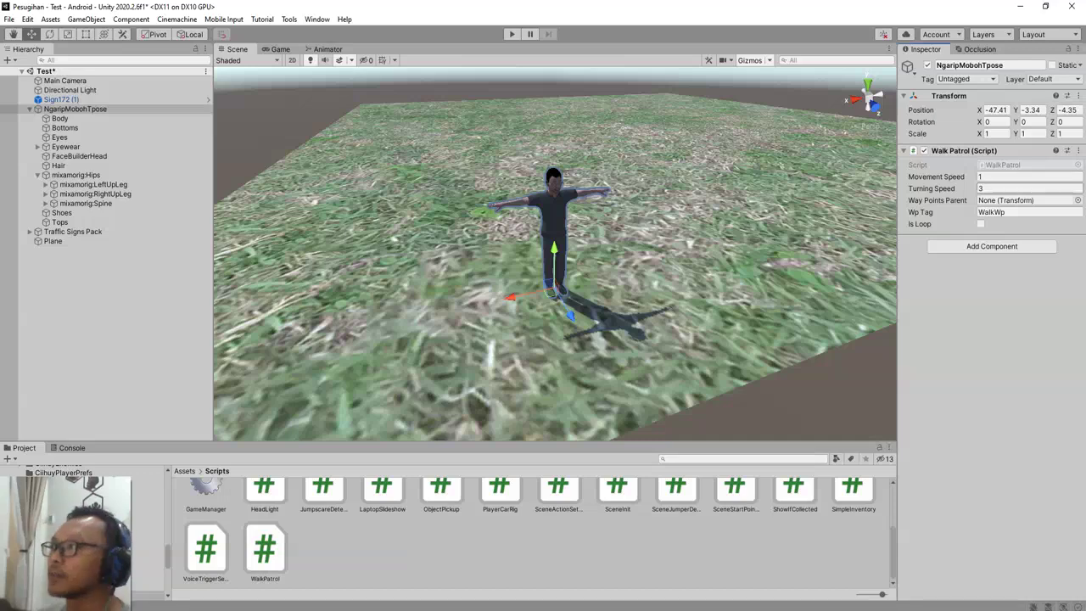
- Add a Capsule Collider to NgaripMobohTpose and stretch its upper end above the head, to a height of about 5.46
click(991, 246)
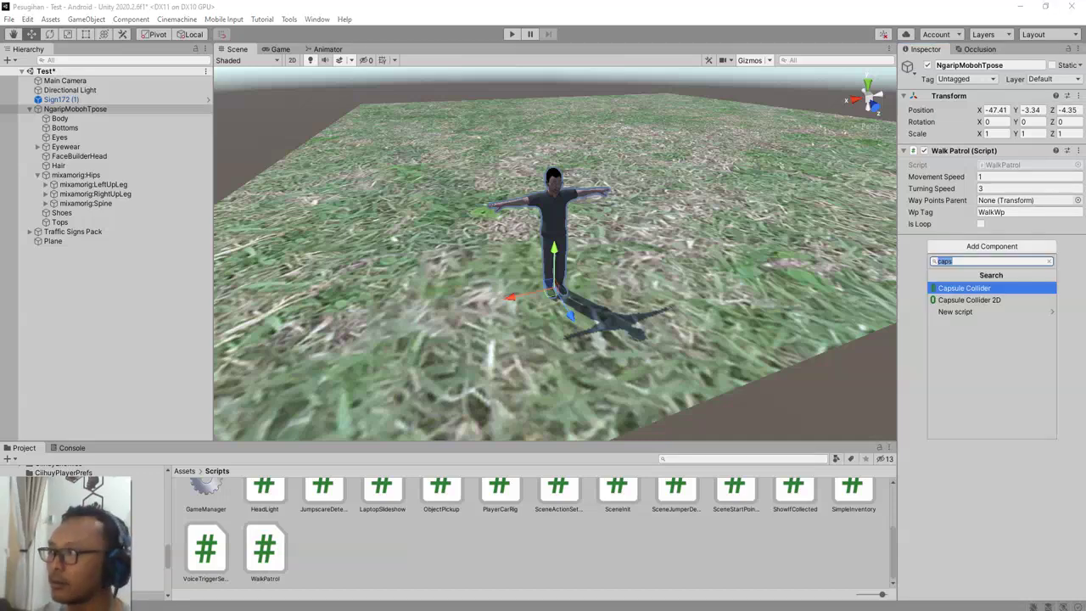
key(Return)
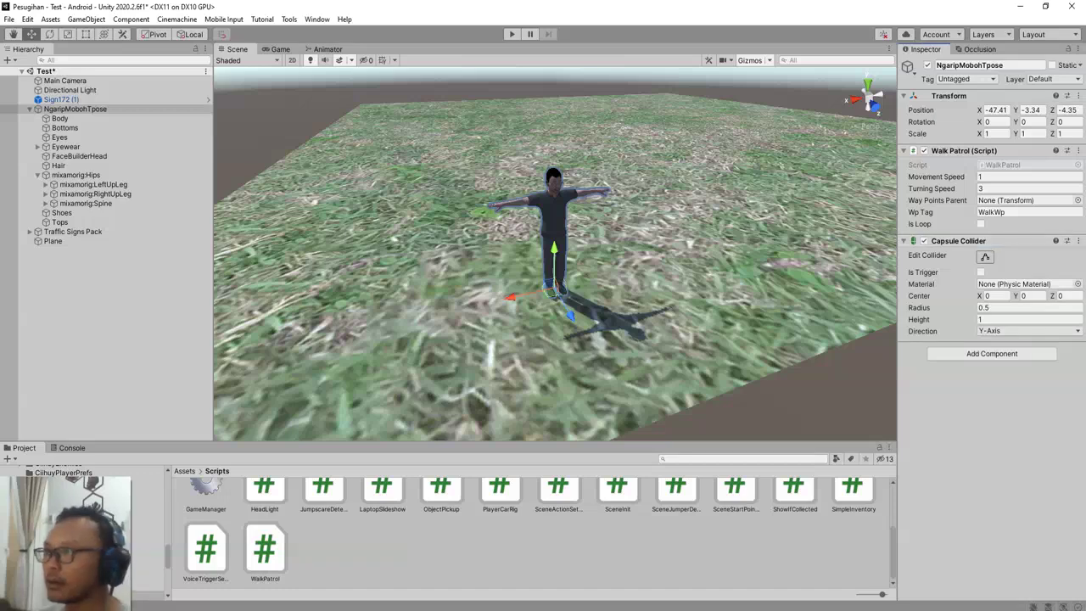
click(984, 256)
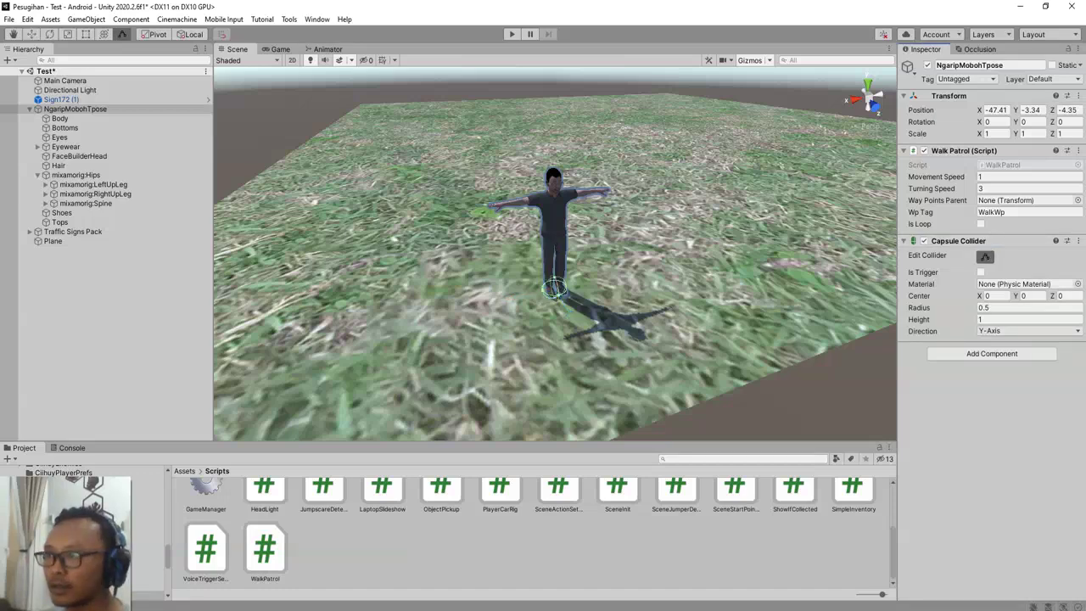
drag(554, 278, 513, 97)
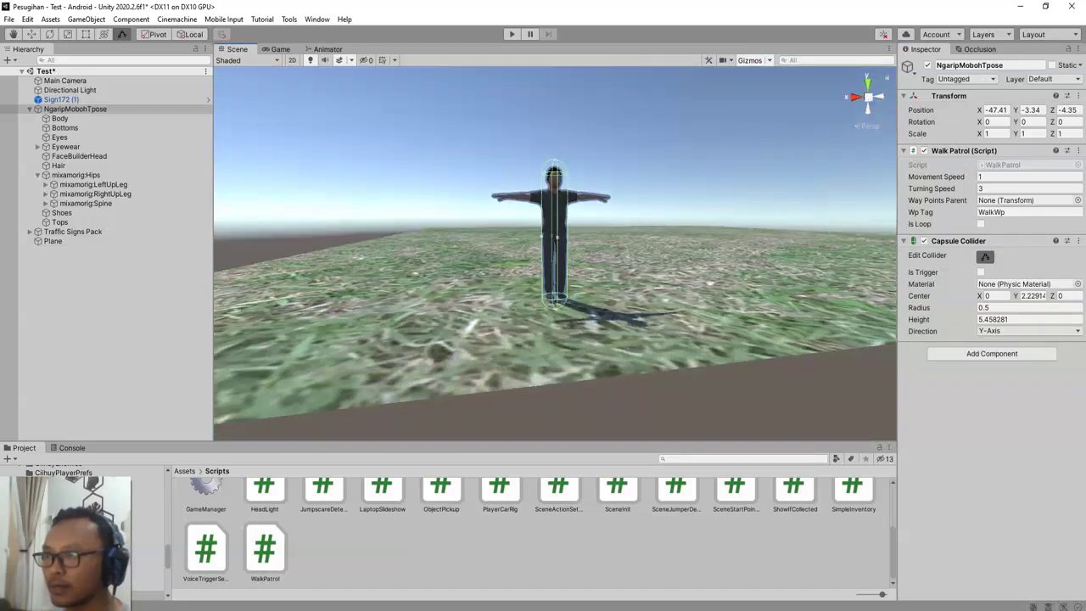
- Raise the capsule collider's lower end to the ankles, giving height about 4.97 and center Y about 2.47, and save the scene
scroll(555, 255, up, 5)
drag(556, 403, 553, 383)
alt+drag(585, 340, 543, 262)
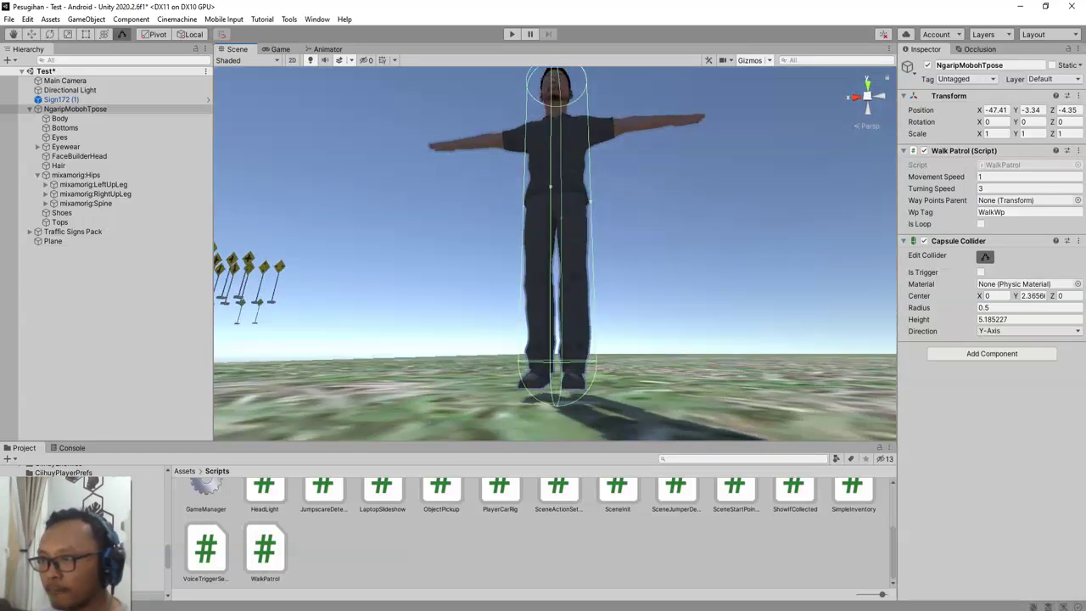
drag(556, 404, 636, 462)
key(ctrl+s)
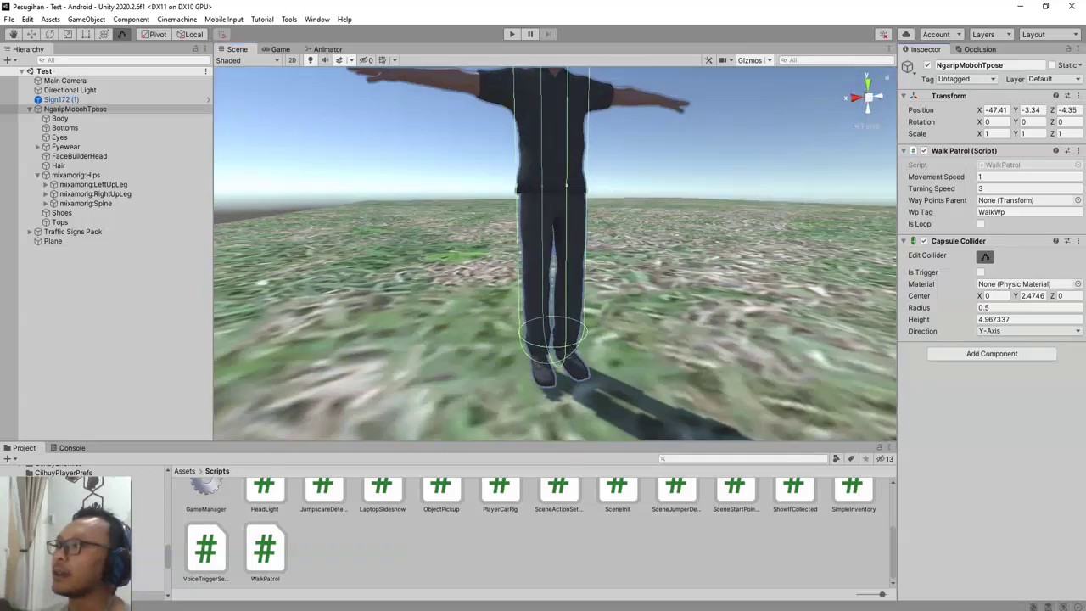
- Add a Rigidbody to NgaripMobohTpose, freeze its rotation on X, Y and Z, and save the scene
click(991, 353)
text(rigid)
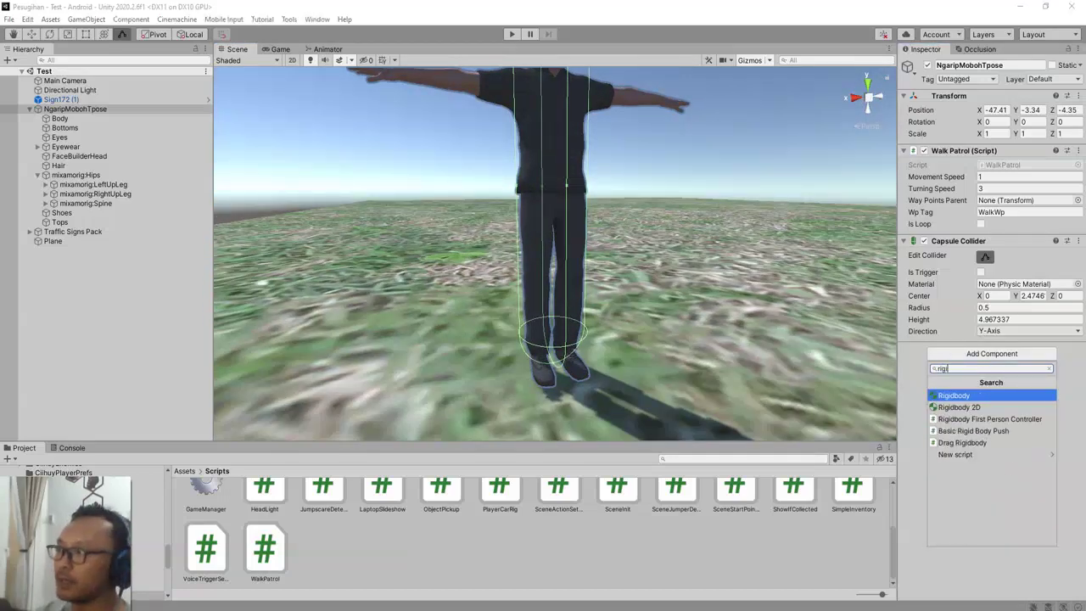
key(Return)
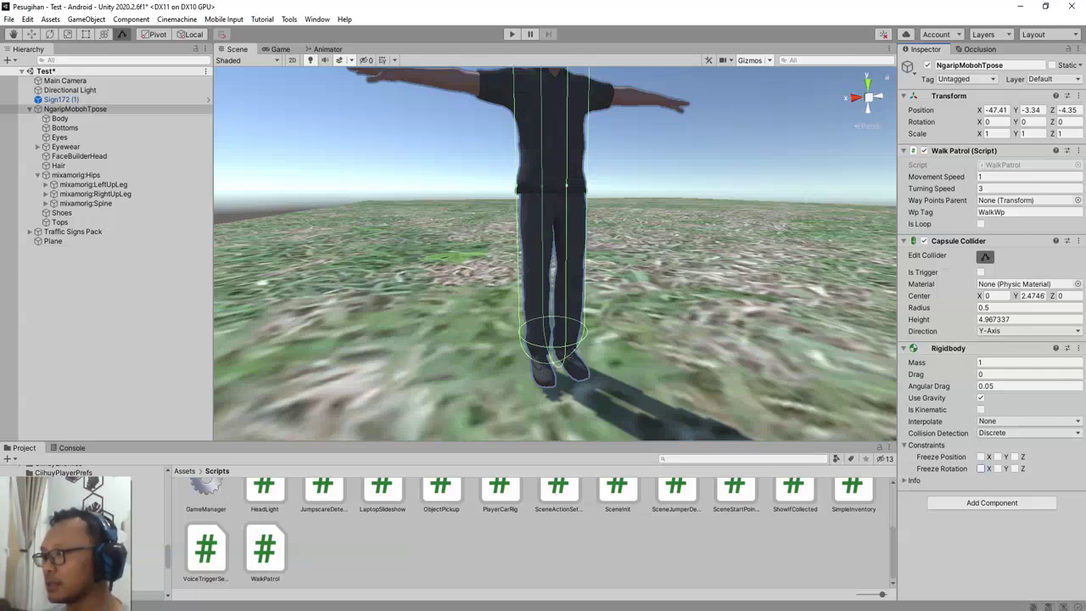
click(981, 468)
click(998, 468)
click(1014, 468)
scroll(555, 254, down, 6)
alt+drag(611, 255, 484, 254)
key(ctrl+s)
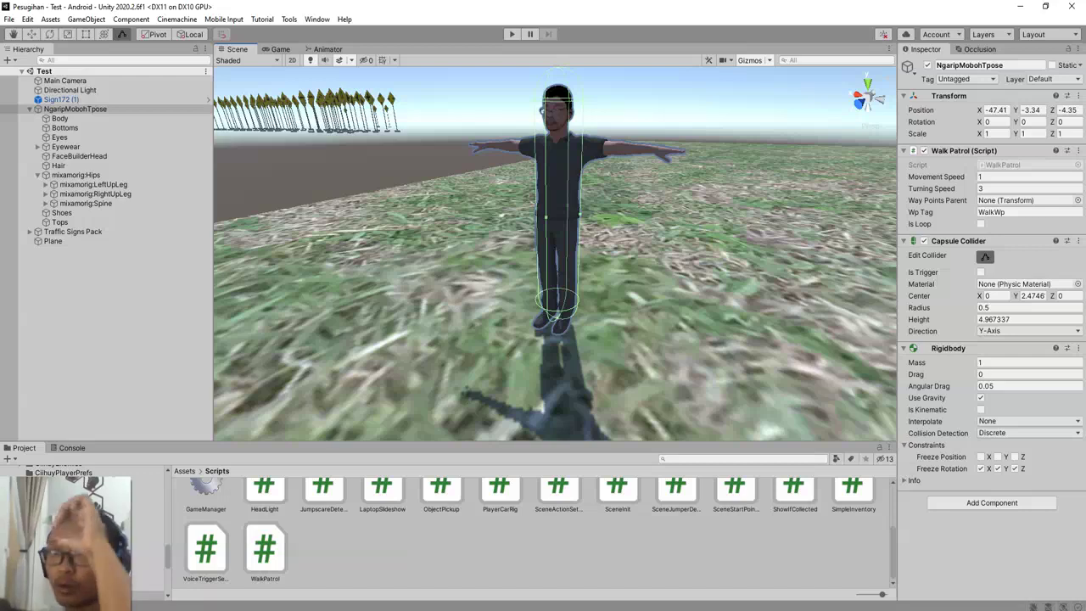
- Create an empty GameObject at the scene root and add a cube as its child
right_click(92, 302)
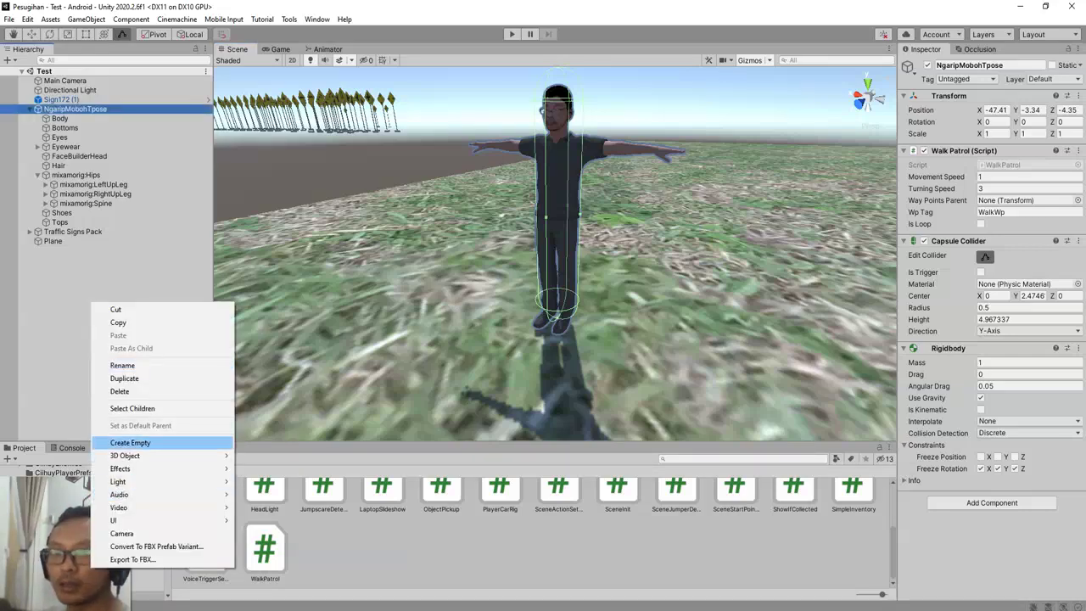
click(130, 442)
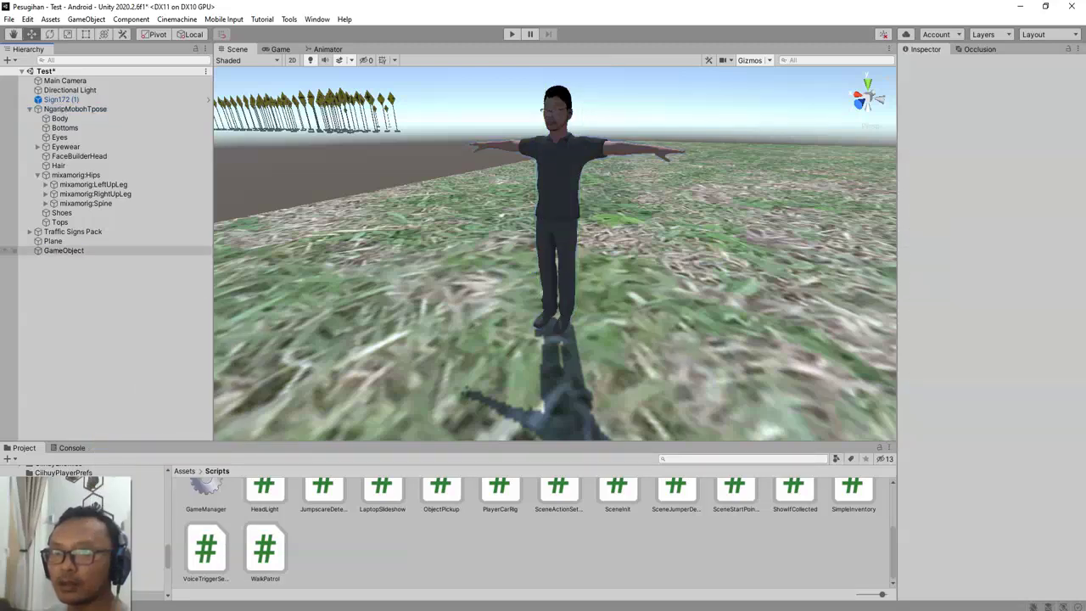
right_click(68, 251)
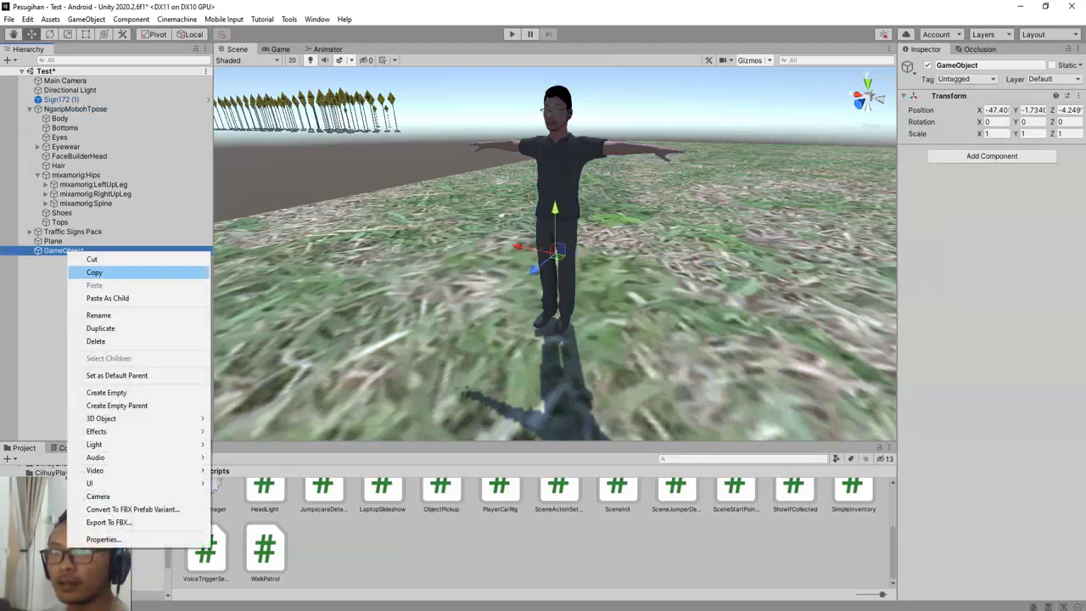
mouse_move(127, 418)
click(235, 418)
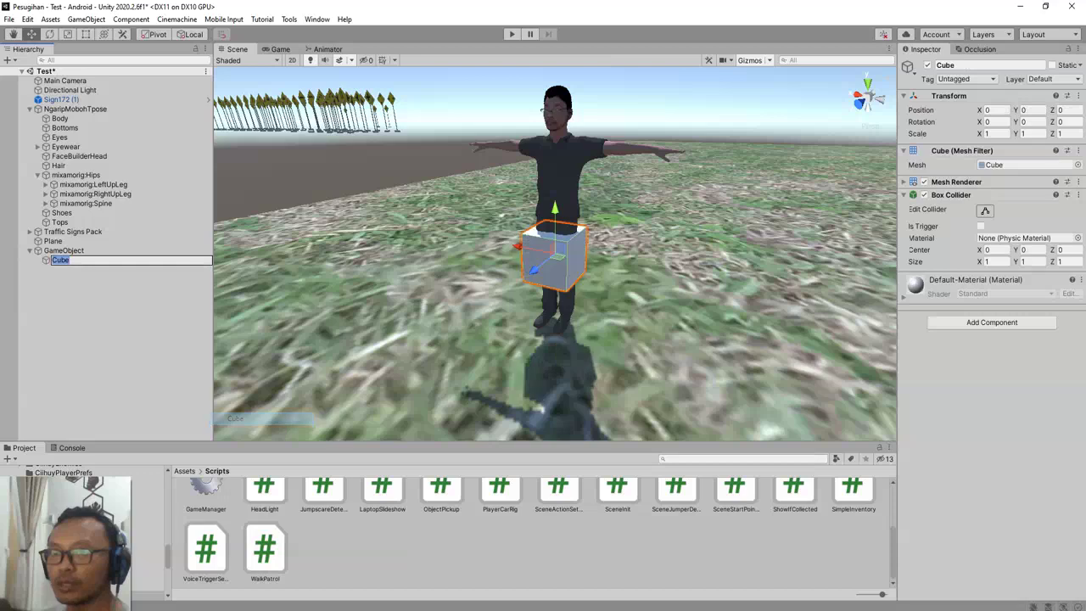
- Move the cube onto the ground beside the character, at about X -4.34, Y -1.3, Z 0.4, make its collider a trigger, and save
drag(555, 208, 555, 268)
drag(557, 317, 794, 387)
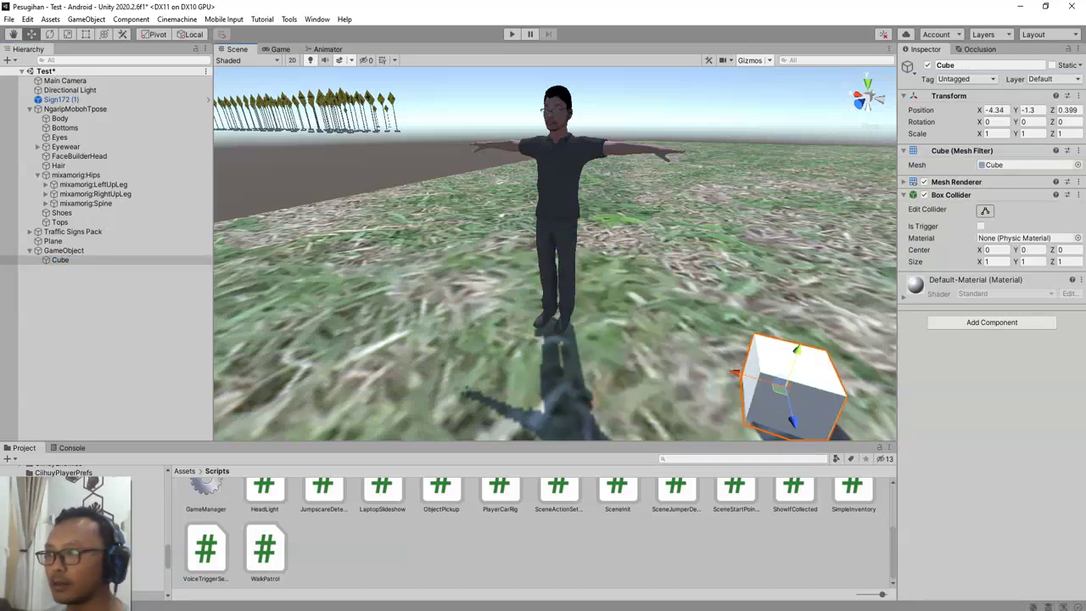
scroll(793, 387, down, 2)
middle_drag(794, 387, 517, 330)
scroll(517, 331, down, 3)
alt+drag(517, 330, 494, 370)
key(ctrl+s)
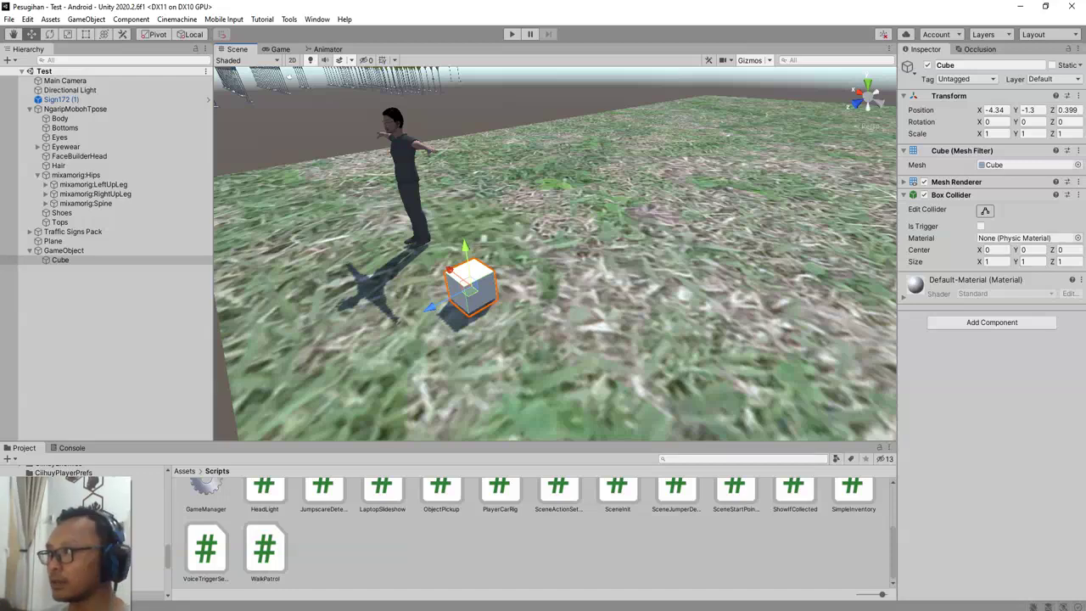
click(981, 225)
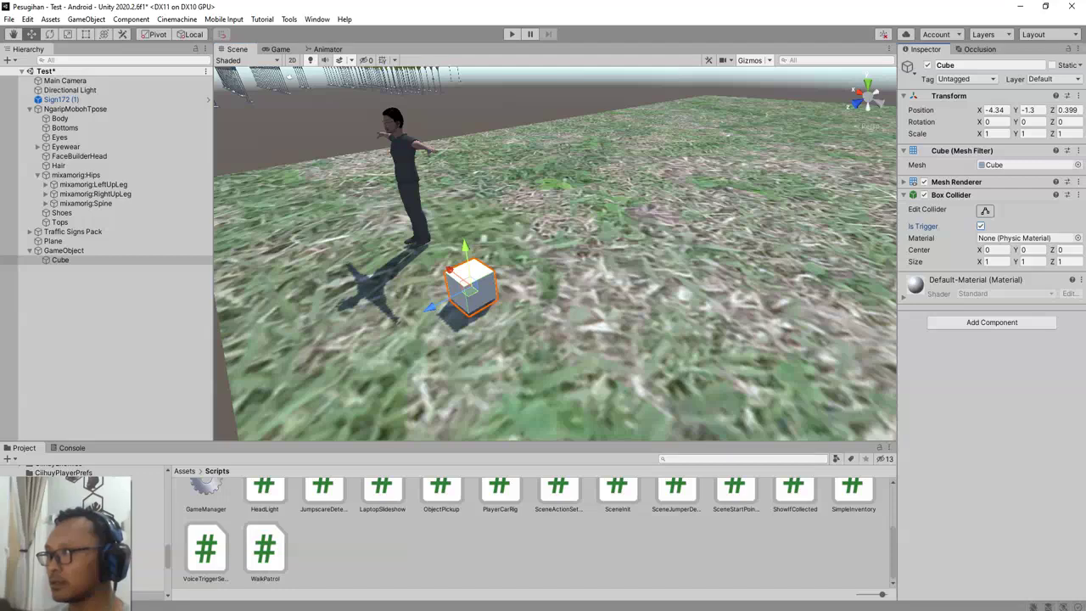
key(ctrl+s)
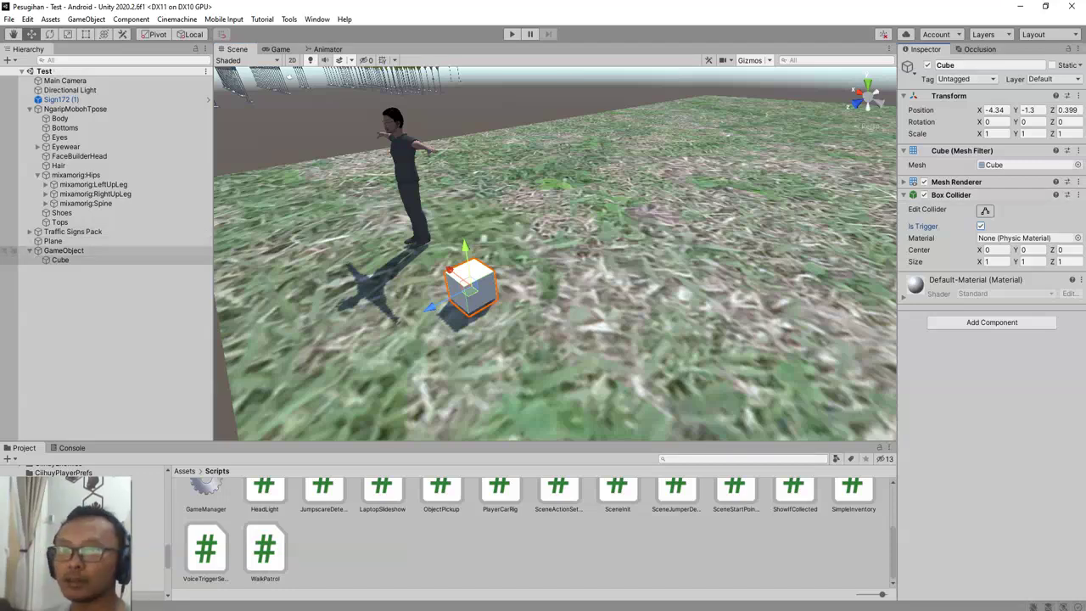
- Try WalkWp2 as the Wp Tag in NgaripMobohTpose's WalkPatrol script and undo the edit
click(64, 250)
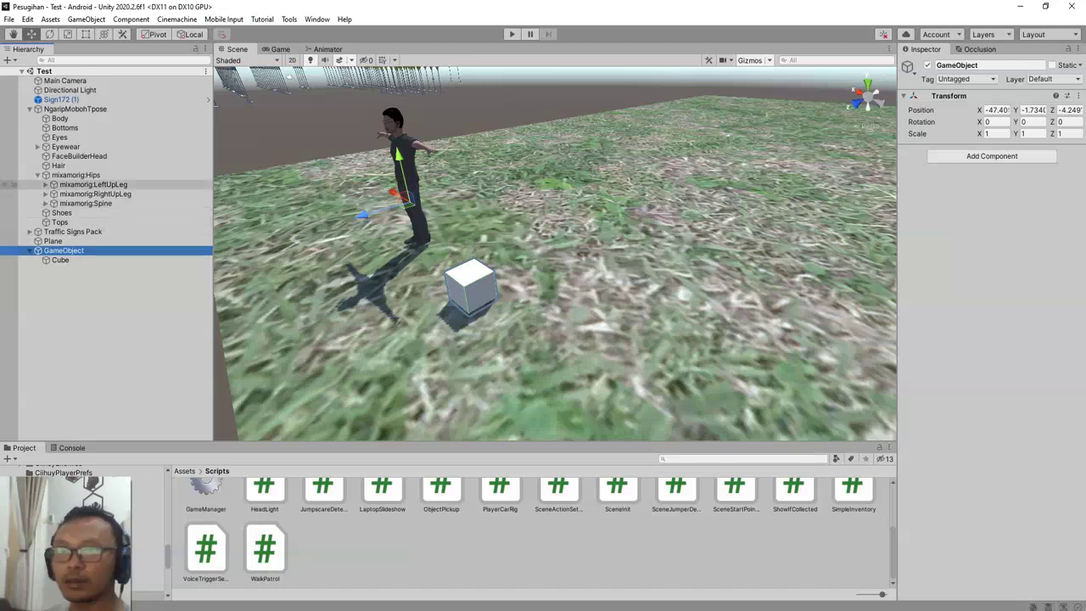
click(76, 110)
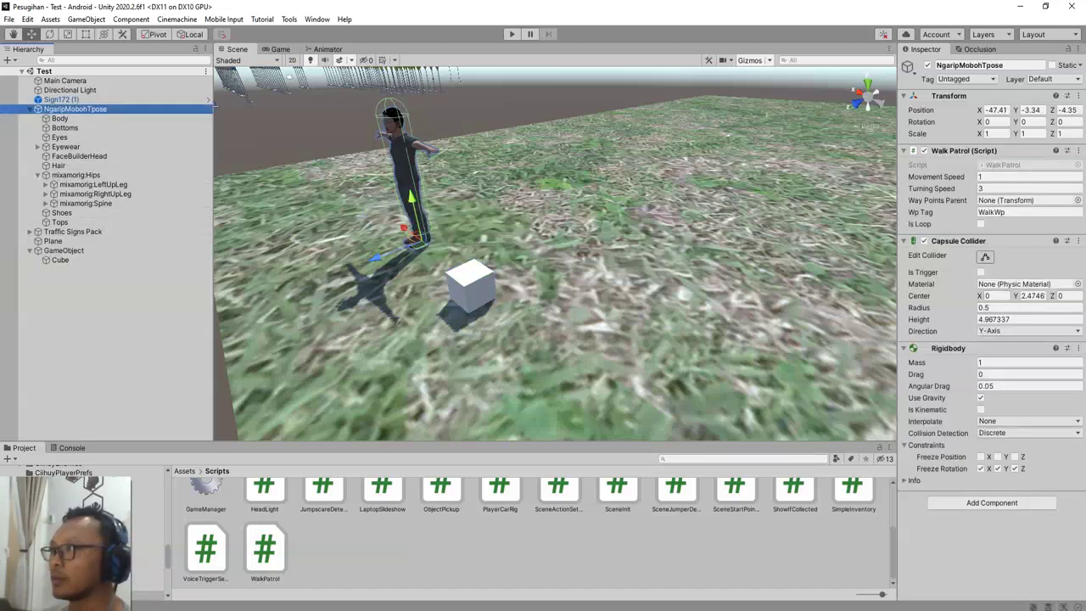
click(1023, 212)
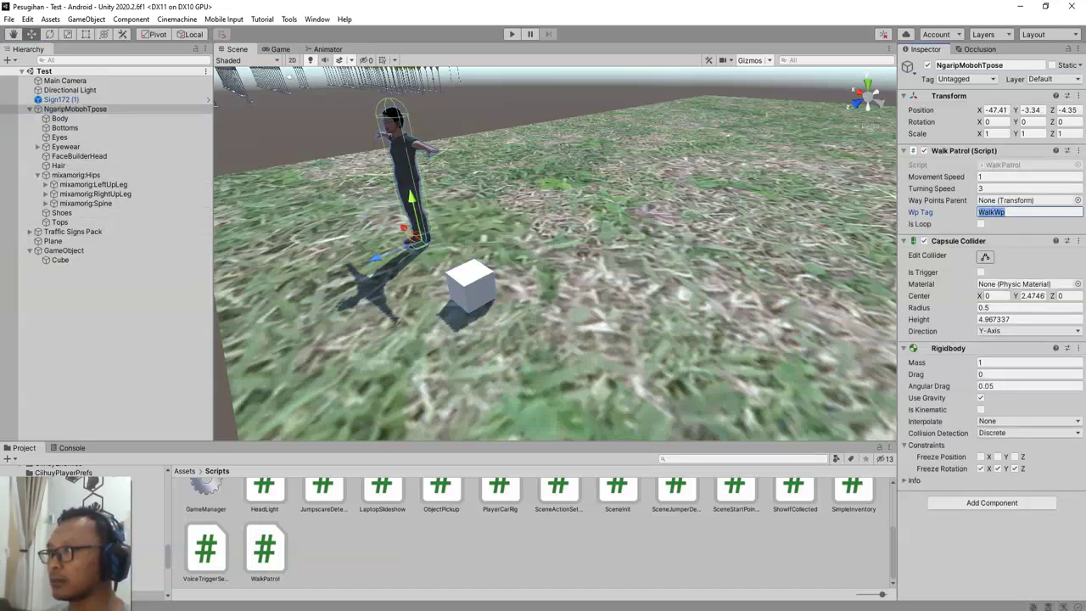
click(995, 212)
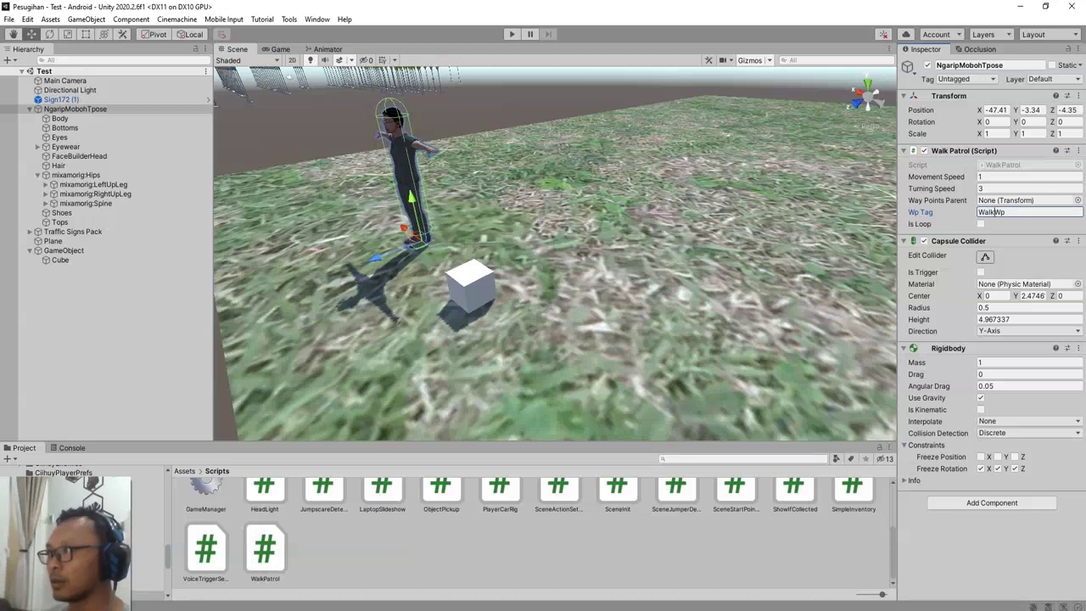
double_click(996, 212)
click(1007, 212)
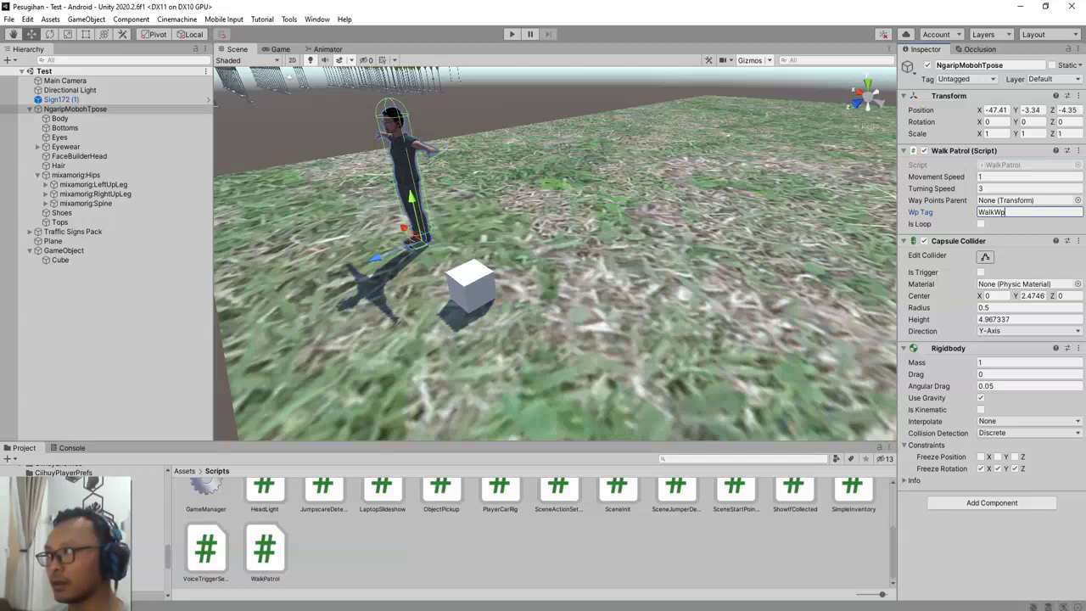
text(2)
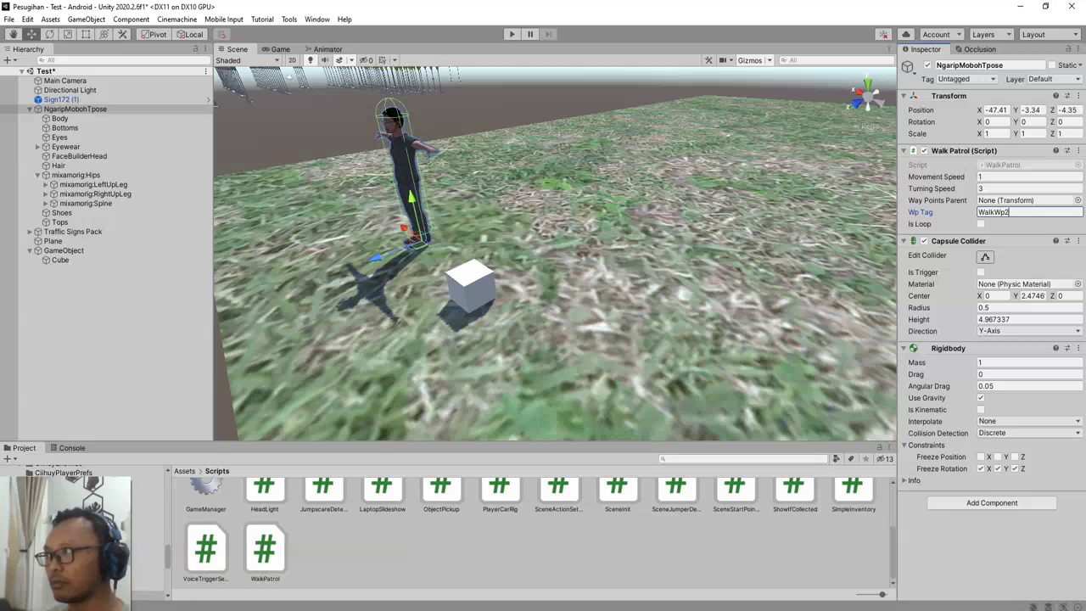
key(ctrl+z)
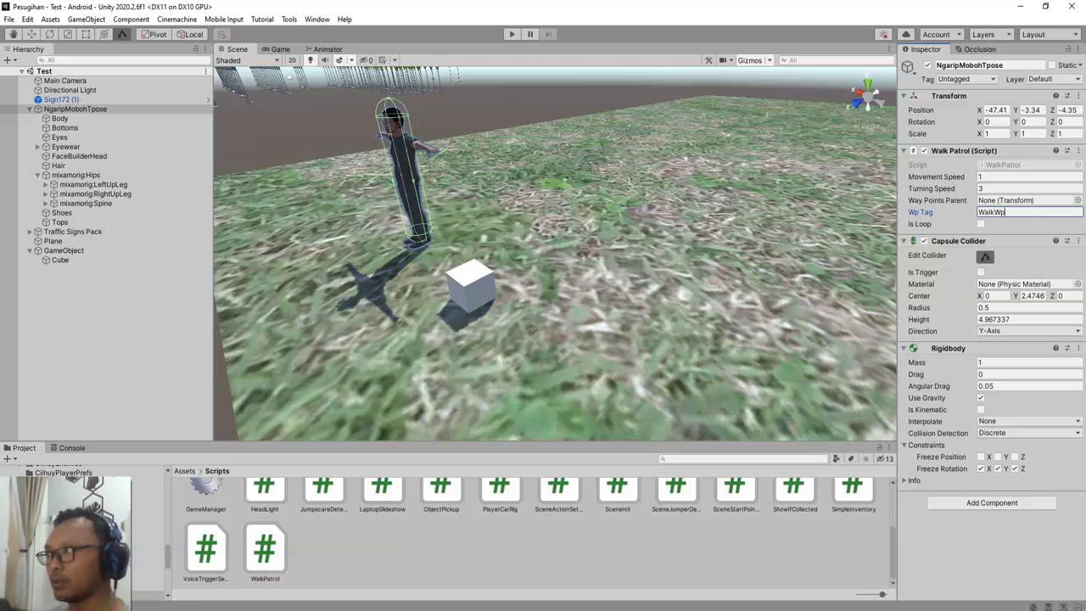
- Assign the WalkWp tag to the cube and save the scene
click(468, 285)
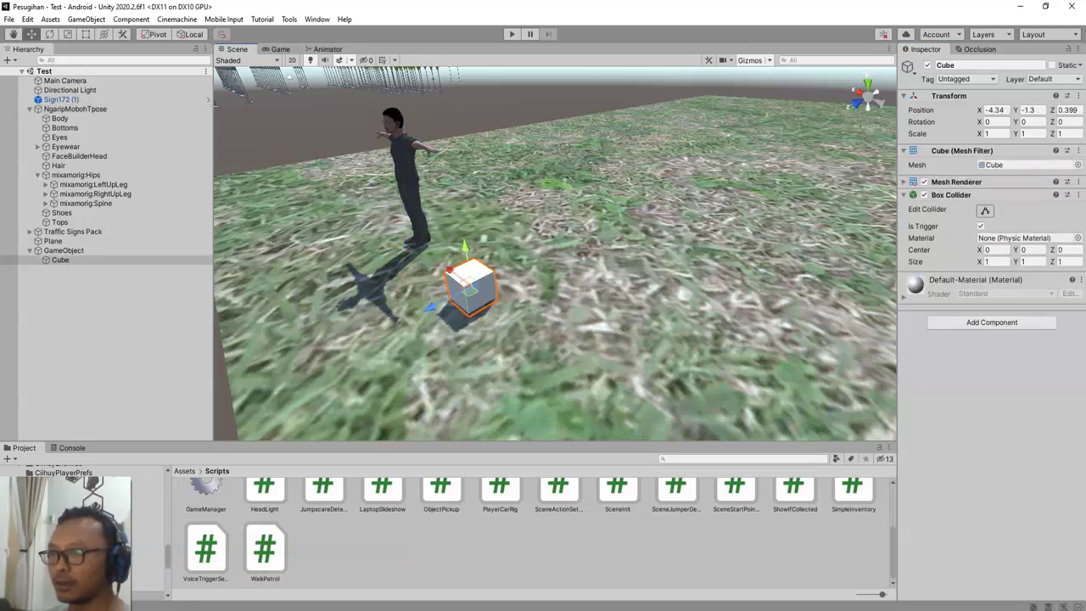
click(965, 79)
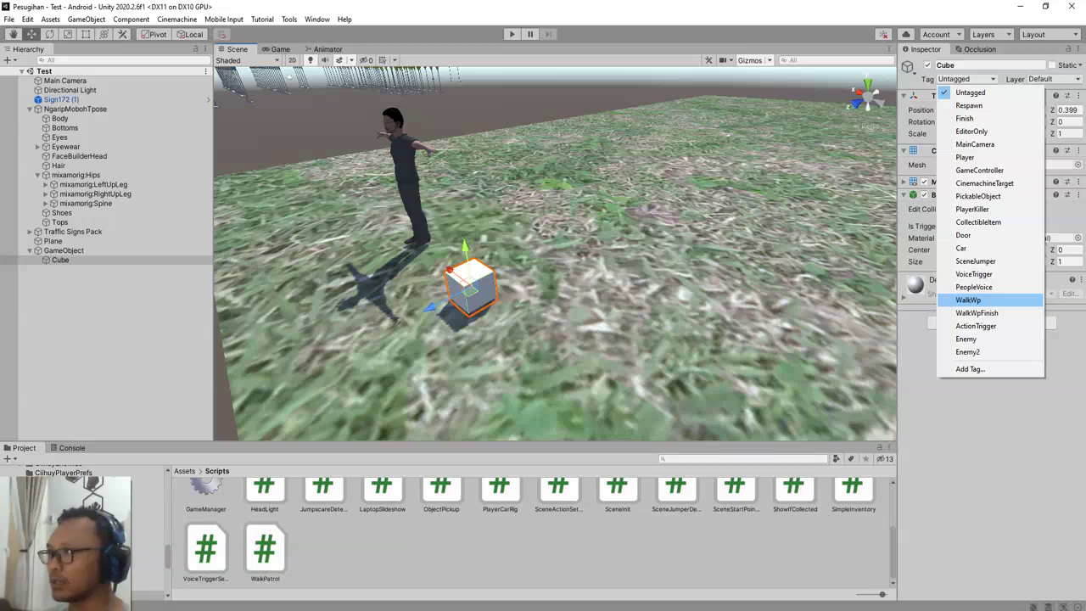
click(968, 300)
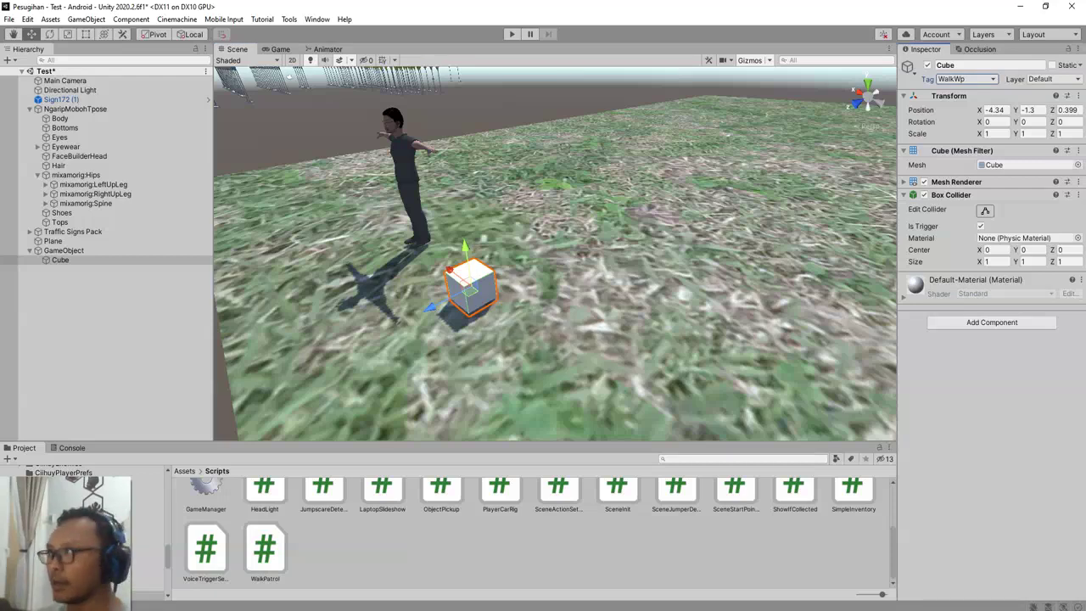
key(ctrl+s)
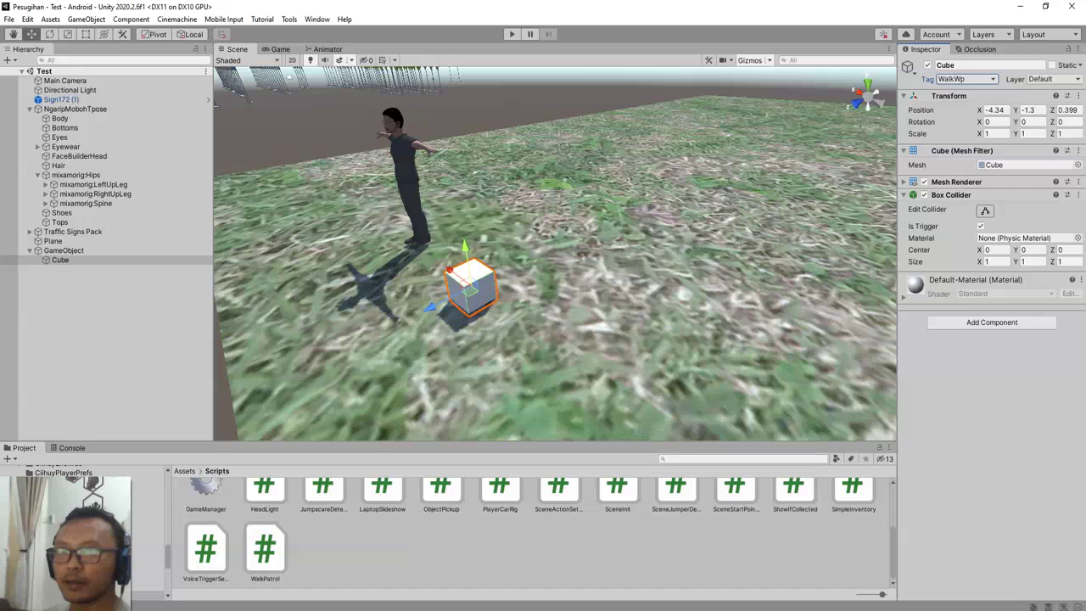
- Duplicate the cube and move the copy across the plane to about X -24.29, Y -1.3, Z -5.29
click(93, 331)
click(60, 260)
scroll(555, 255, down, 7)
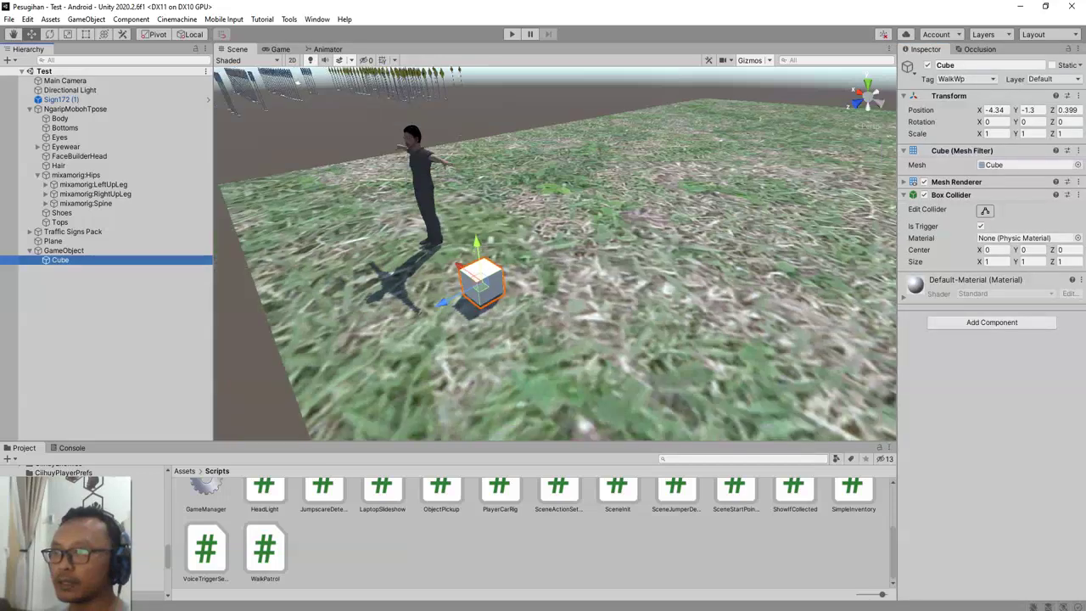
middle_drag(555, 255, 455, 231)
scroll(555, 254, down, 15)
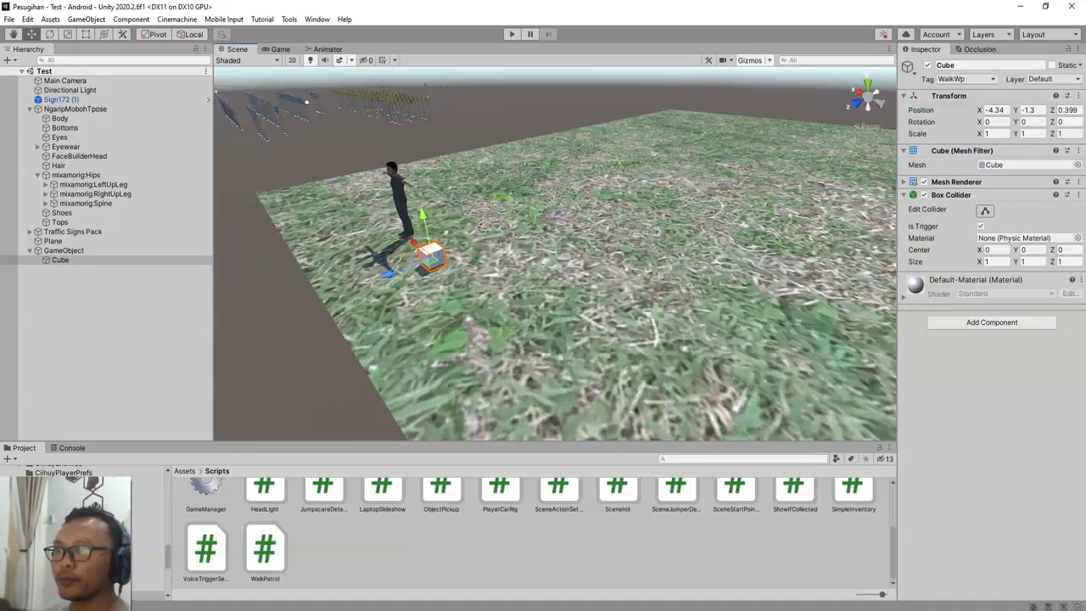
alt+drag(555, 255, 535, 284)
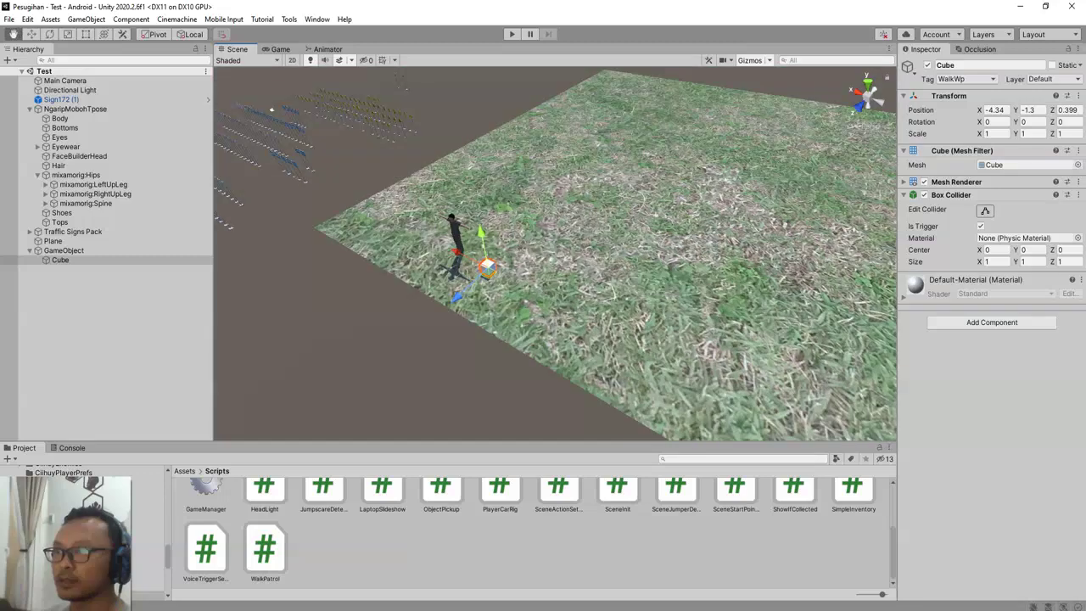
middle_drag(534, 284, 398, 292)
key(ctrl+d)
drag(347, 268, 544, 315)
scroll(556, 255, down, 6)
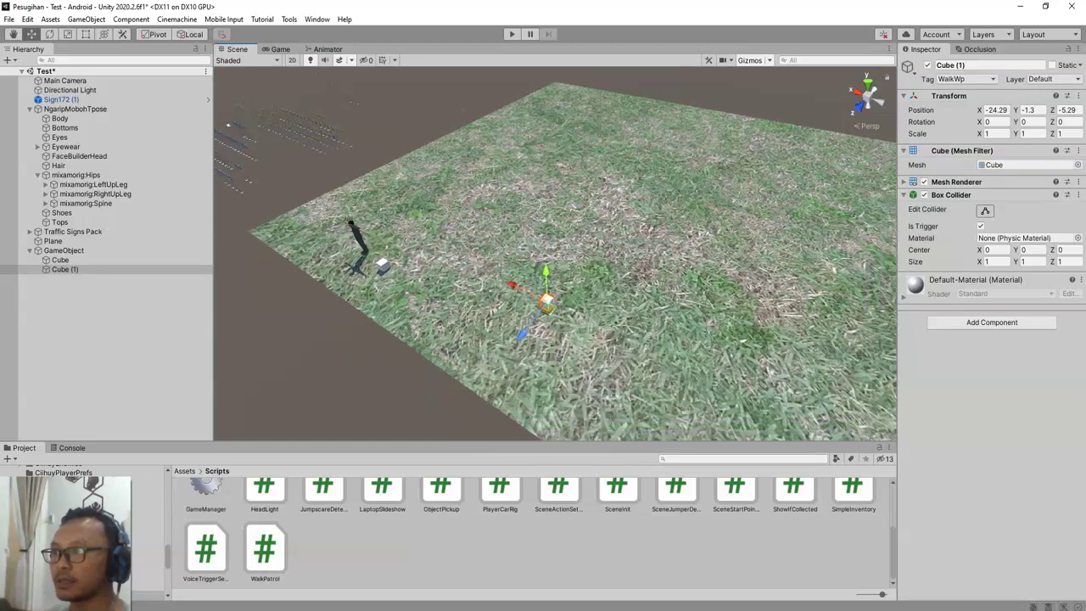
- Duplicate the waypoint cube four more times and spread the copies in a circuit over the plane, the last at about X -2, Z -21.1
key(ctrl+d)
drag(550, 282, 506, 204)
key(ctrl+d)
key(ctrl+d)
key(ctrl+d)
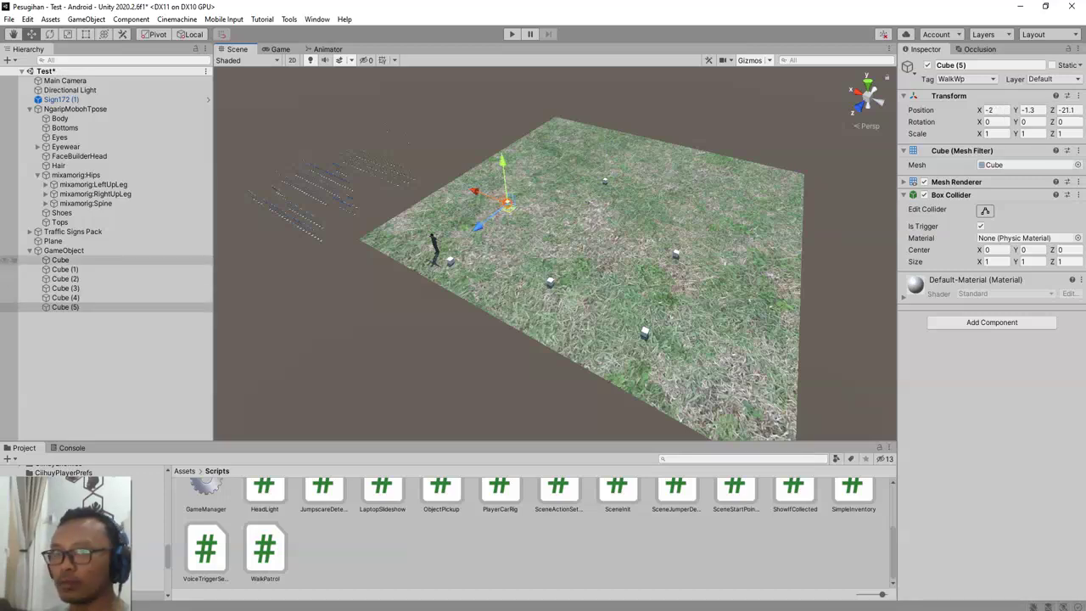
- Go through the waypoint cubes one by one in hierarchy order to check the patrol route, and save the scene
click(61, 261)
click(64, 270)
click(64, 279)
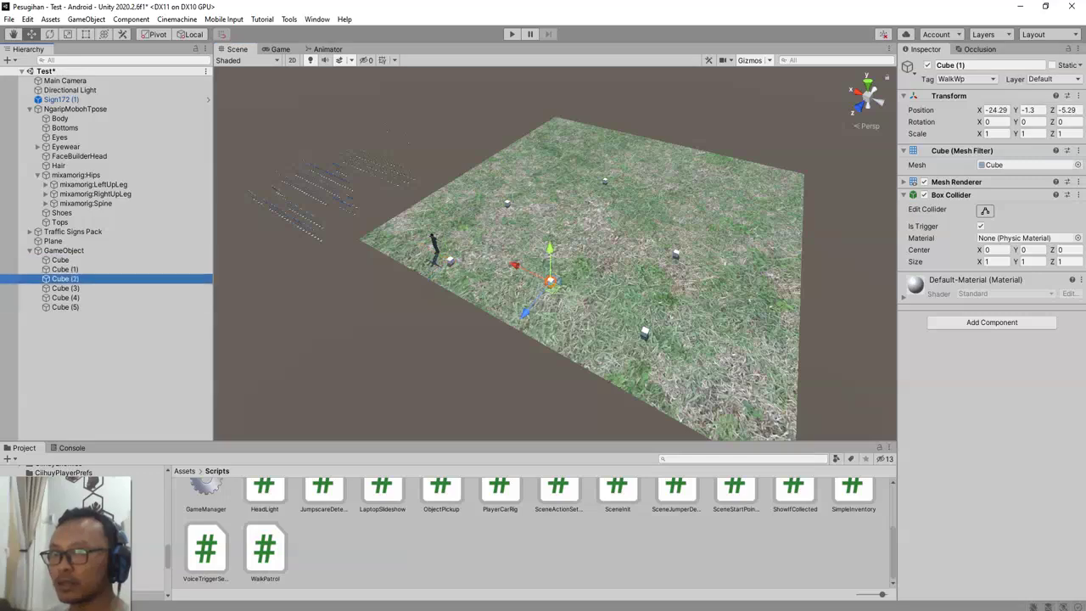
key(Down)
key(Down)
key(Down)
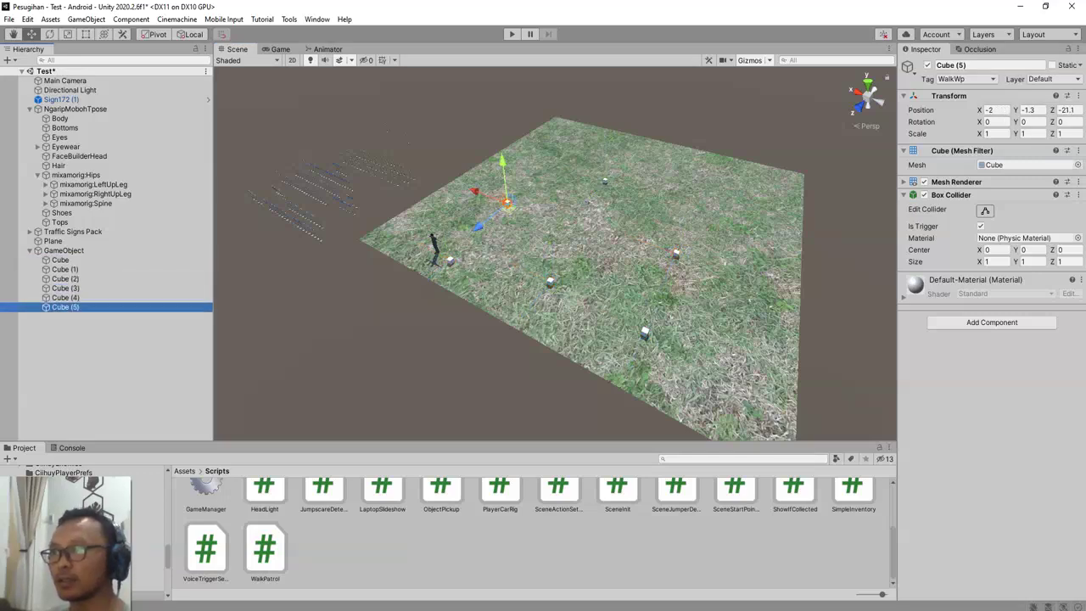
key(ctrl+s)
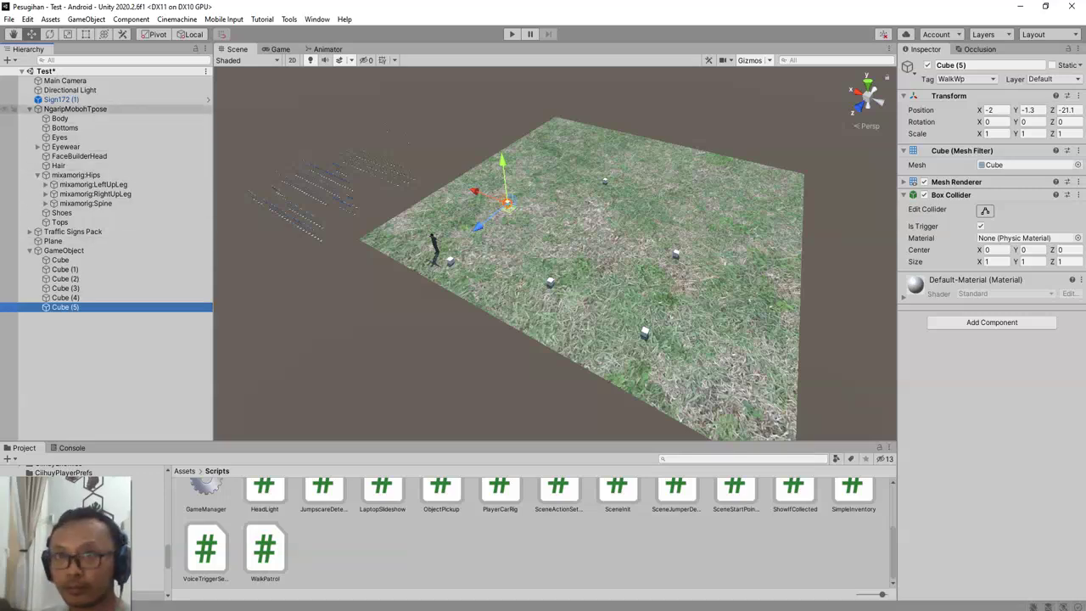
- On NgaripMobohTpose's WalkPatrol script, toggle Is Loop on and back off, assign GameObject as Way Points Parent, and save the scene
click(75, 109)
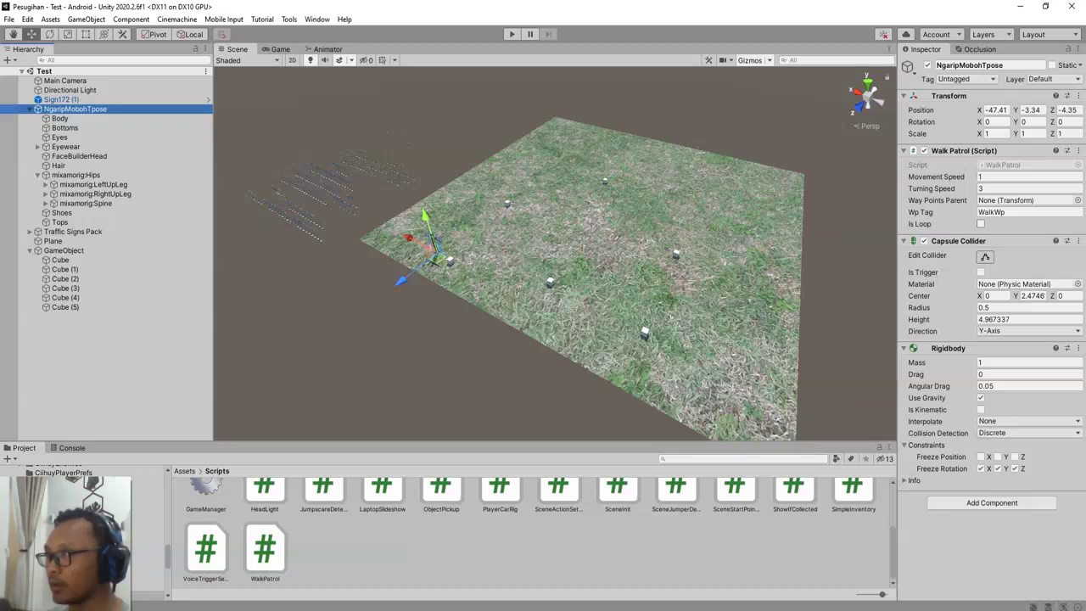
click(980, 224)
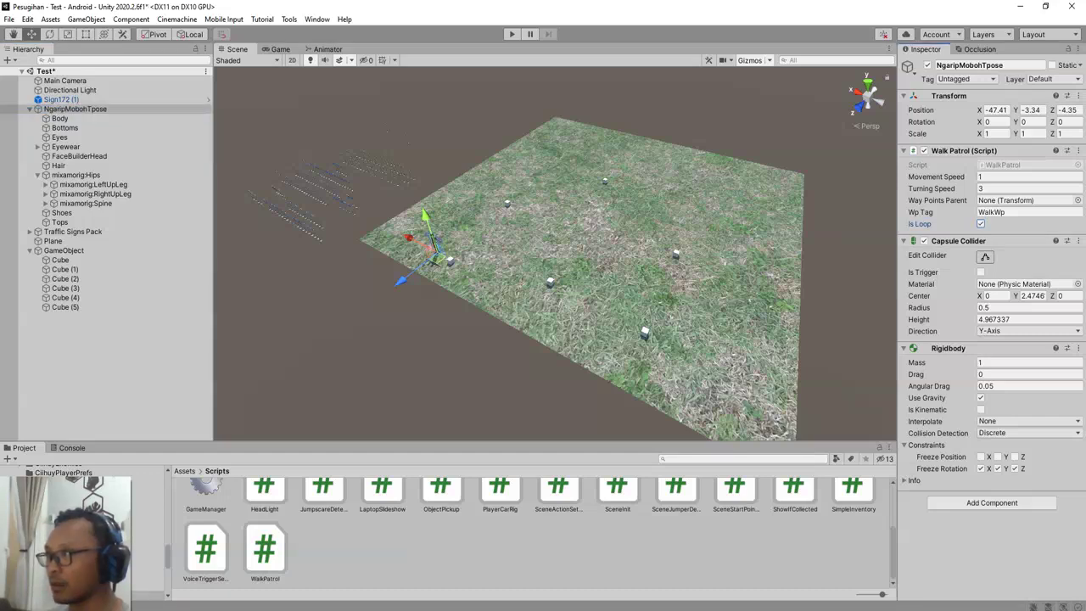
key(ctrl+s)
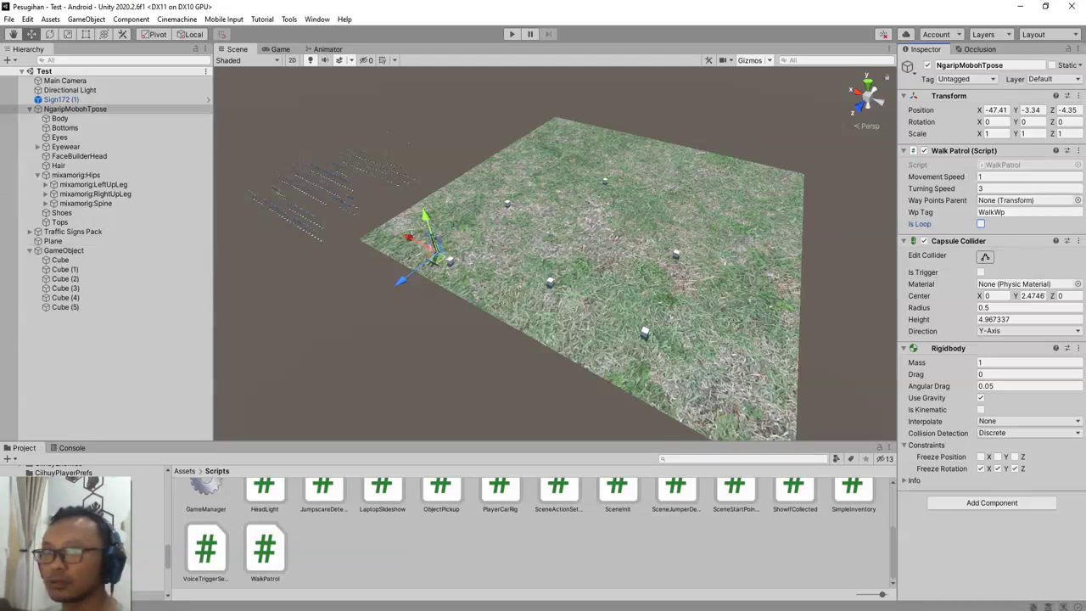
drag(64, 251, 1026, 200)
key(ctrl+s)
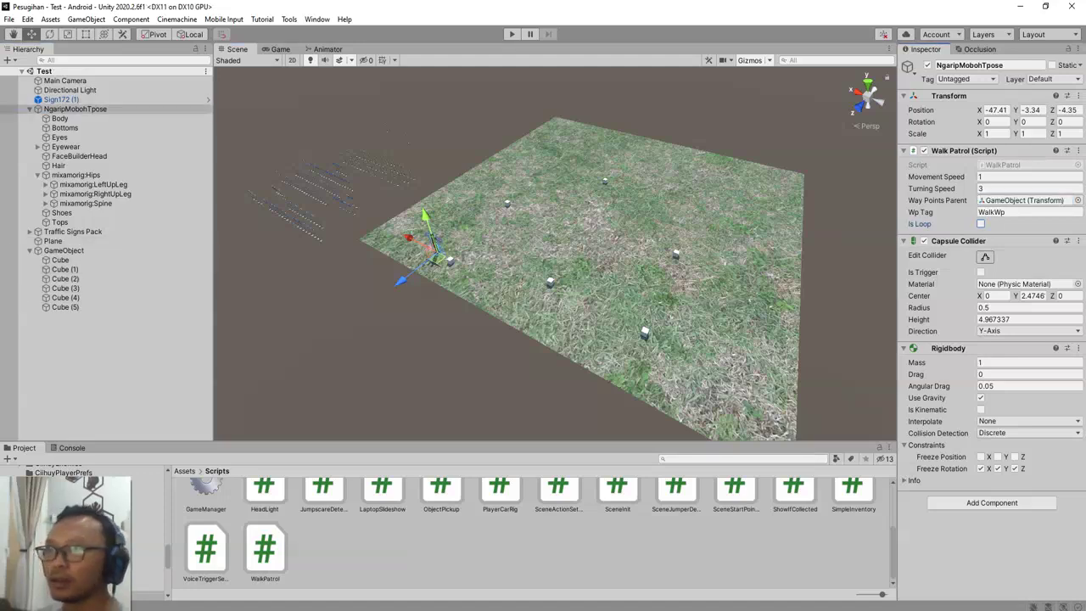
- Align the Main Camera with a scene view that overlooks the whole plane, NgaripMobohTpose and the waypoint cubes
click(65, 80)
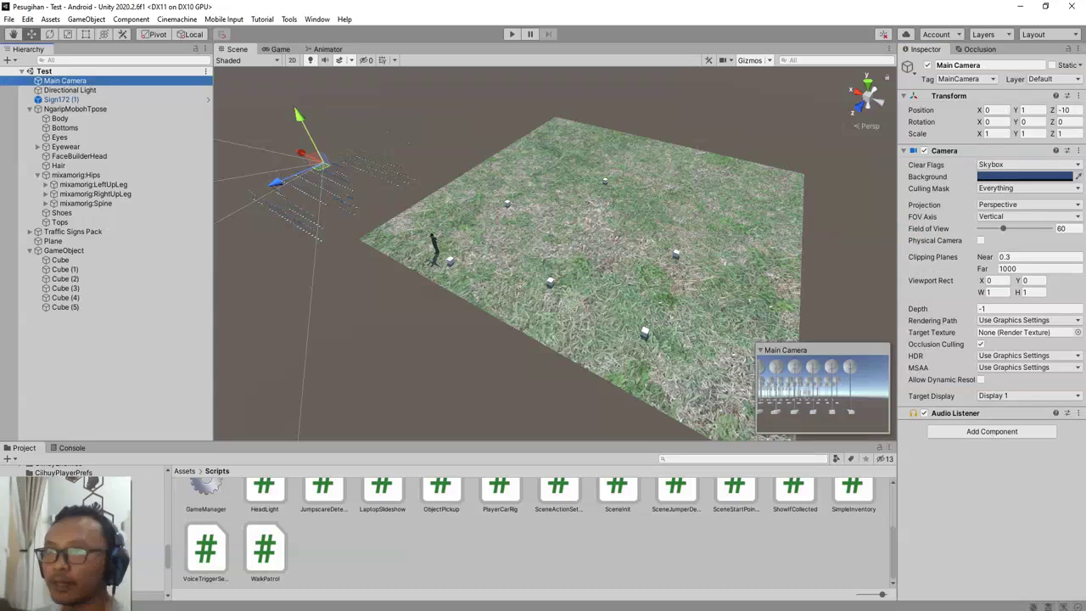
drag(320, 165, 382, 211)
alt+drag(441, 289, 661, 208)
scroll(543, 272, up, 3)
middle_drag(543, 272, 609, 240)
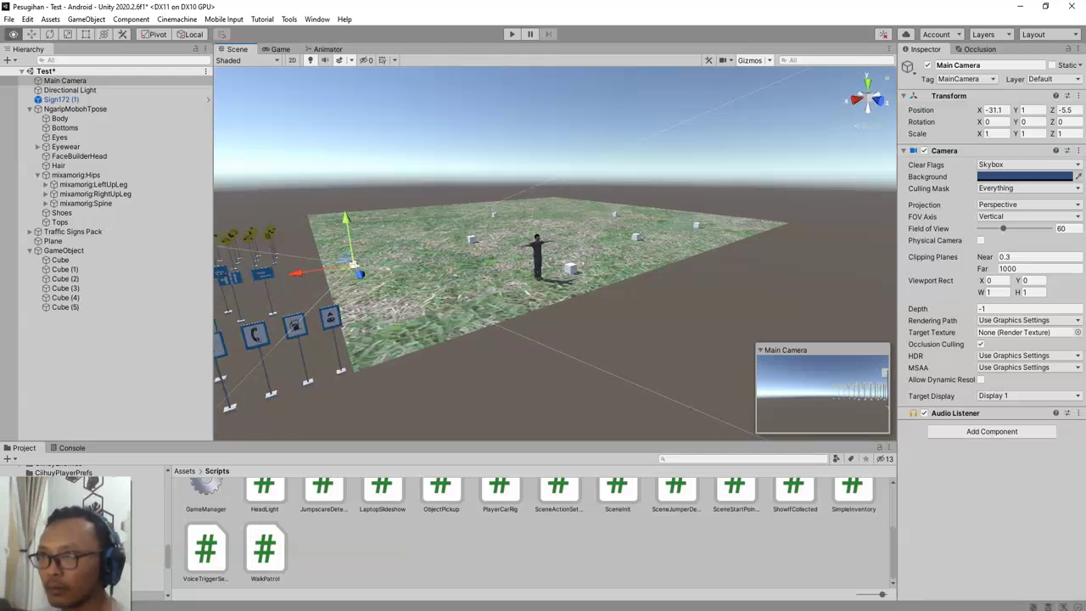
alt+drag(609, 240, 613, 276)
middle_drag(613, 276, 612, 244)
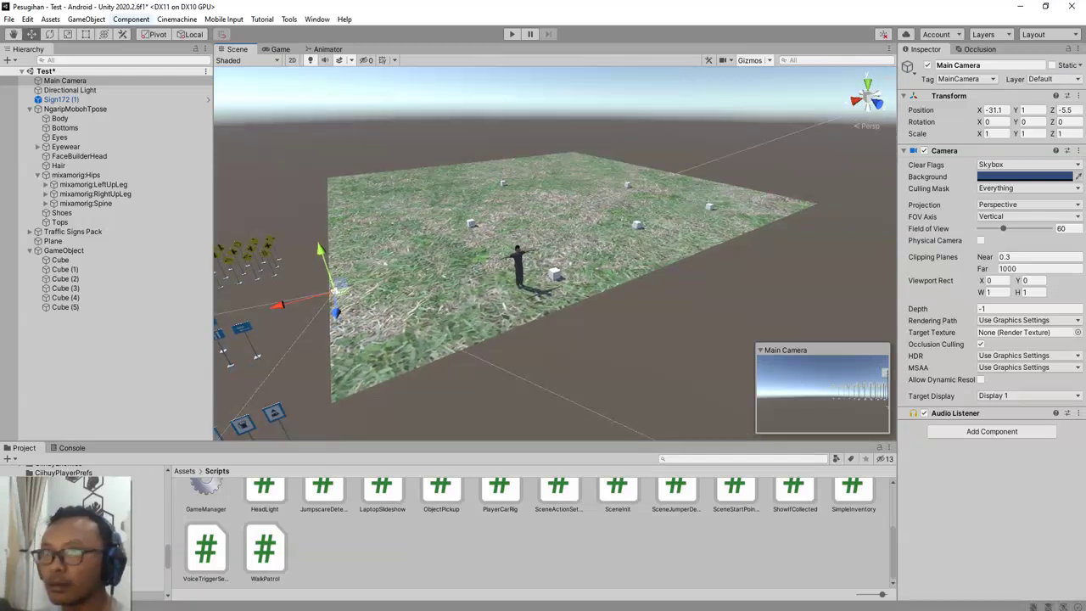
click(86, 18)
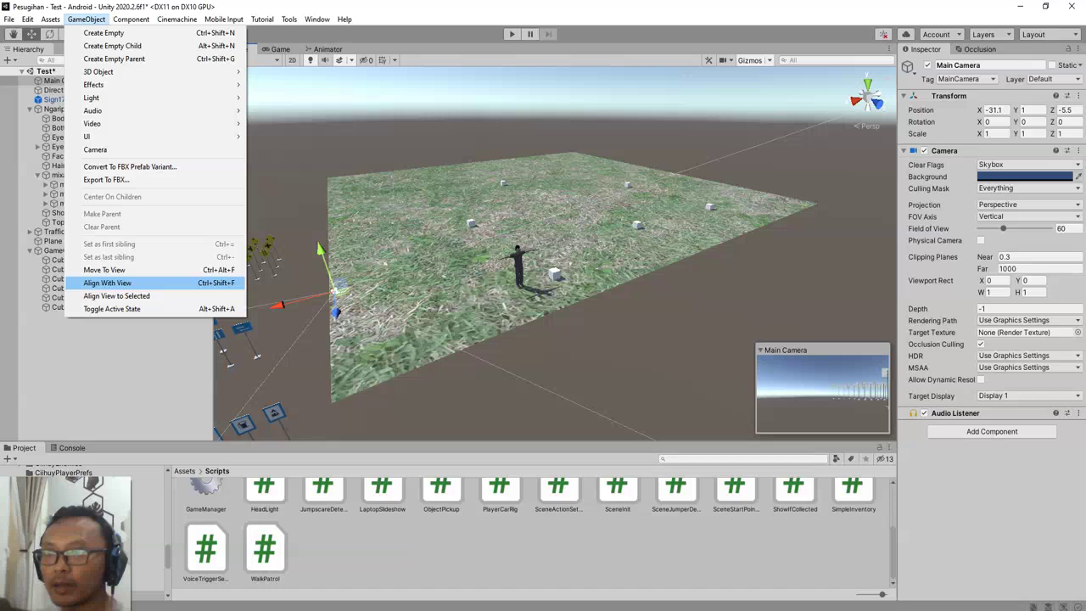
click(107, 282)
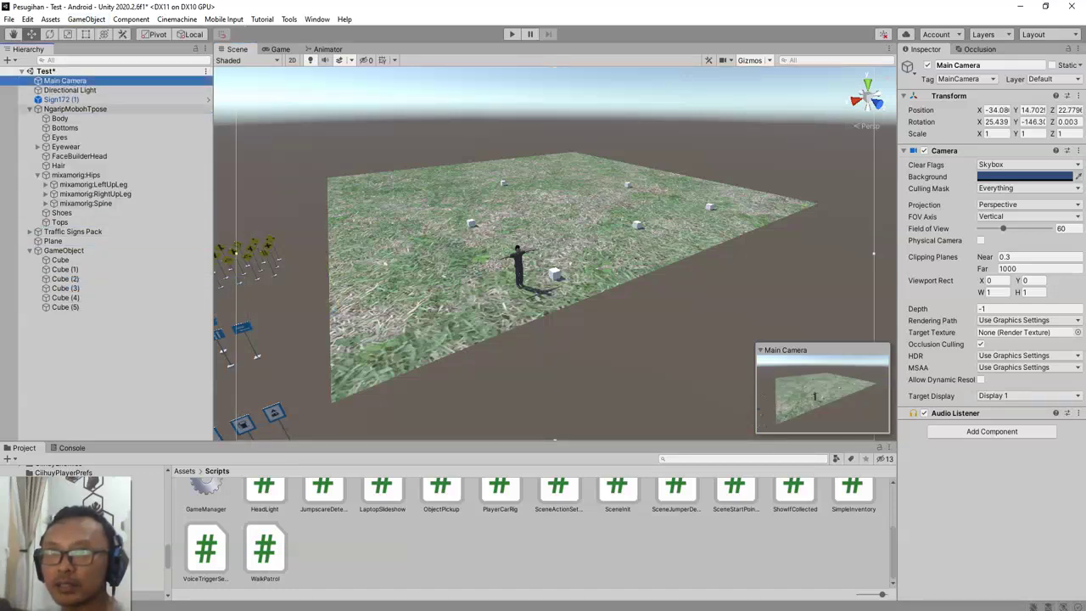
- Parent the Main Camera to NgaripMobohTpose and save the scene
drag(66, 80, 74, 108)
key(ctrl+s)
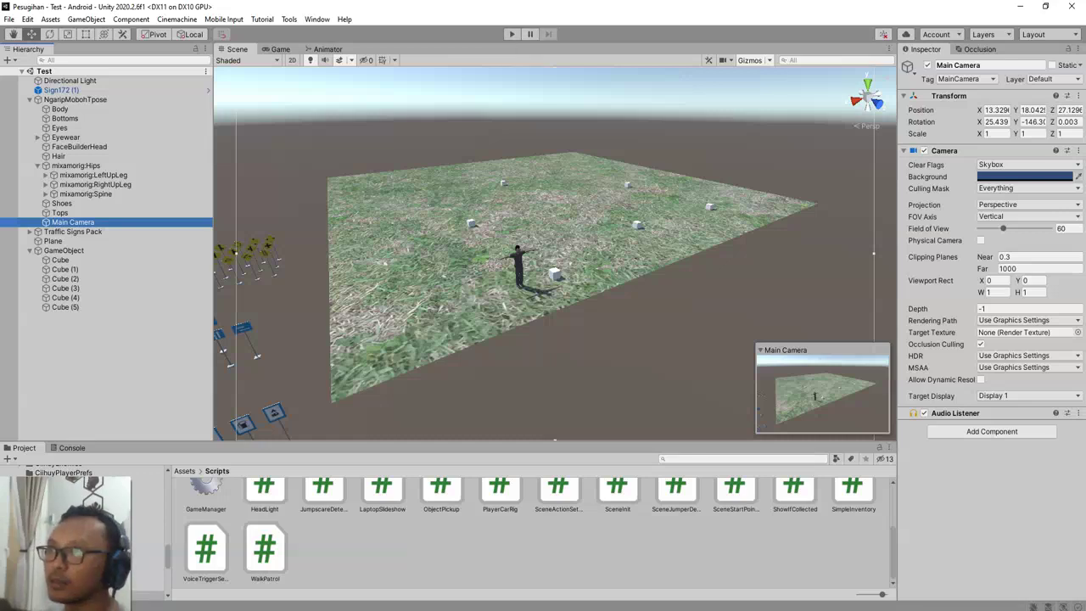
- Play-test NgaripMobohTpose's patrol without looping, raising WalkPatrol's Movement Speed to 10 and 20 during play, and stop the test
click(512, 34)
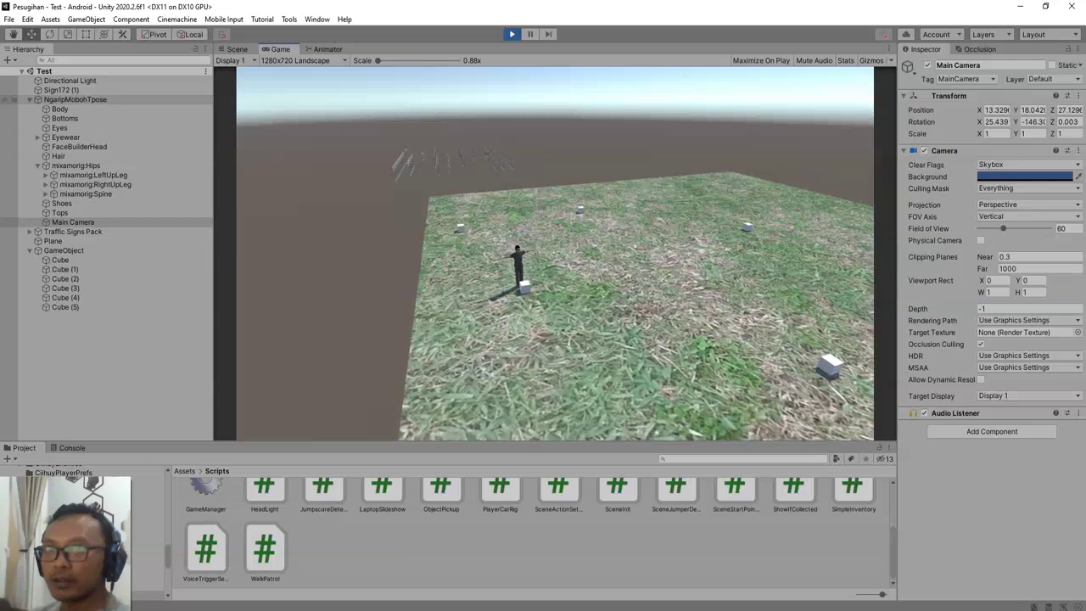
click(75, 100)
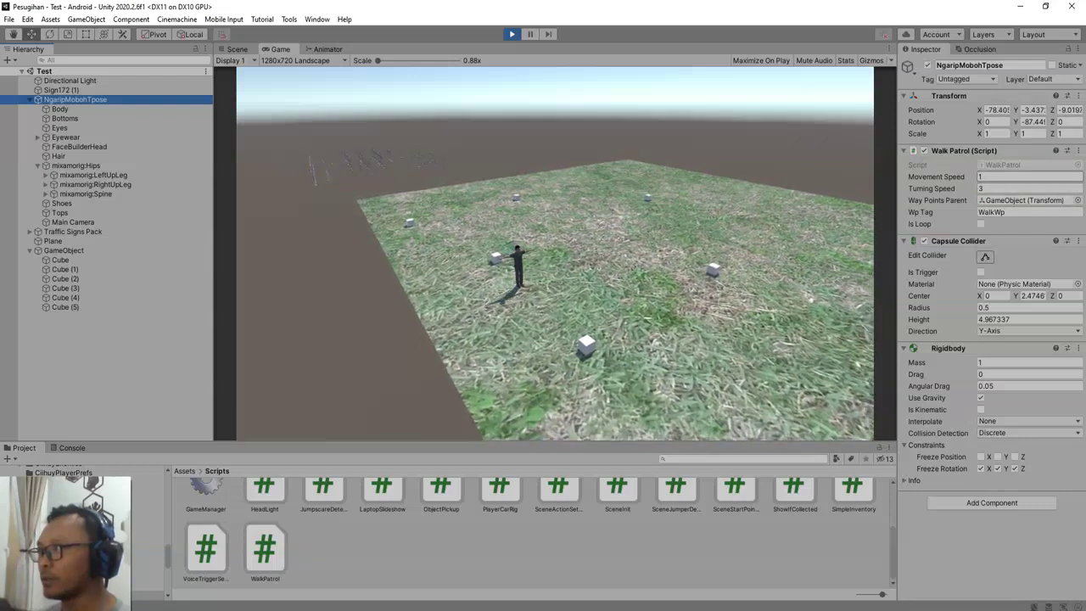
click(1009, 176)
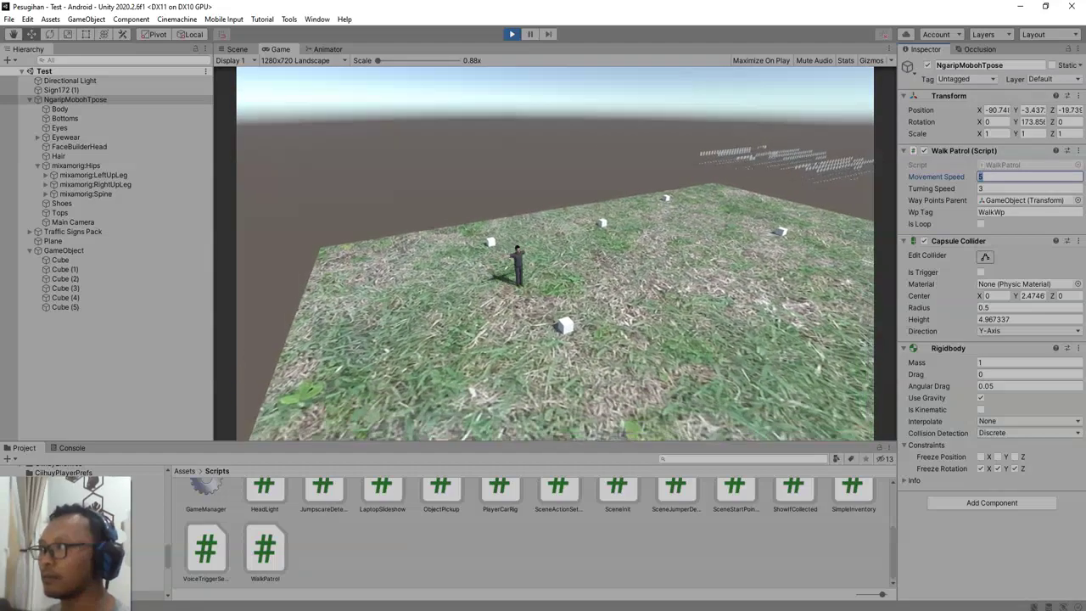
key(BackSpace)
text(1)
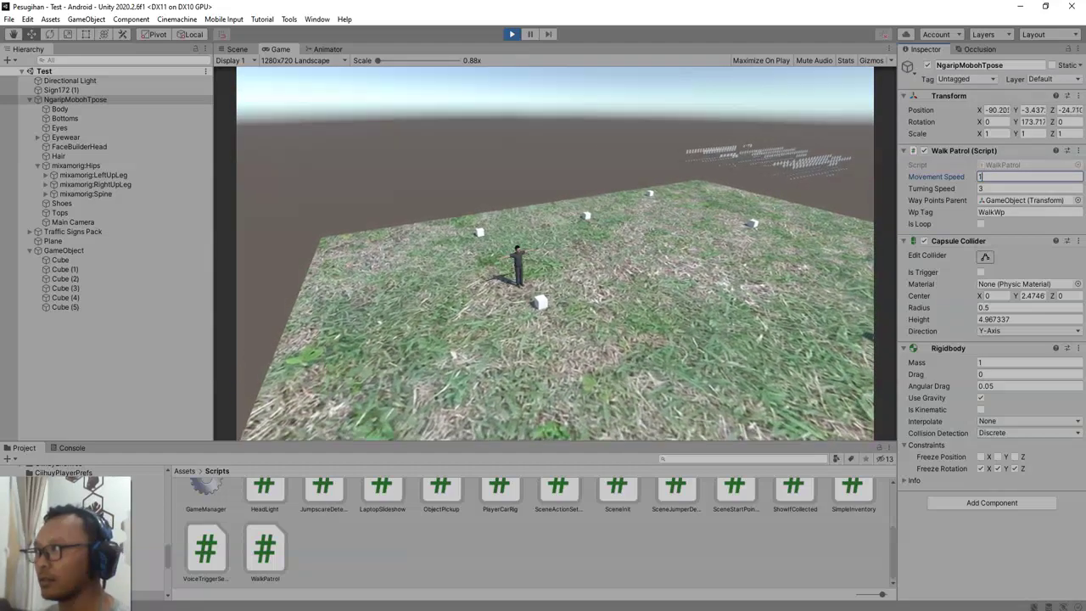
text(0)
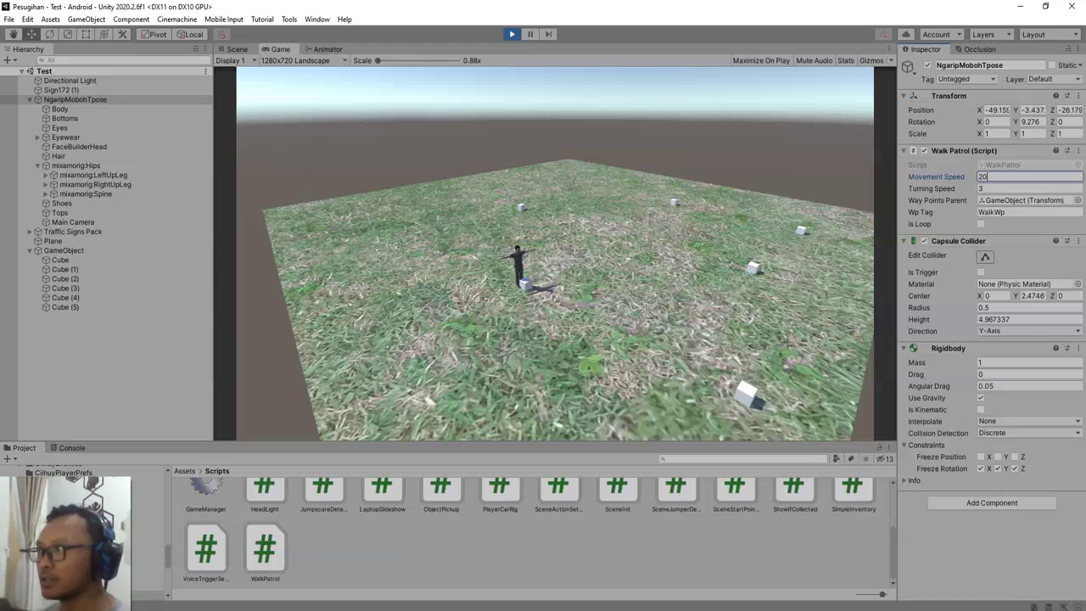
key(ctrl+p)
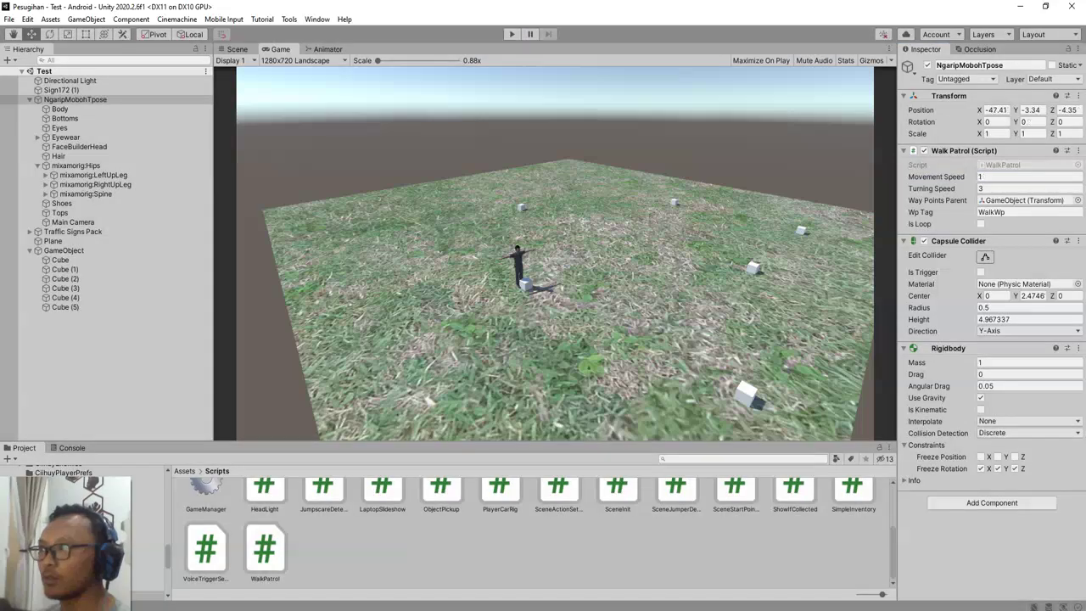
- Enable Is Loop on NgaripMobohTpose's WalkPatrol script, save the scene, and start play mode
click(980, 223)
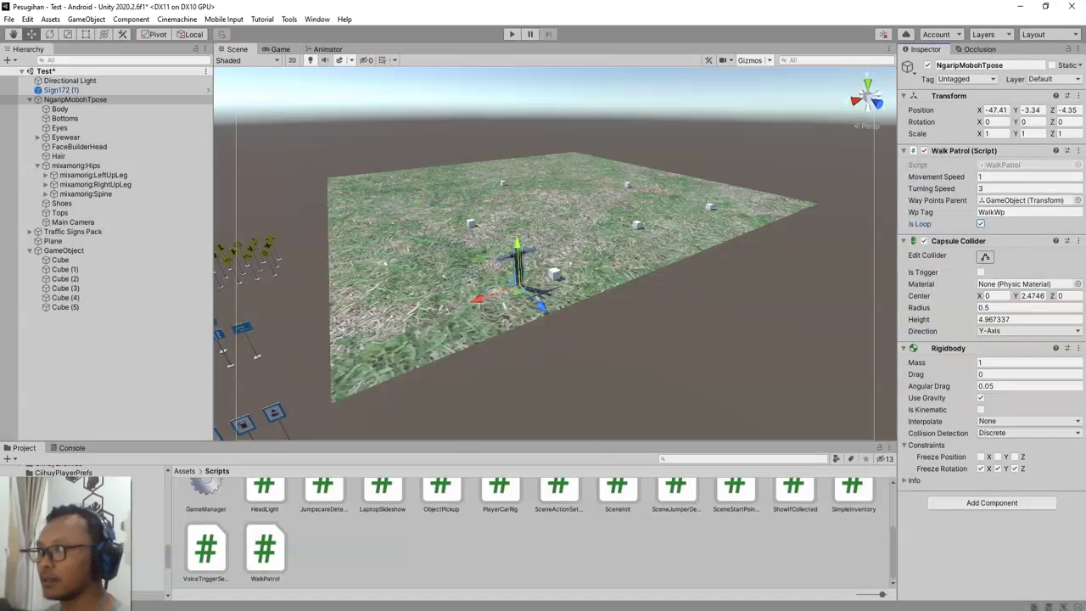
key(ctrl+s)
key(ctrl+p)
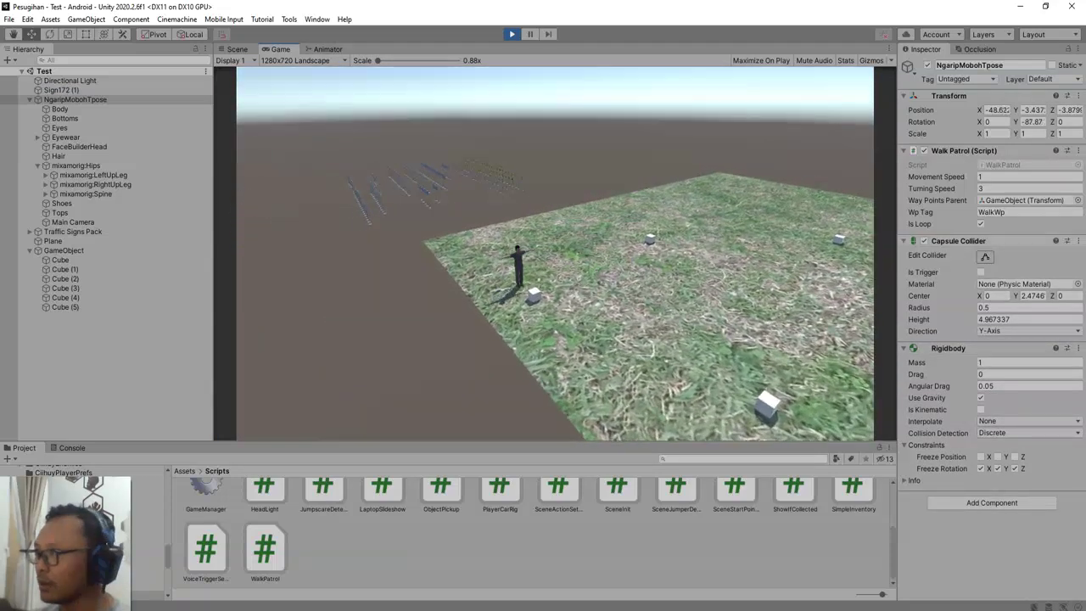
- Test the looping patrol during play with Movement Speed 20, Turning Speed raised to 9 and 20, and Movement Speed raised to 50
click(1006, 177)
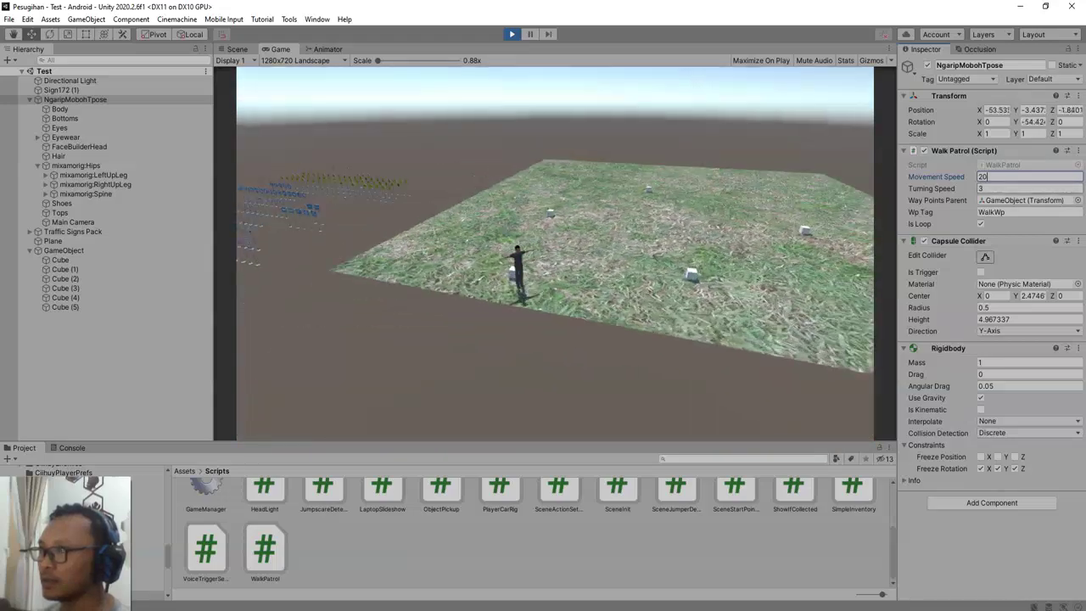
key(Tab)
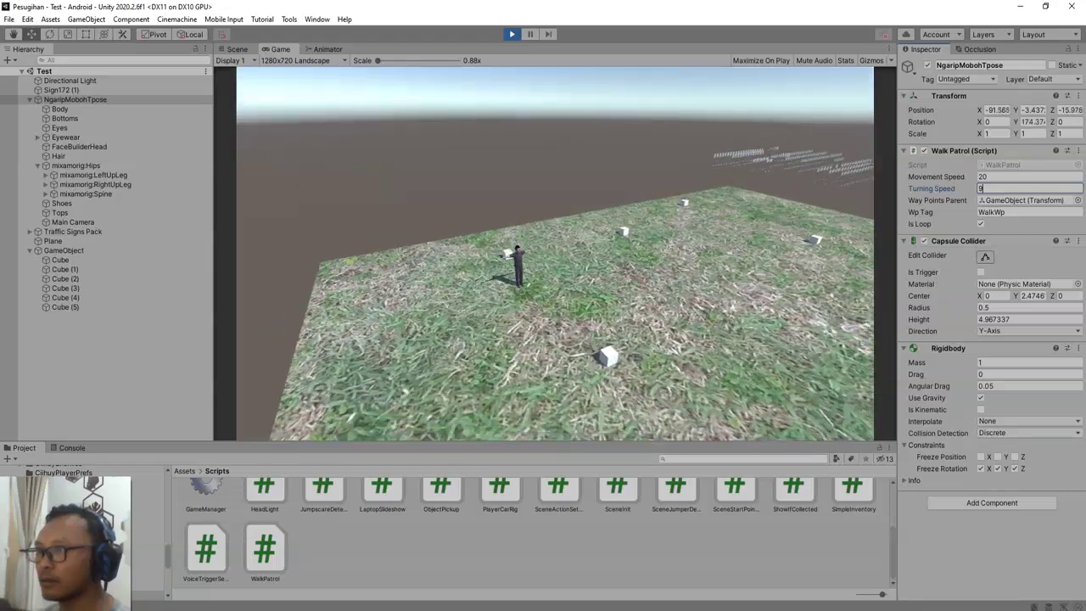
key(BackSpace)
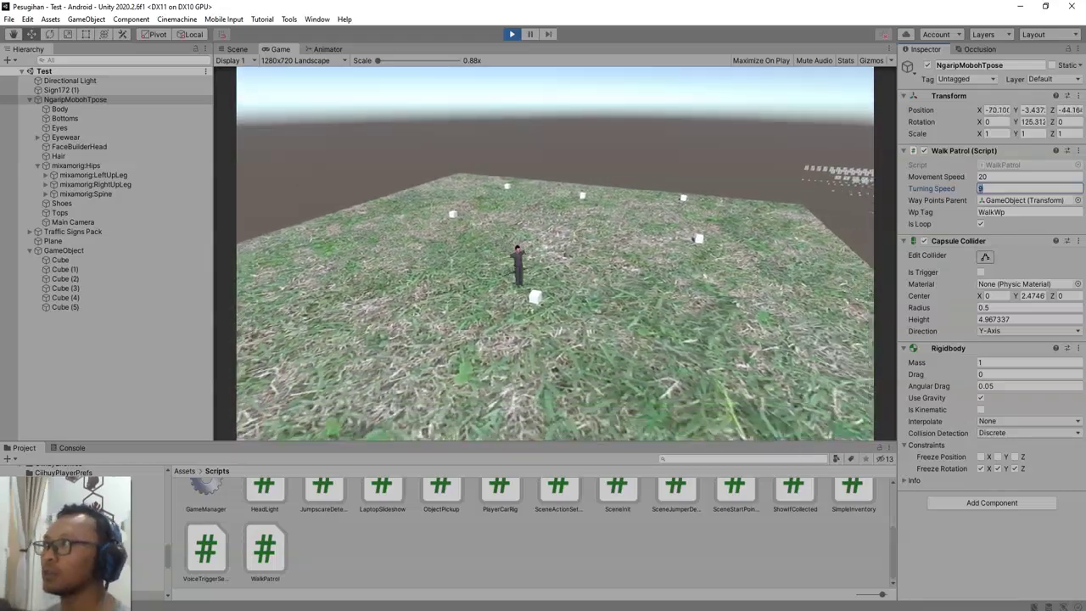
text(20)
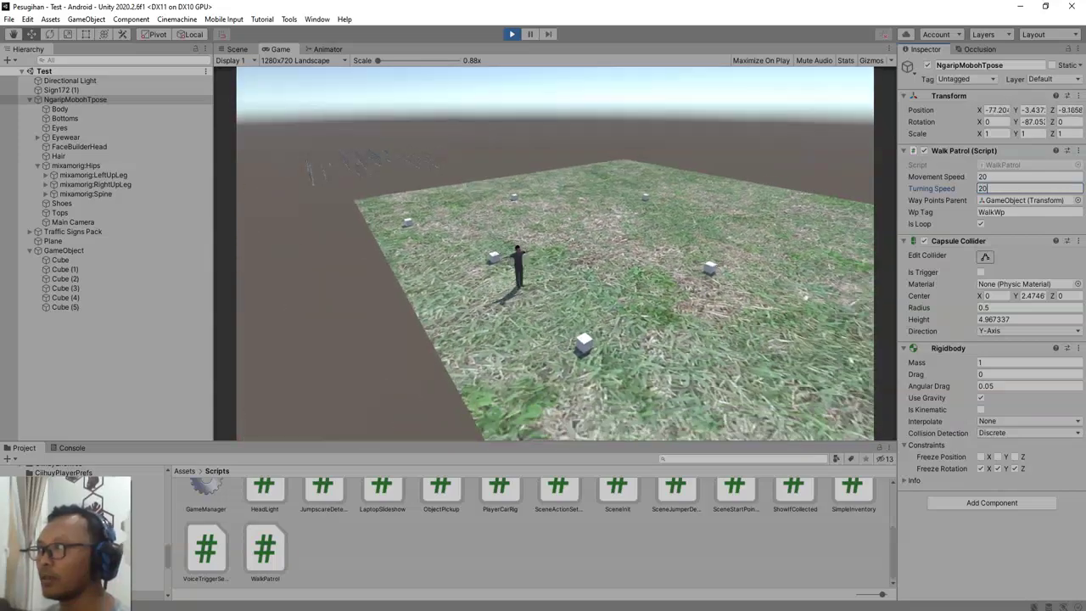
click(1010, 176)
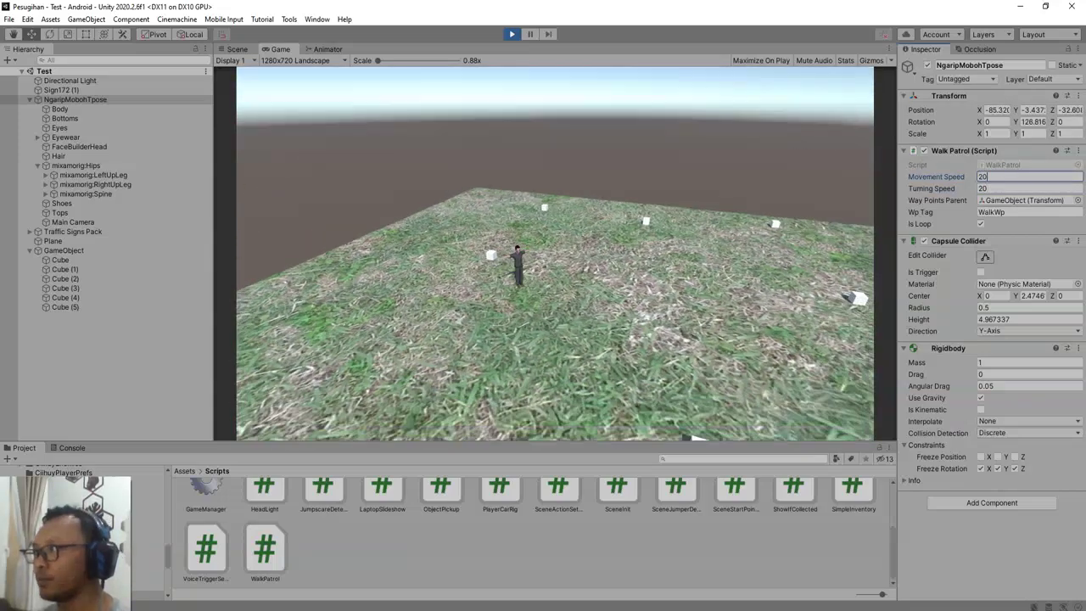
text(50)
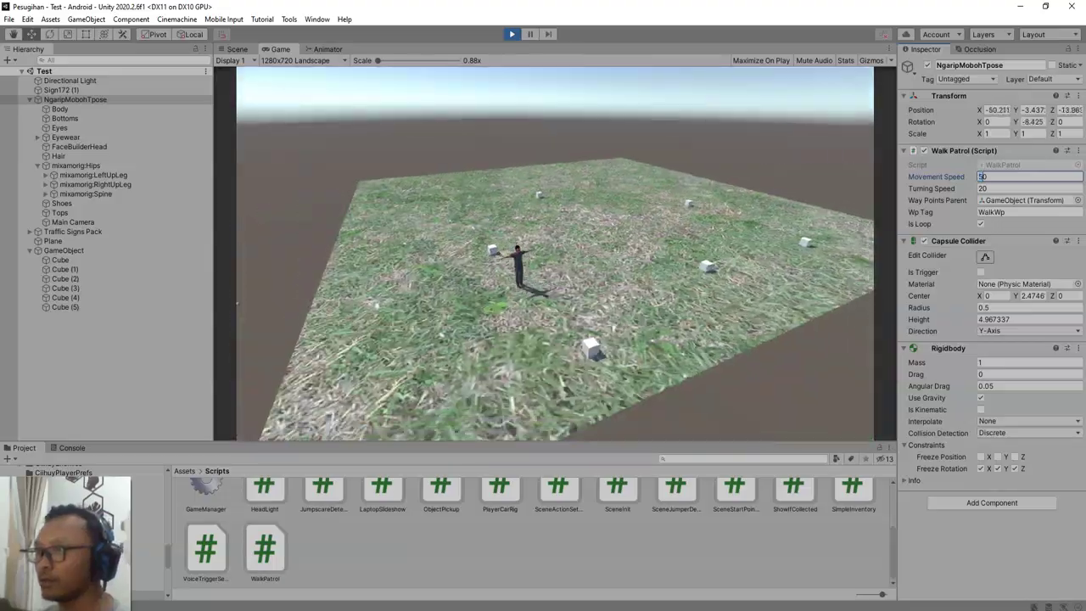